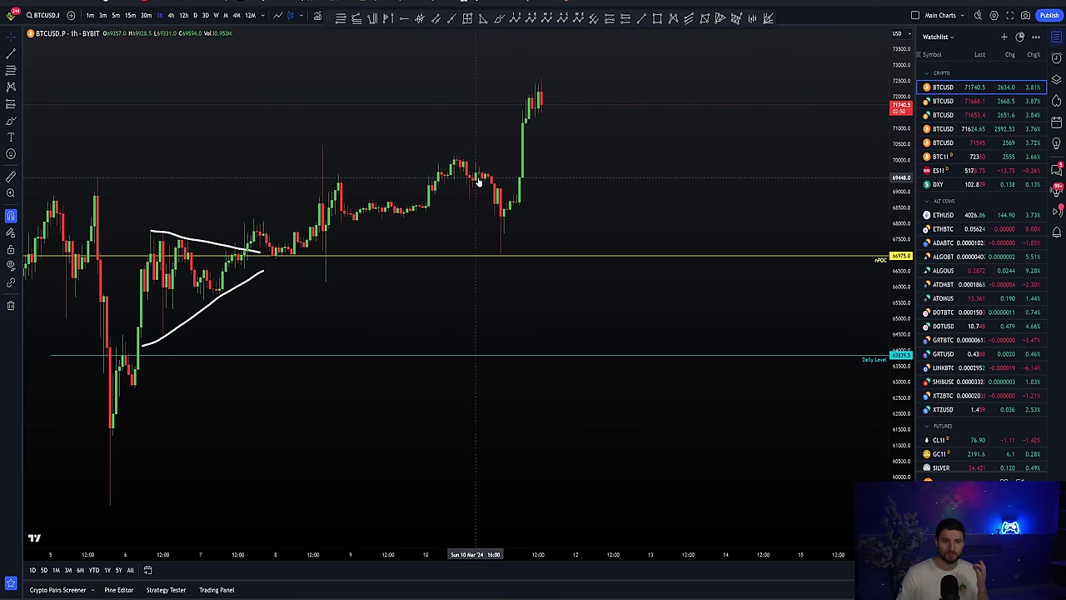
# Underline the 5 March low near 60,000 on the BTCUSD chart with a brush stroke, and delete that stroke.
pyautogui.scroll(-1, 420, 143)
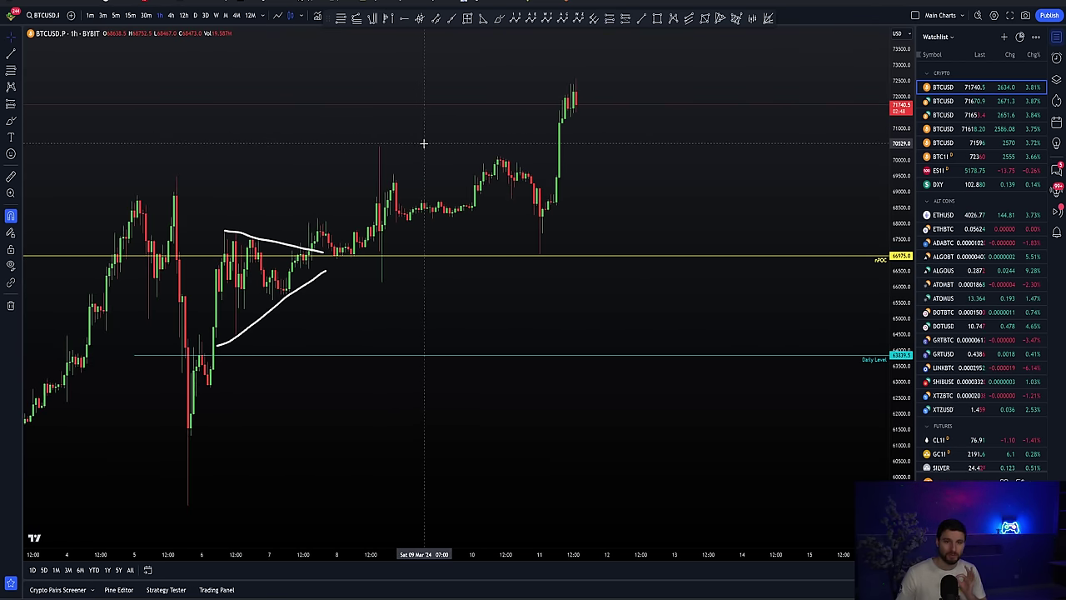
pyautogui.scroll(1, 450, 116)
pyautogui.moveTo(474, 87); pyautogui.dragTo(519, 93)
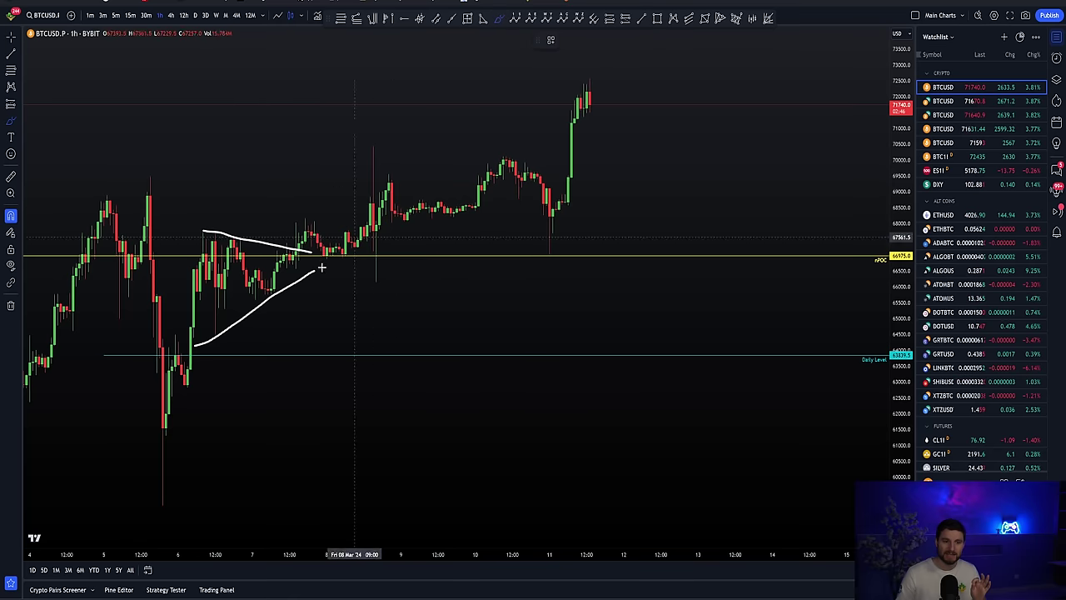
pyautogui.moveTo(138, 483)
pyautogui.mouseDown()
pyautogui.moveTo(158, 487)
pyautogui.moveTo(127, 483)
pyautogui.mouseUp()
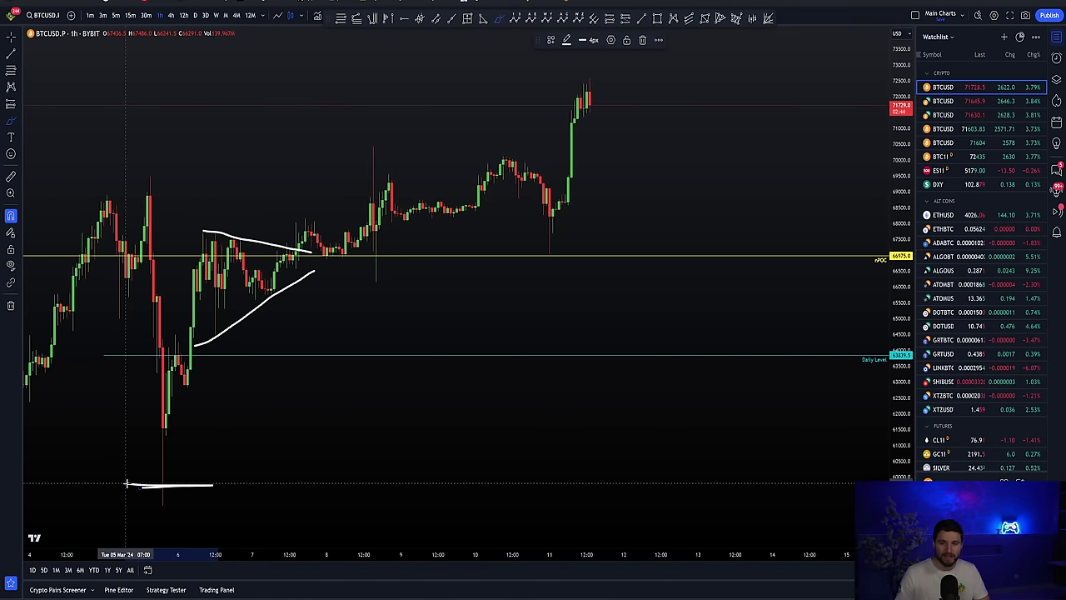
pyautogui.press('Delete')
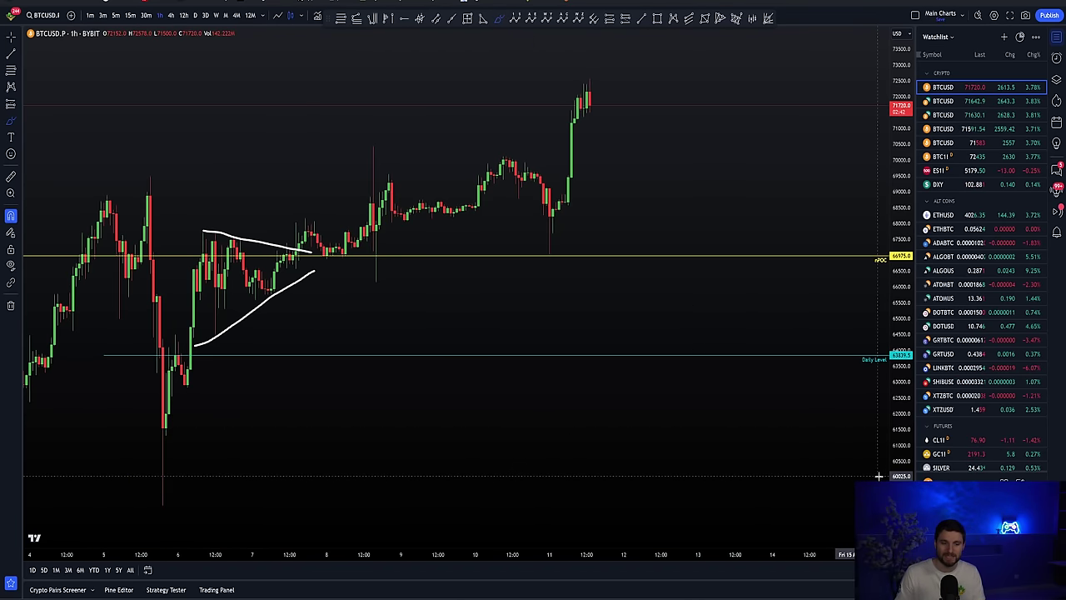
pyautogui.moveTo(577, 491); pyautogui.dragTo(652, 483)
pyautogui.scroll(1, 654, 483)
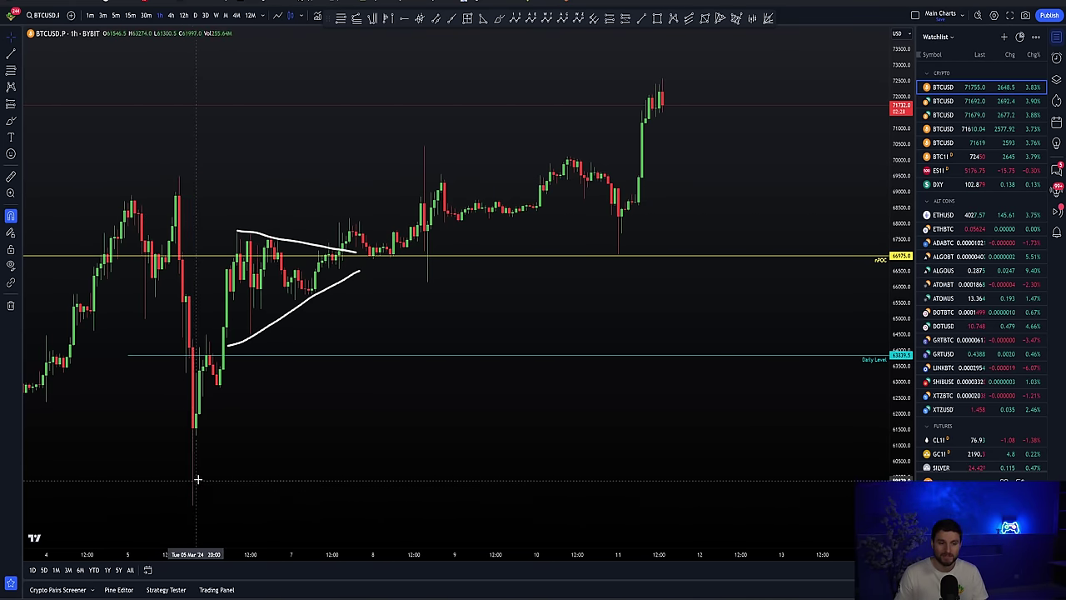
# Switch to the 6 March X post predicting a new all-time high and skip its video forward to past the midpoint.
pyautogui.hotkey('ctrl', 'Tab')
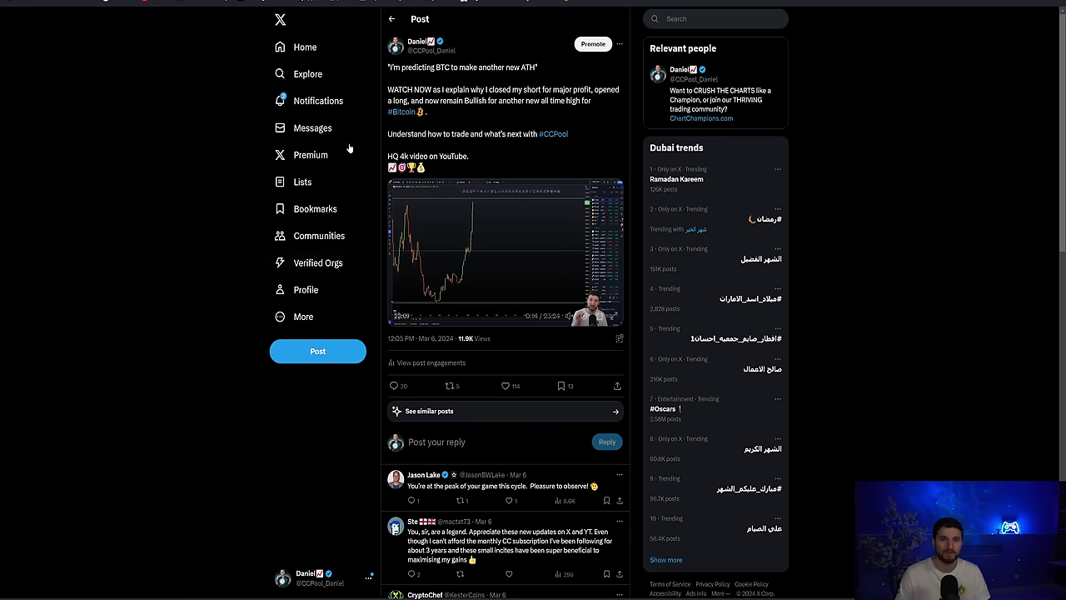
pyautogui.click(519, 304)
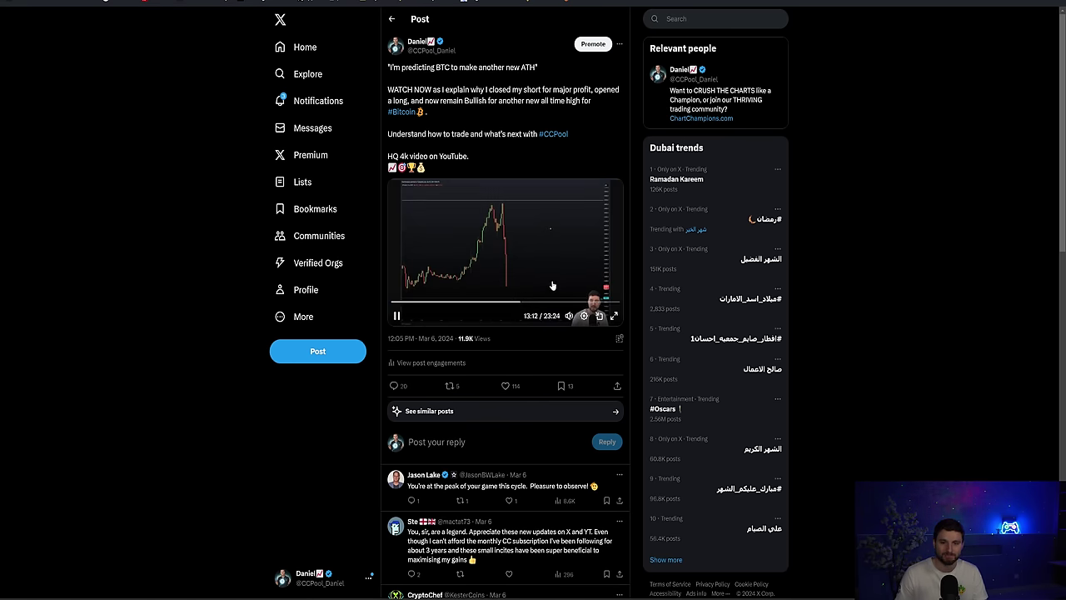
pyautogui.click(533, 305)
pyautogui.click(534, 304)
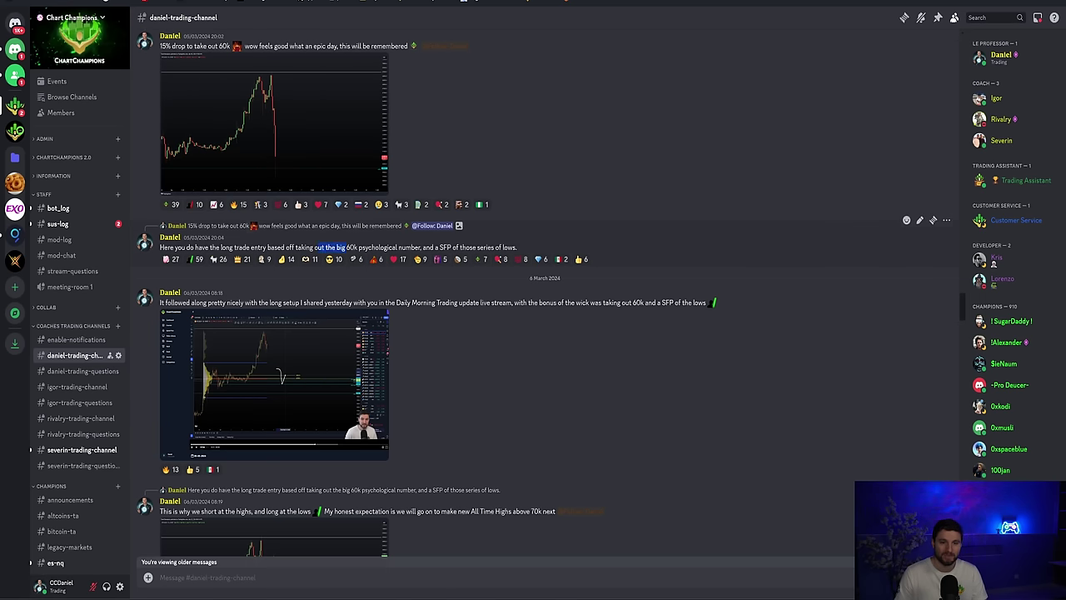
# In Discord, review the 60k long-entry message with its 15% drop chart, and highlight the sentence expecting new All Time Highs.
pyautogui.moveTo(349, 247); pyautogui.dragTo(398, 247)
pyautogui.click(397, 247)
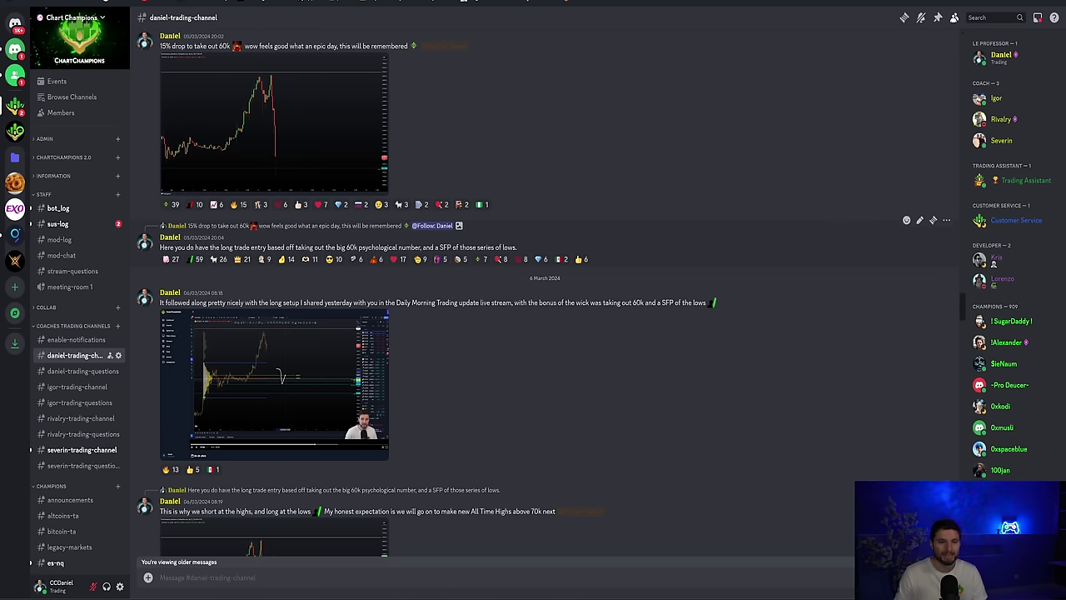
pyautogui.click(292, 155)
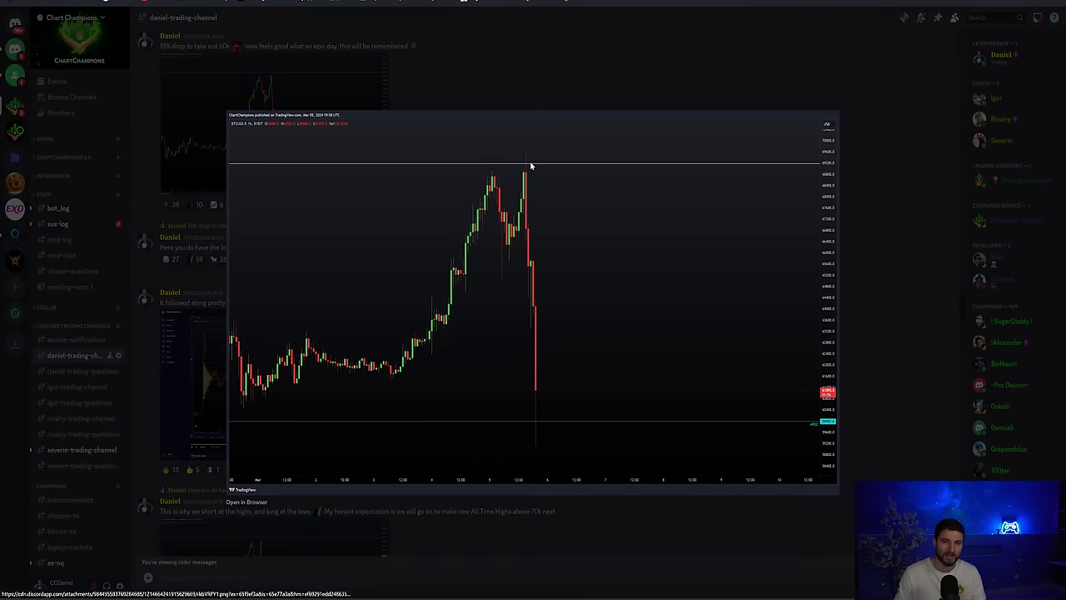
pyautogui.click(527, 83)
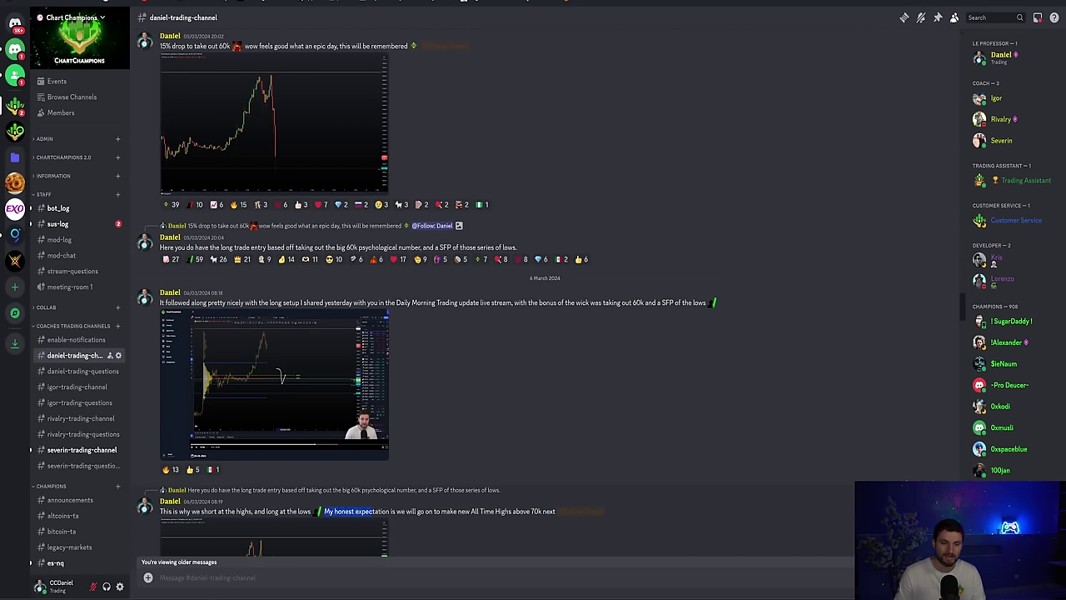
pyautogui.moveTo(425, 511); pyautogui.dragTo(500, 511)
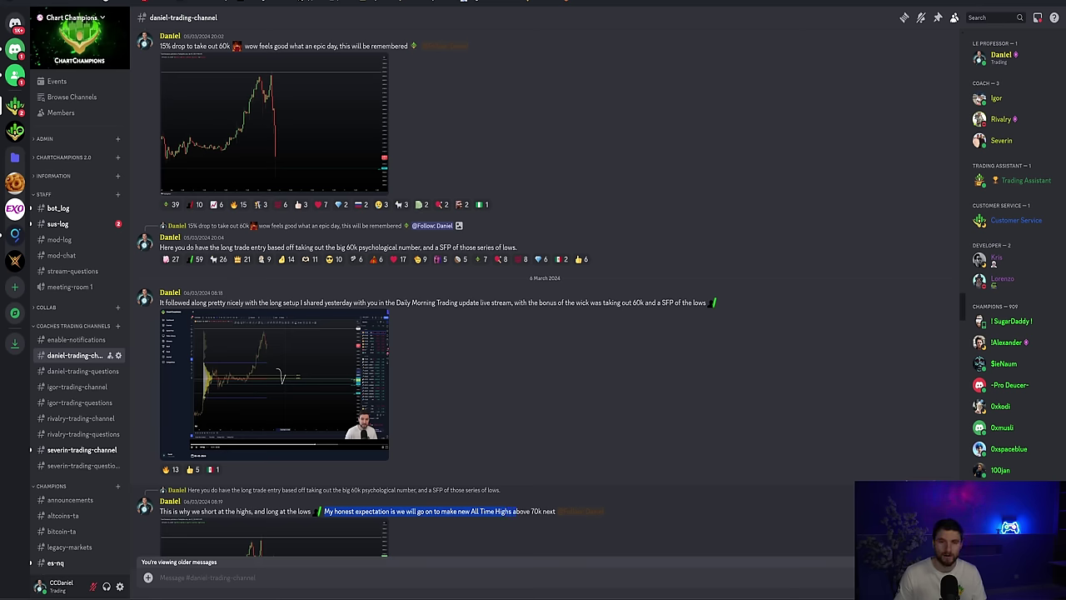
# Switch to the TradingView chart to examine the 5 March low around 60,000, and return to Discord.
pyautogui.hotkey('alt', 'Tab')
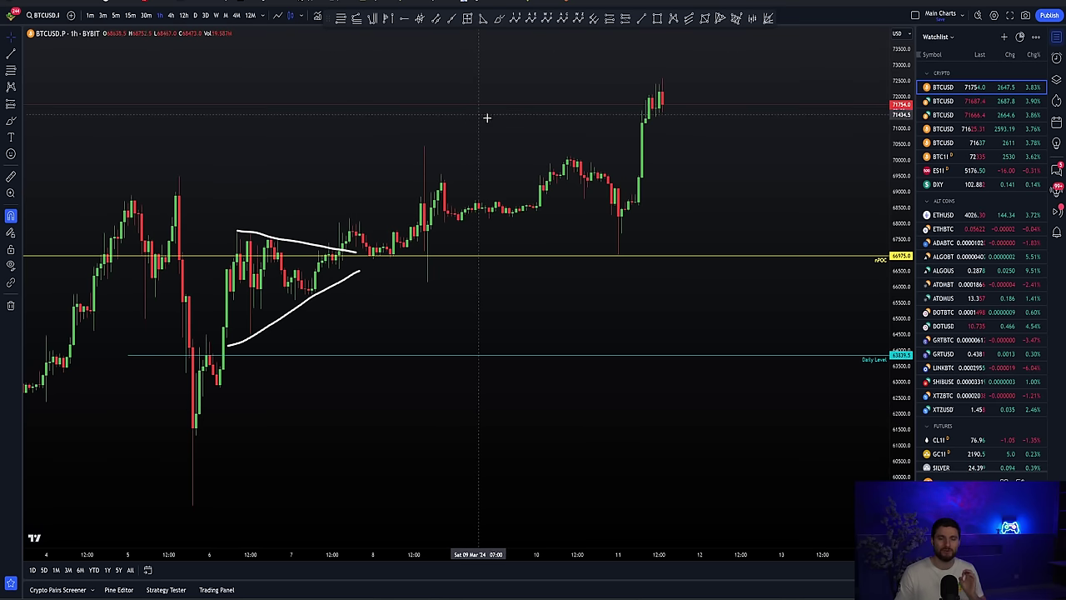
pyautogui.moveTo(492, 119)
pyautogui.mouseDown()
pyautogui.moveTo(552, 124)
pyautogui.moveTo(486, 136)
pyautogui.mouseUp()
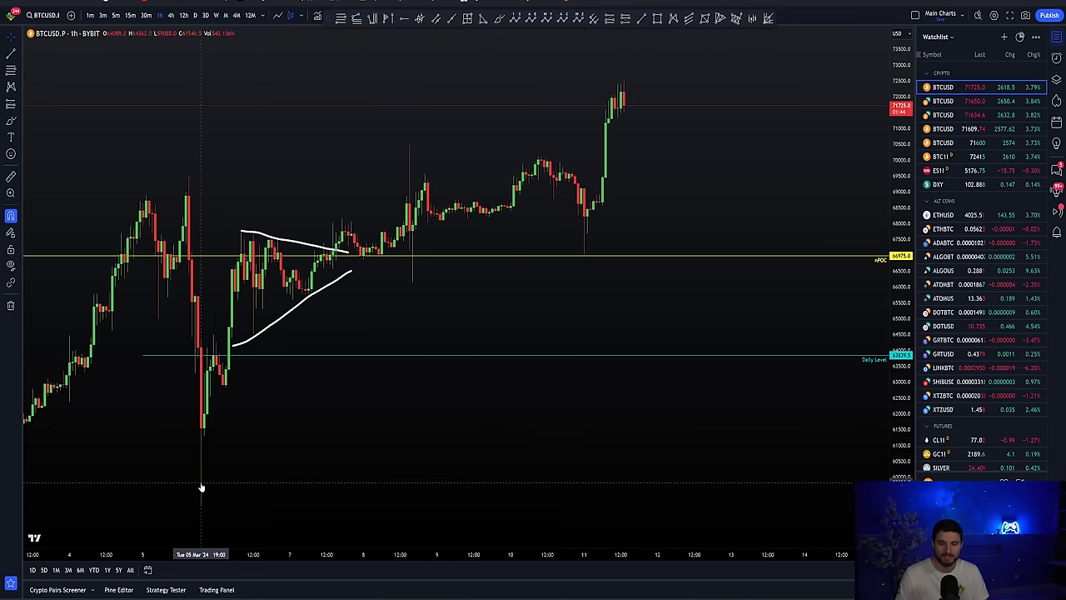
pyautogui.hotkey('alt', 'Tab')
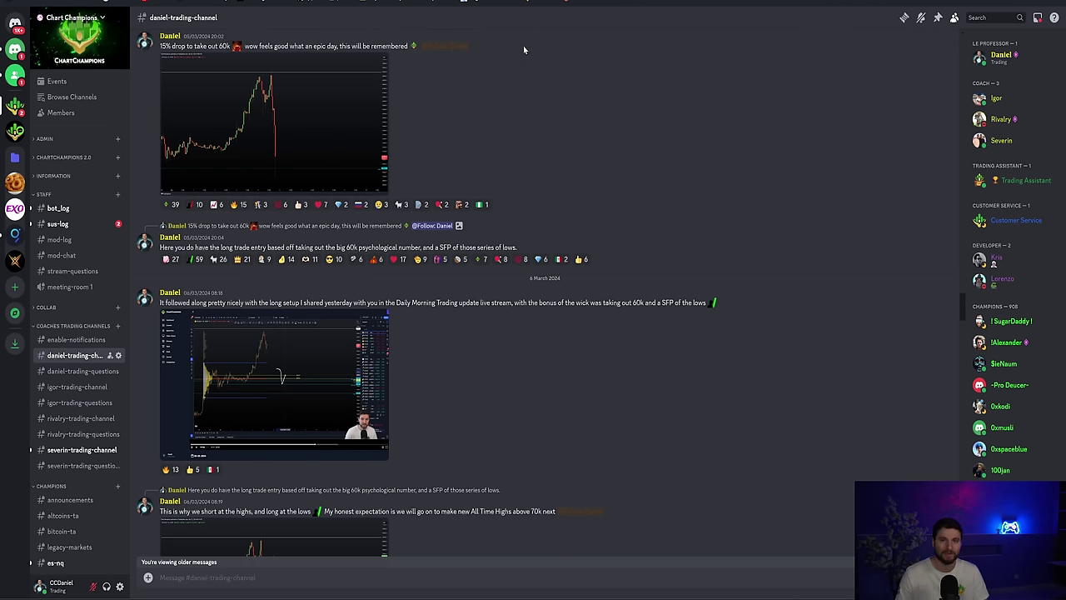
# Check the 11 March post on X, and review the BTC Daily Plan message and the chart above it in Discord.
pyautogui.hotkey('alt', 'Tab')
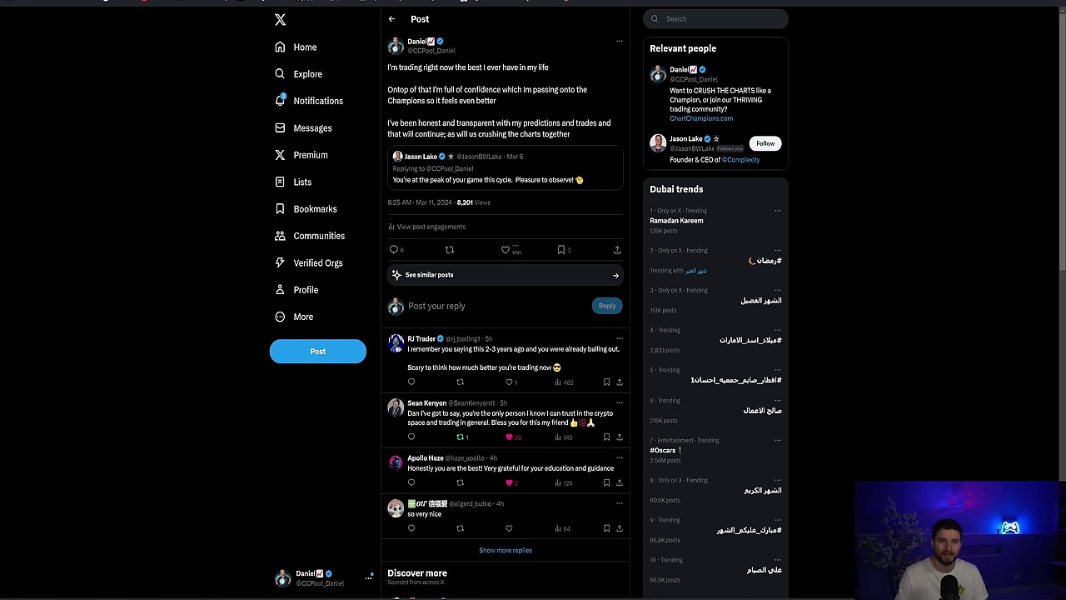
pyautogui.hotkey('alt', 'Tab')
pyautogui.click(331, 136)
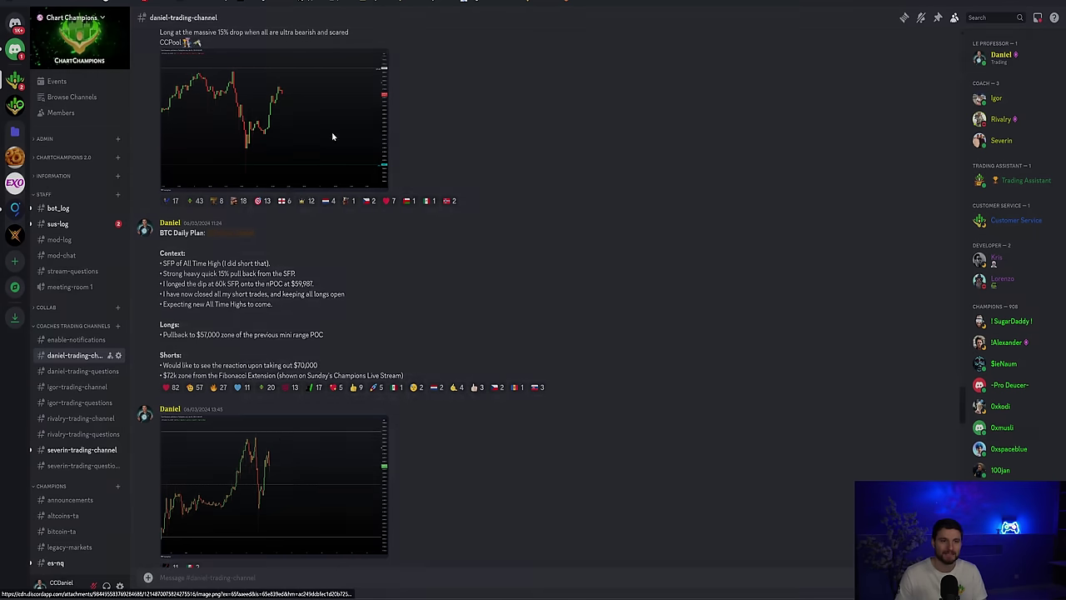
pyautogui.click(550, 535)
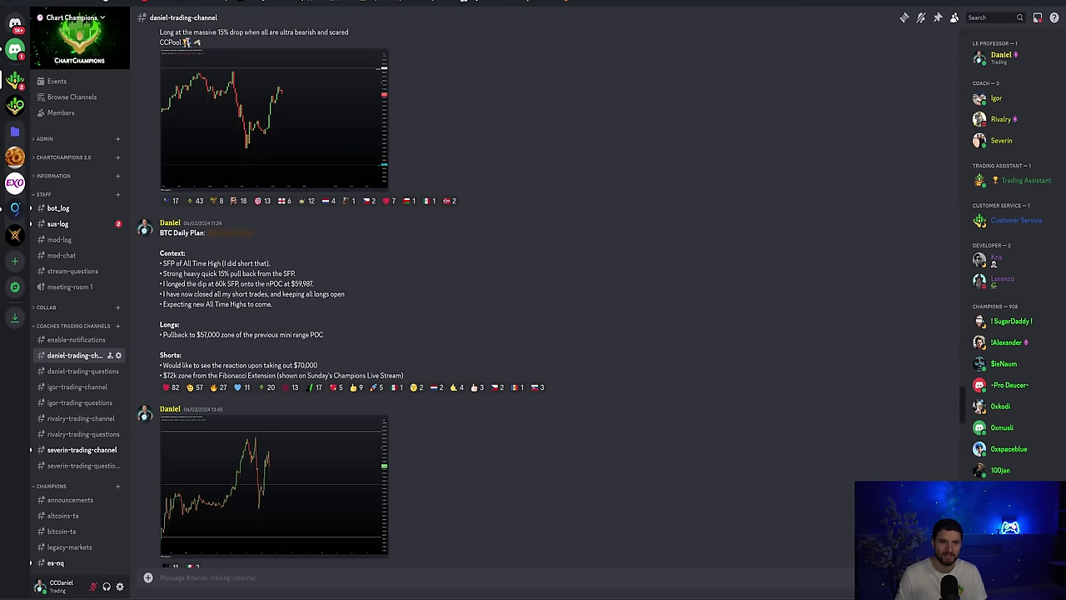
# Return to the older messages, highlight the expectation of new All Time Highs, and view the 15% drop chart enlarged.
pyautogui.scroll(10, 404, 193)
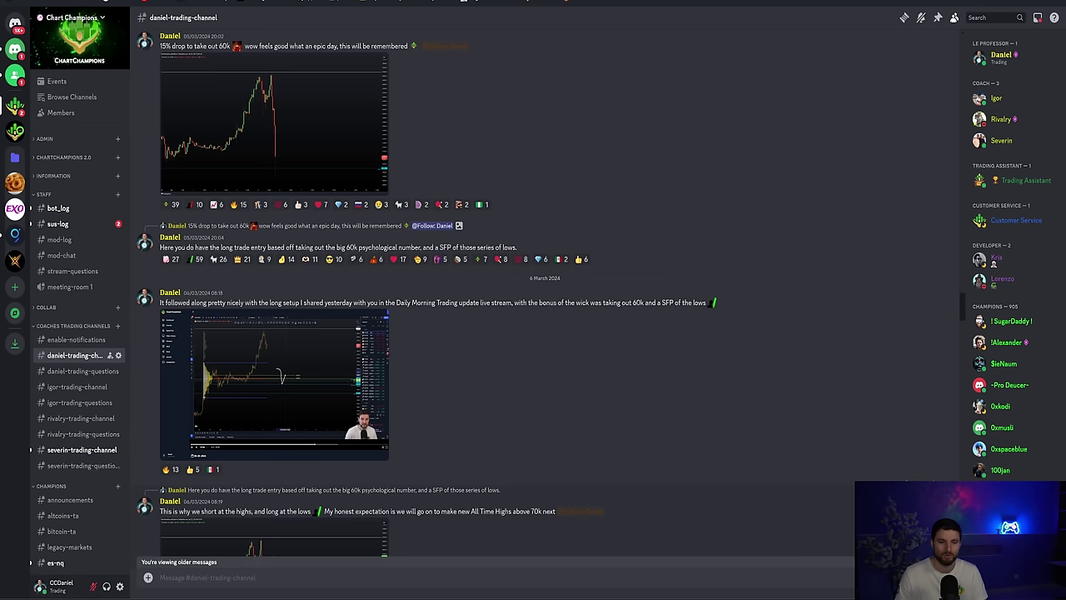
pyautogui.moveTo(324, 512); pyautogui.dragTo(512, 511)
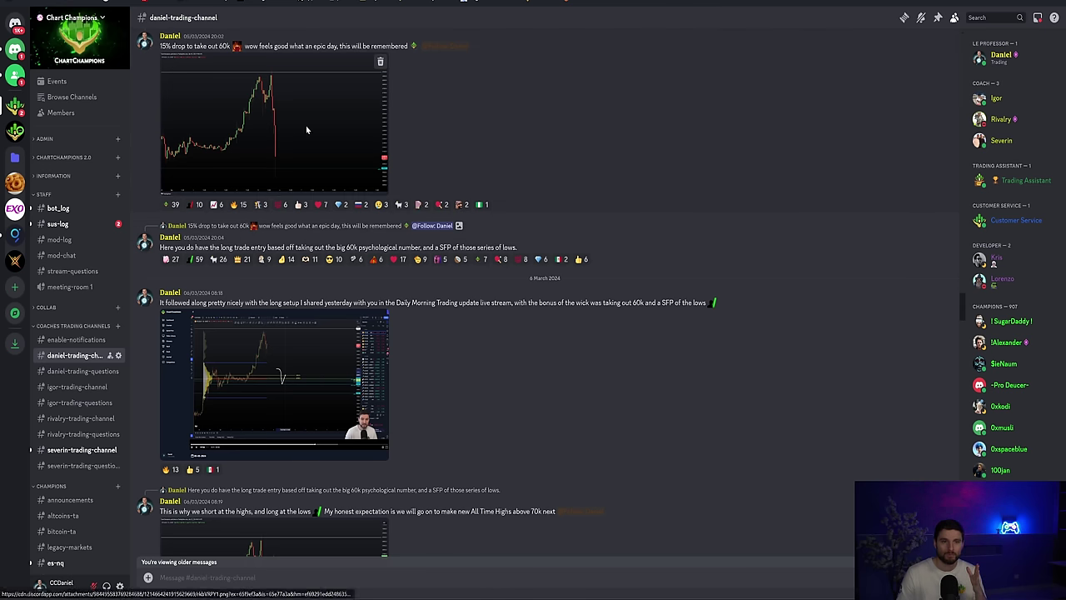
pyautogui.click(293, 124)
pyautogui.click(630, 521)
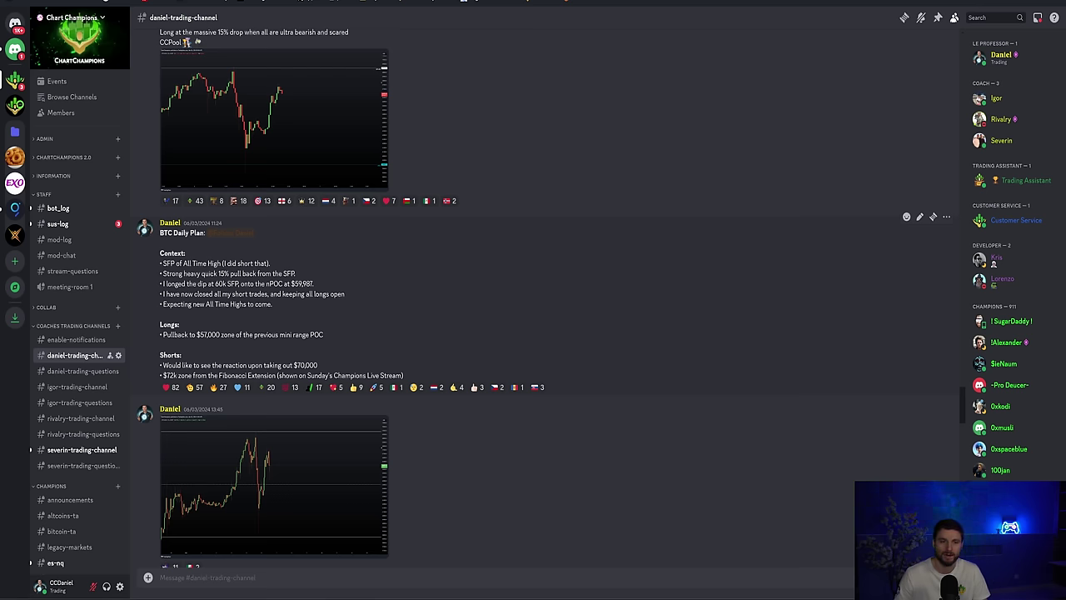
# Compare the older trade messages with the Daily Plan, and enlarge the 6 March chart of the long at the 15% drop.
pyautogui.scroll(10, 466, 183)
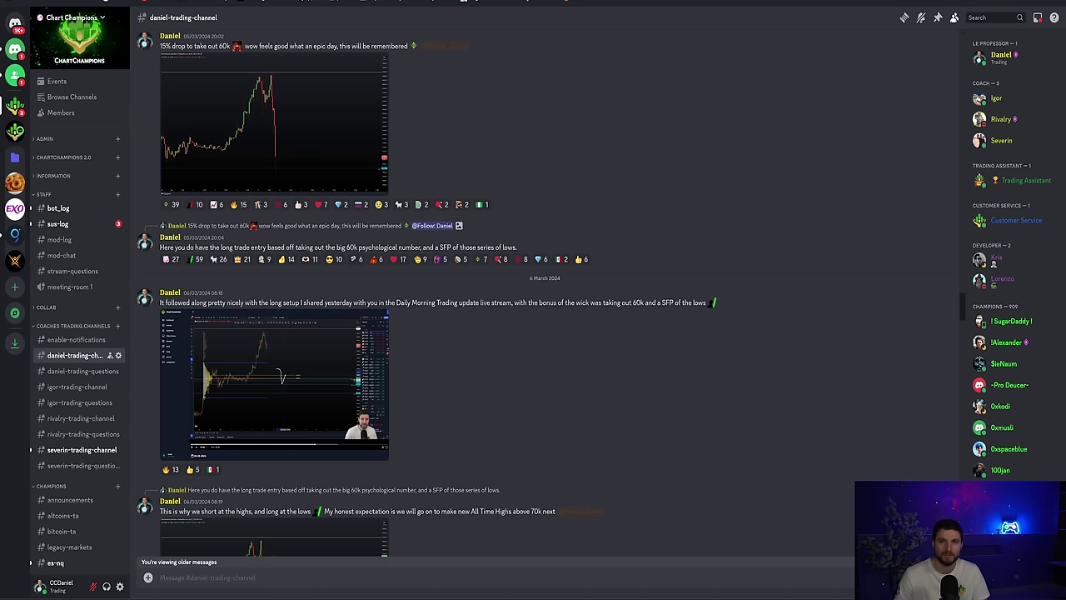
pyautogui.scroll(-5, 347, 277)
pyautogui.click(294, 142)
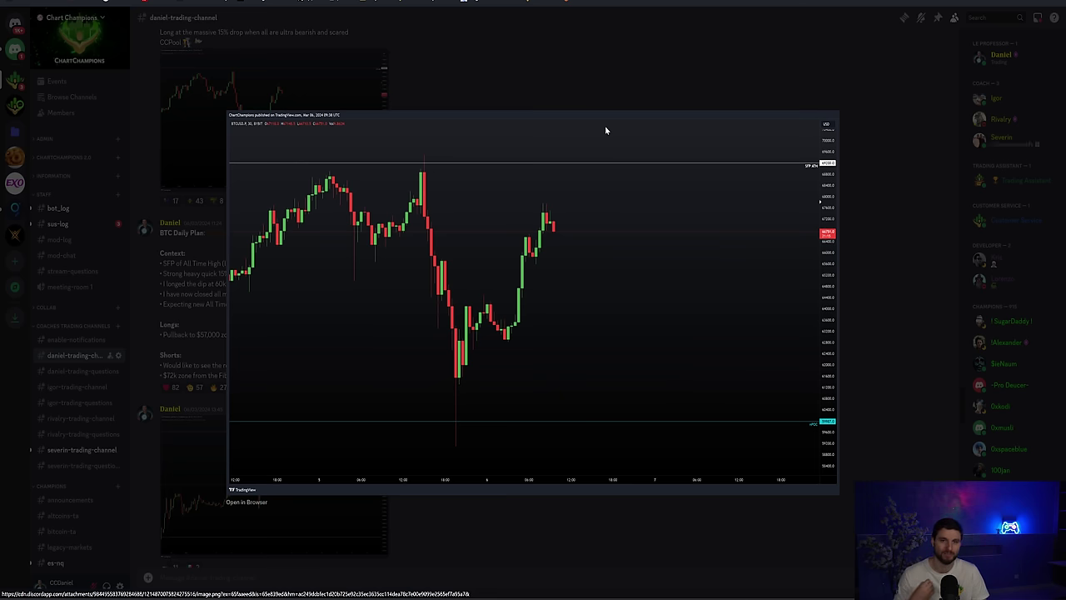
# On the TradingView chart, circle the triangle breakout with the Brush, sketch a rising path to the recent high, and undo both strokes.
pyautogui.hotkey('alt', 'Tab')
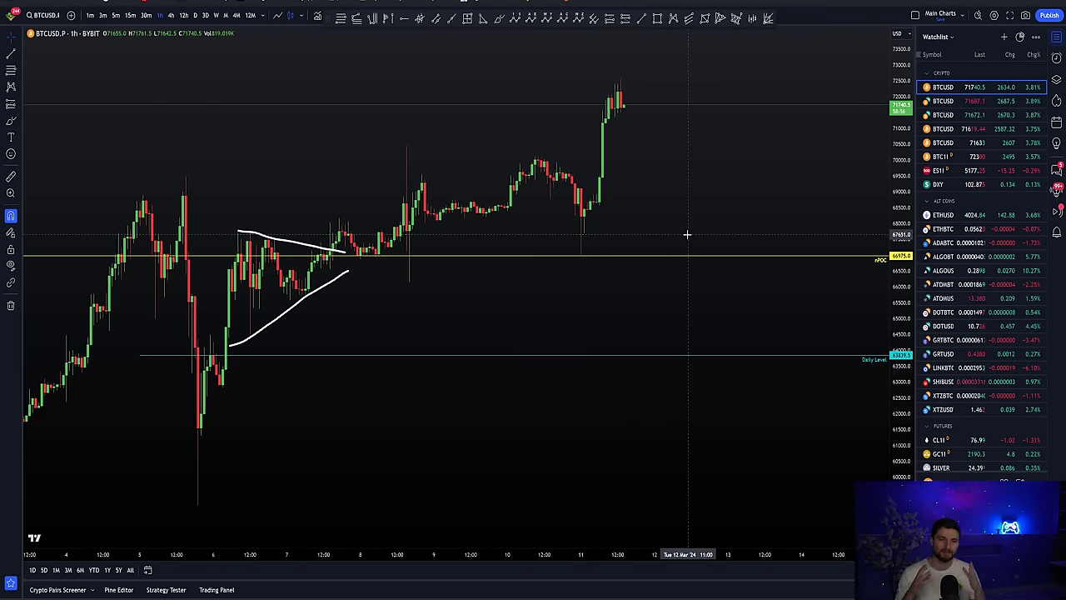
pyautogui.click(497, 18)
pyautogui.moveTo(367, 223)
pyautogui.mouseDown()
pyautogui.moveTo(329, 218)
pyautogui.moveTo(373, 250)
pyautogui.moveTo(361, 228)
pyautogui.mouseUp()
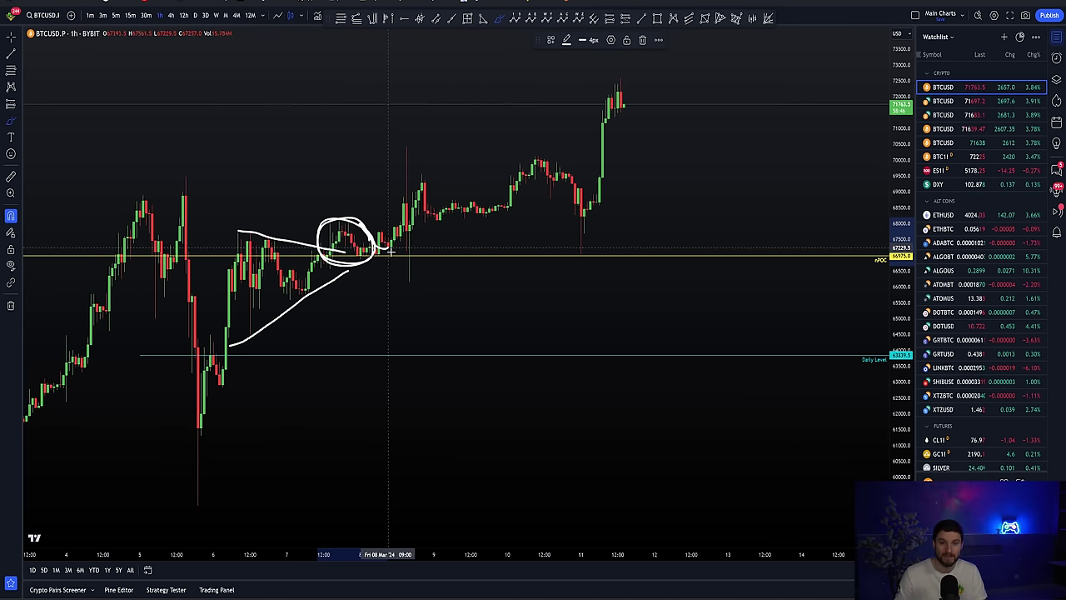
pyautogui.moveTo(372, 248)
pyautogui.mouseDown()
pyautogui.moveTo(551, 158)
pyautogui.moveTo(612, 100)
pyautogui.mouseUp()
pyautogui.hotkey('ctrl', 'z')
pyautogui.hotkey('ctrl', 'z')
# Circle the triangle breakout with the Brush, sketch a steep falling path to below 60,000, and undo both strokes.
pyautogui.moveTo(346, 223)
pyautogui.mouseDown()
pyautogui.moveTo(329, 254)
pyautogui.moveTo(354, 221)
pyautogui.moveTo(331, 228)
pyautogui.mouseUp()
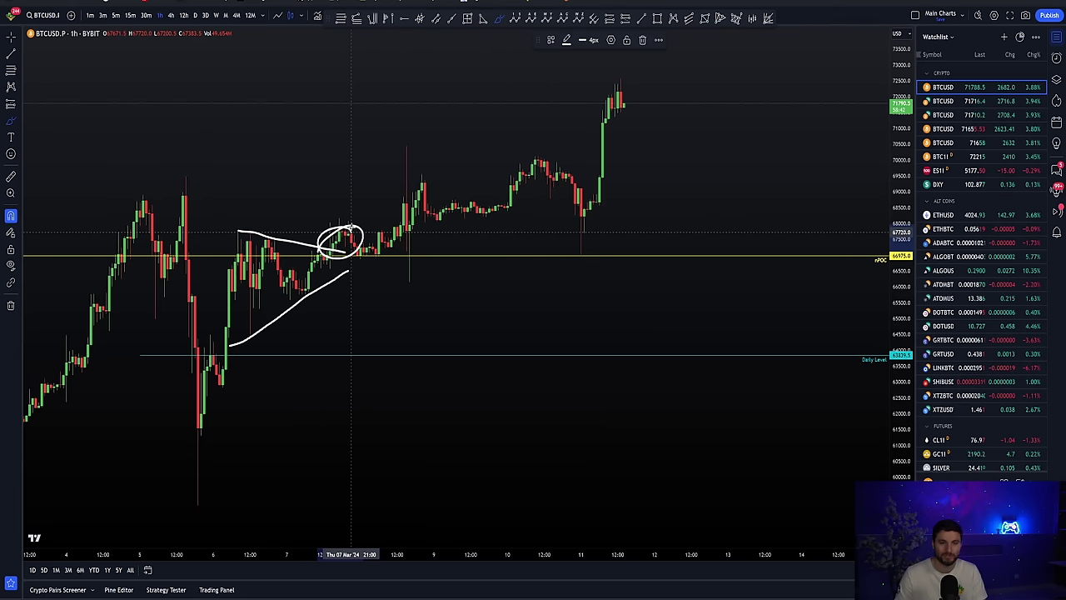
pyautogui.moveTo(354, 234); pyautogui.dragTo(639, 525)
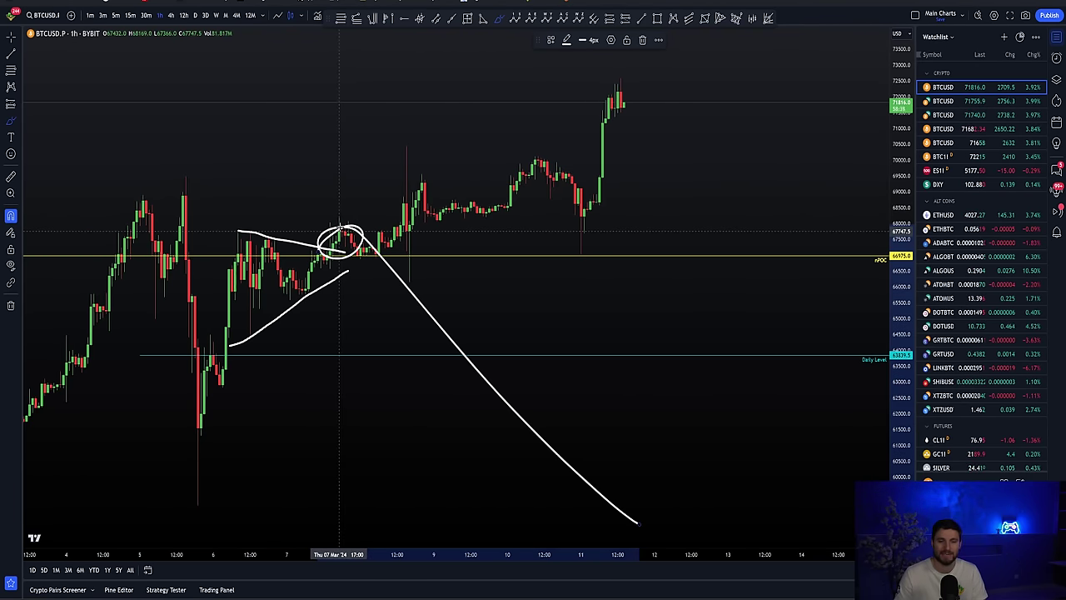
pyautogui.hotkey('ctrl', 'z')
pyautogui.hotkey('ctrl', 'z')
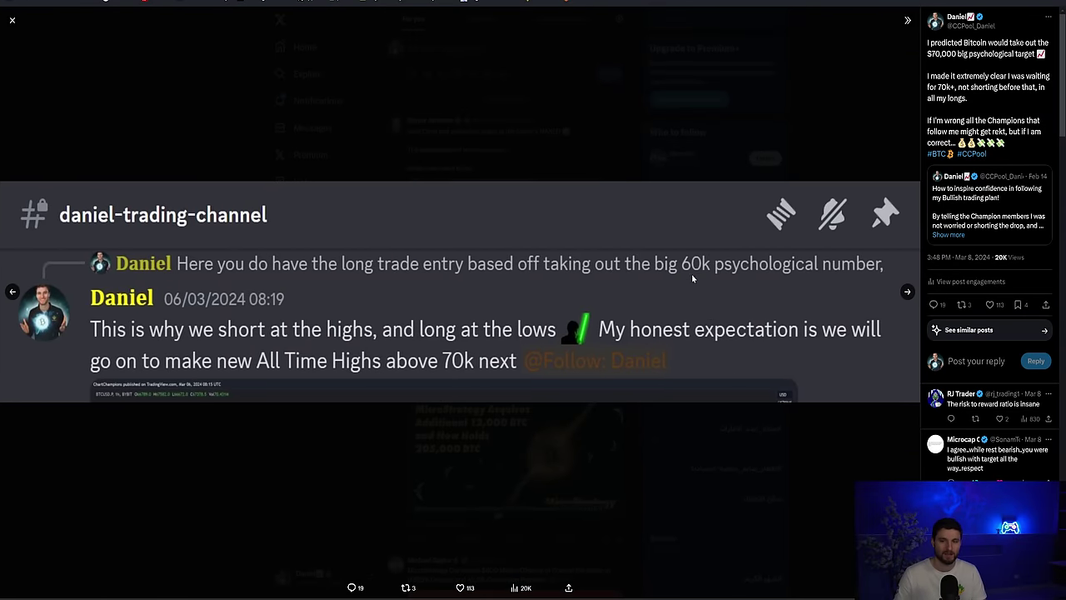
# Page through the channel screenshots attached to the 8 March X post about the $70,000 target, and close the image viewer.
pyautogui.press('Right')
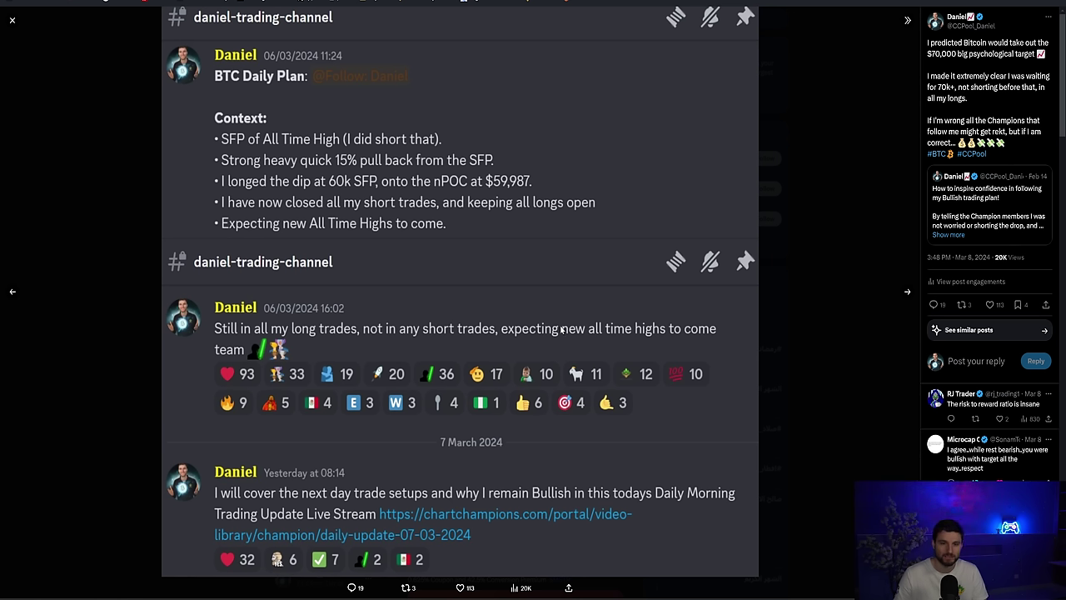
pyautogui.press('Right')
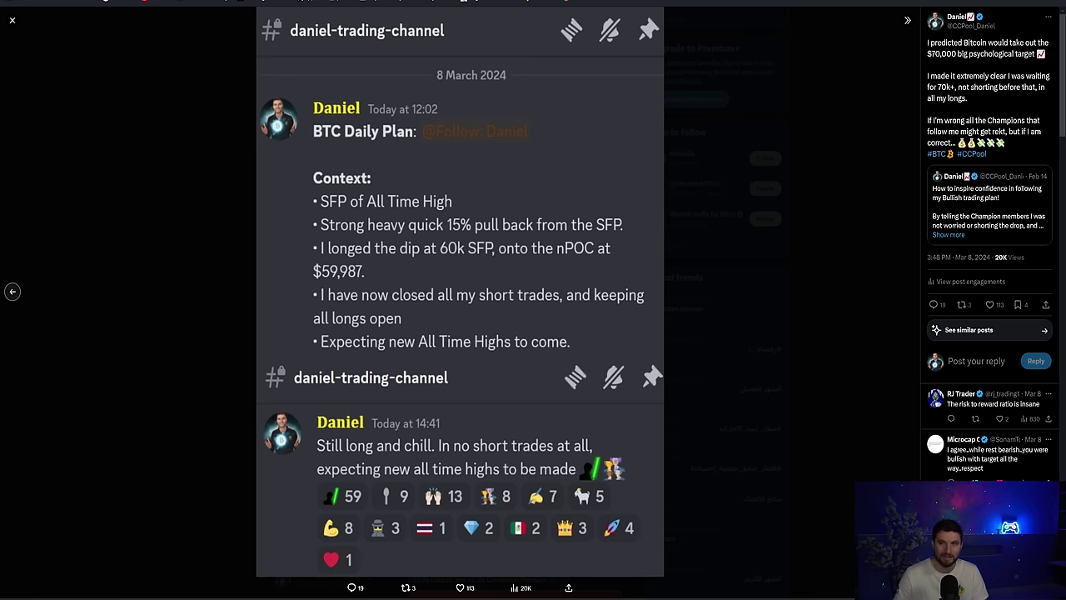
pyautogui.press('Escape')
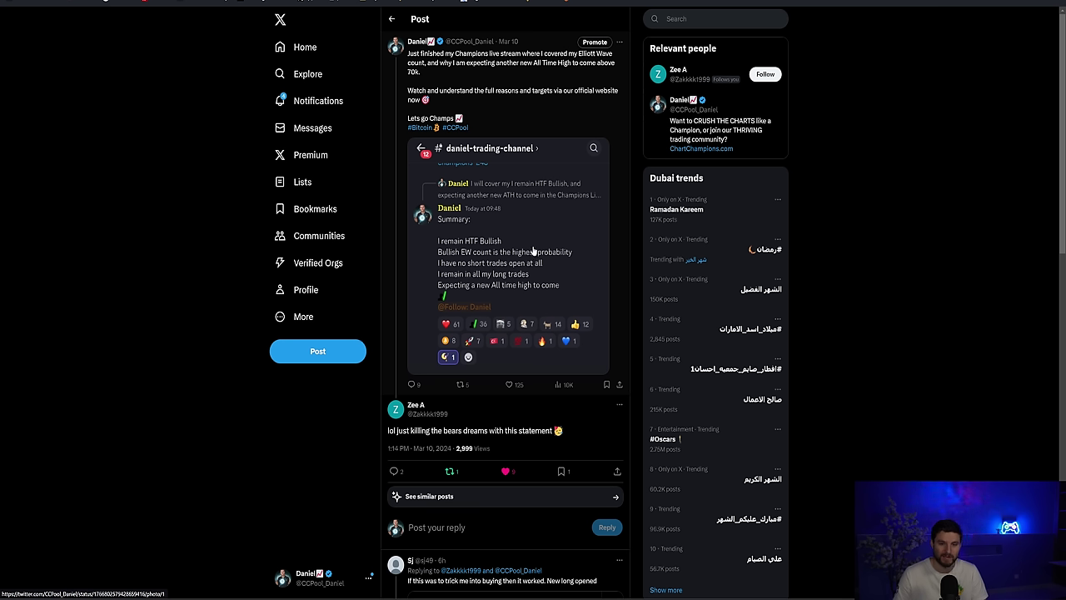
# Examine the enlarged 10 March summary screenshot and its "above 70k" post text, and highlight the reply about killing the bears' dreams.
pyautogui.click(481, 256)
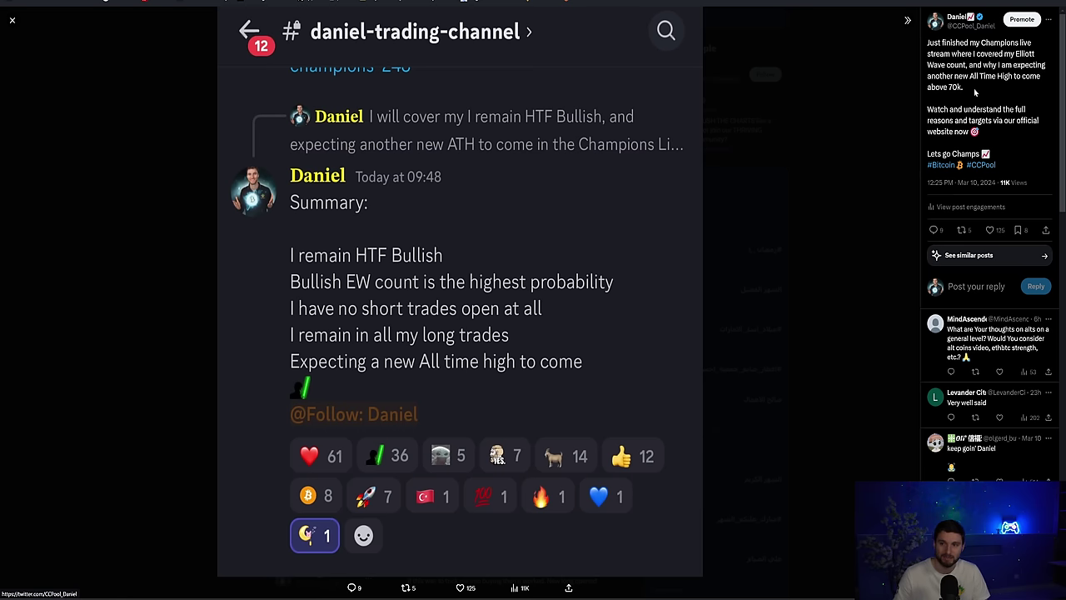
pyautogui.moveTo(974, 93); pyautogui.dragTo(939, 86)
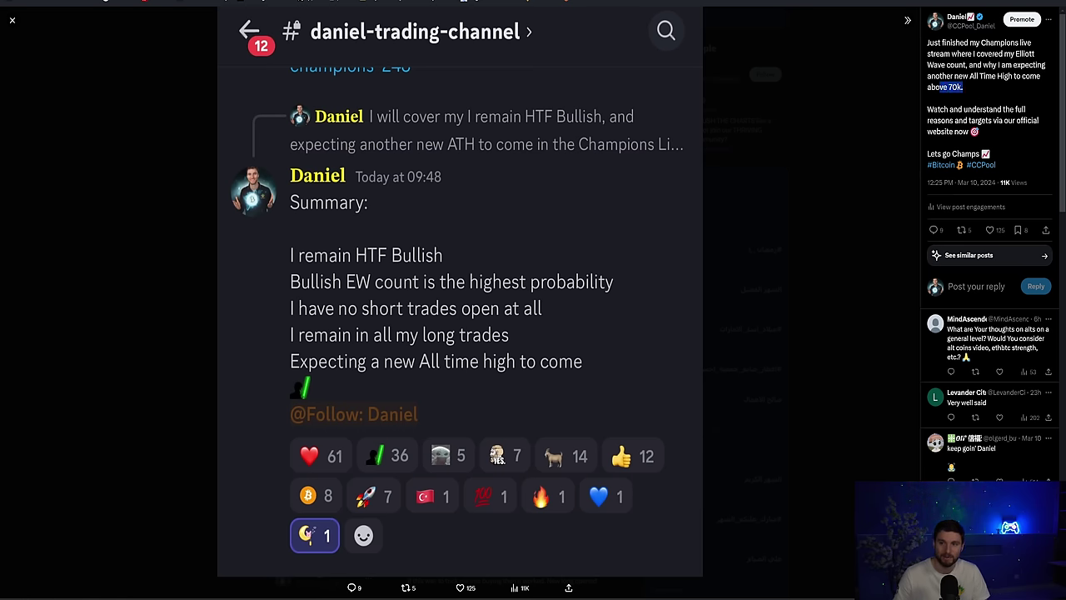
pyautogui.click(95, 233)
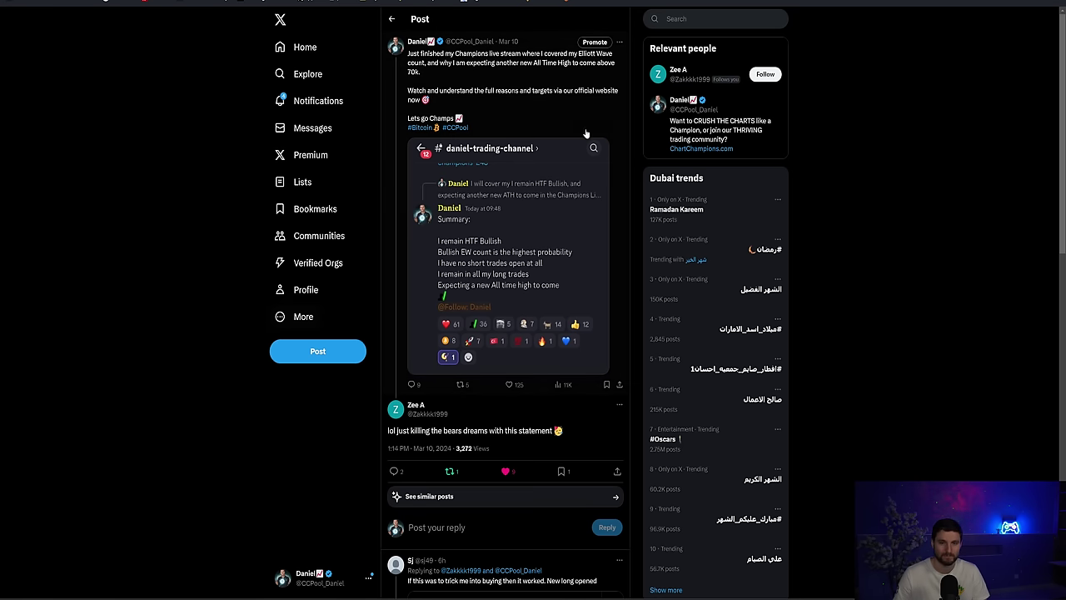
pyautogui.moveTo(411, 431); pyautogui.dragTo(487, 430)
pyautogui.click(487, 431)
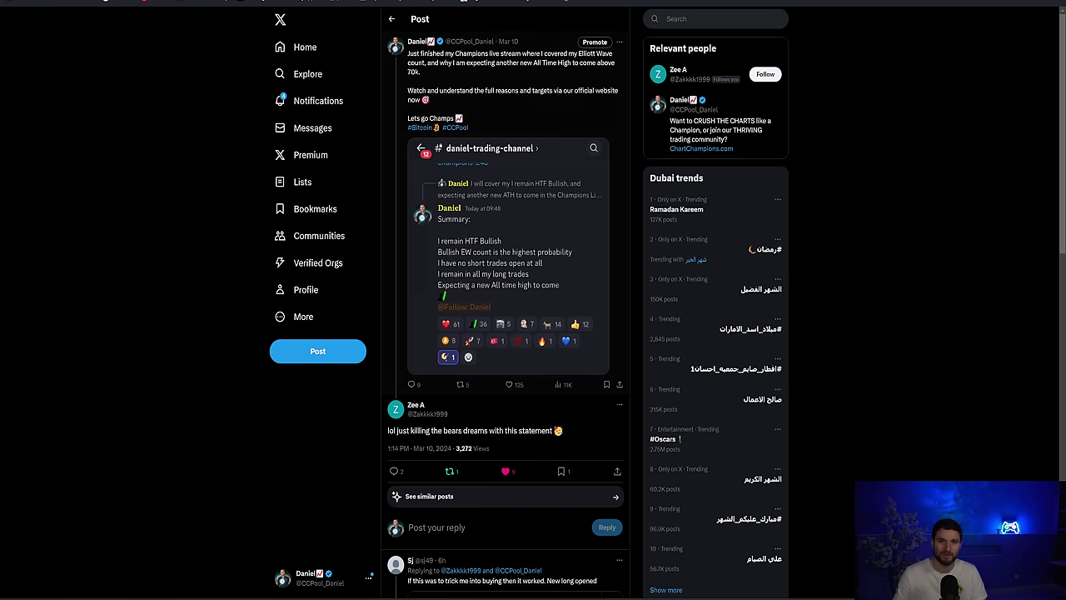
# Read the 11 March post about trading confidence and the 6 March post predicting another new BTC all-time high.
pyautogui.click(392, 19)
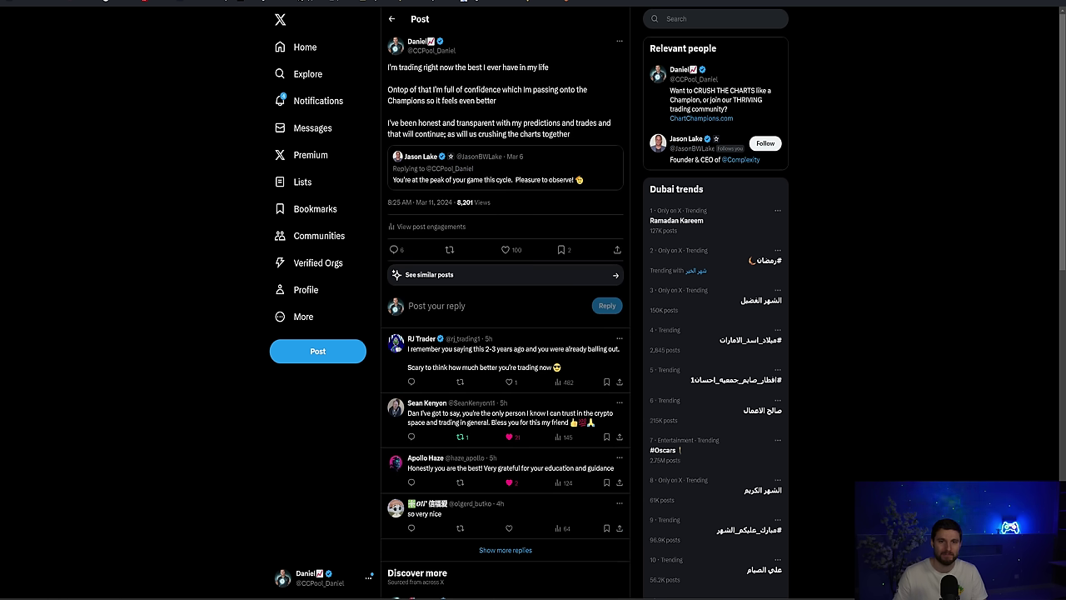
pyautogui.click(391, 18)
pyautogui.moveTo(390, 67); pyautogui.dragTo(536, 68)
pyautogui.click(536, 67)
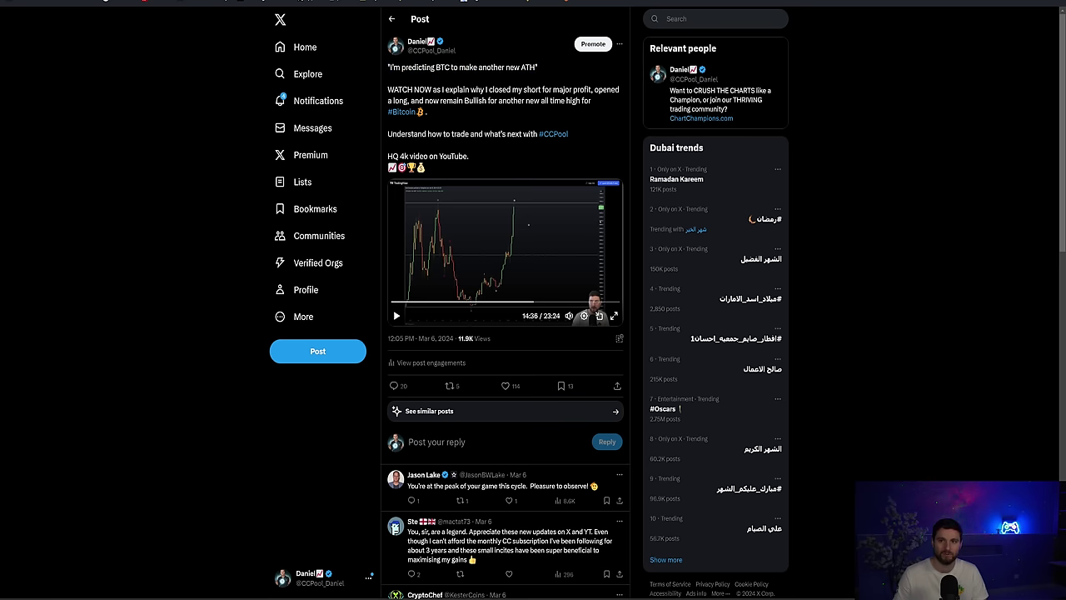
pyautogui.hotkey('alt', 'Left')
pyautogui.hotkey('alt', 'Left')
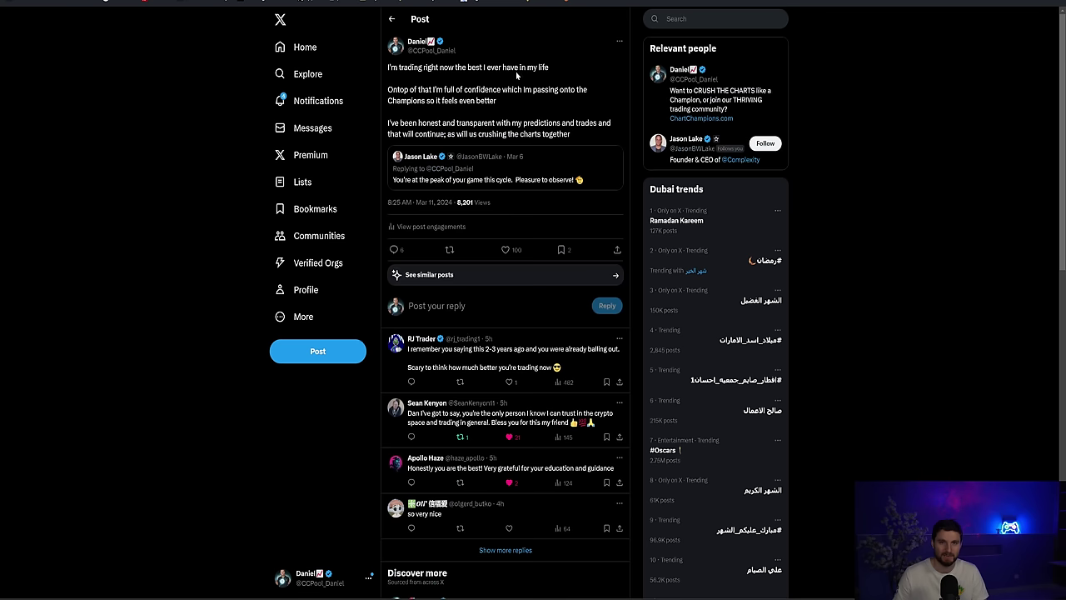
# Return to the hourly BTCUSD chart in TradingView and examine the move from the drawn triangle to the recent high.
pyautogui.hotkey('ctrl', 'Tab')
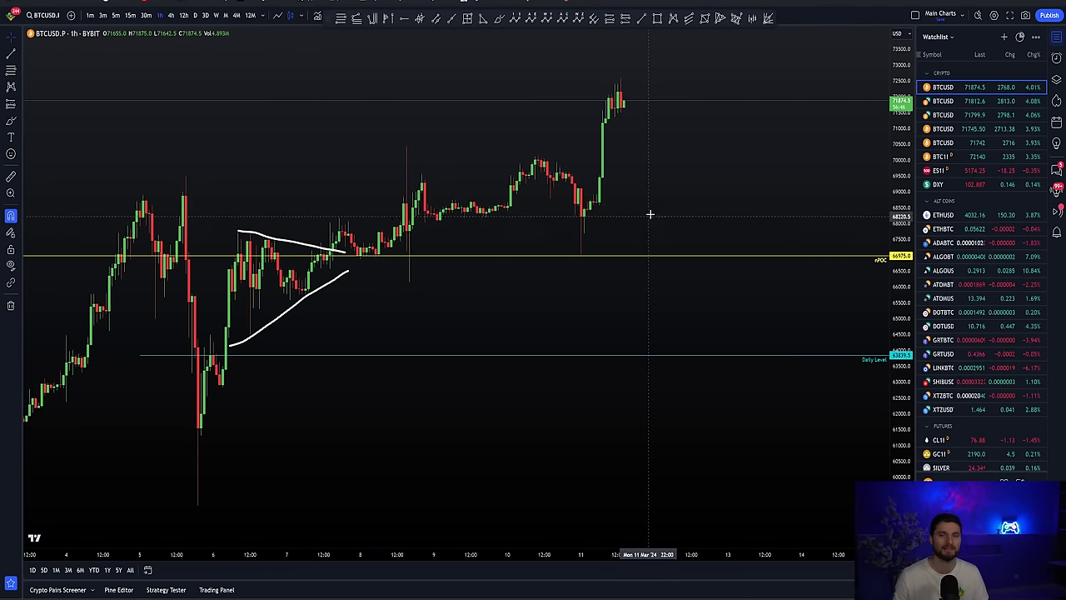
pyautogui.scroll(-2, 687, 221)
pyautogui.moveTo(592, 225); pyautogui.dragTo(552, 231)
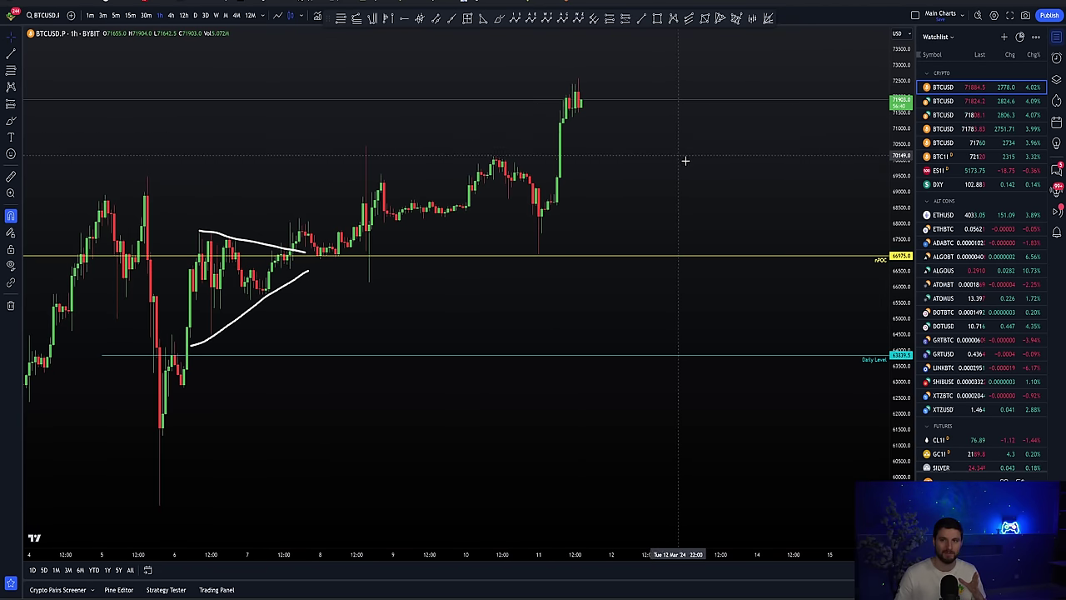
pyautogui.moveTo(690, 164); pyautogui.dragTo(673, 188)
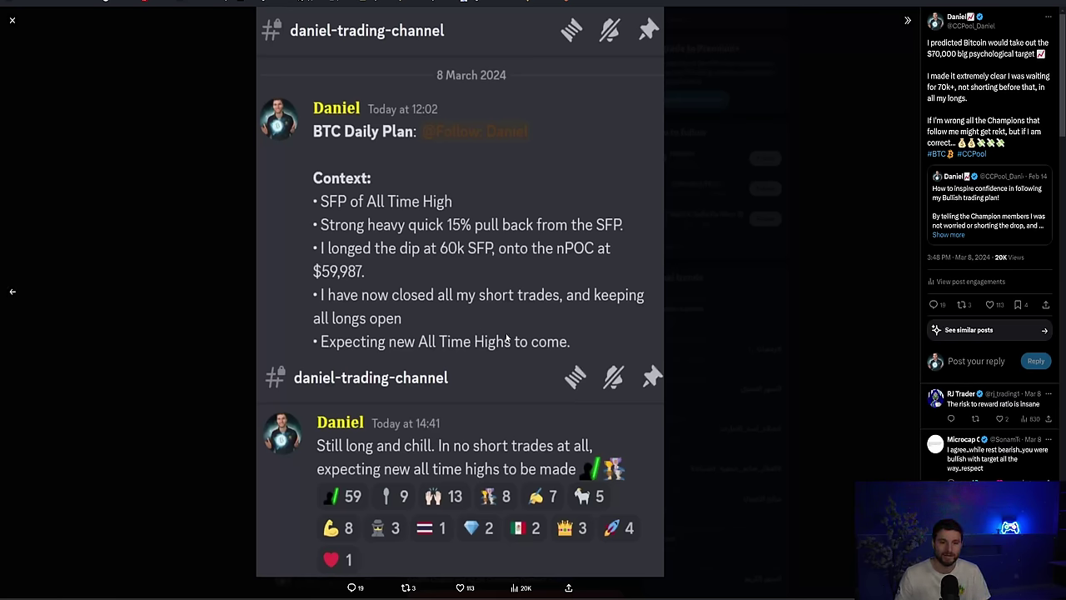
# Page back through the 8 March X post's images to the 60k long entry chart, and close the image viewer.
pyautogui.press('Left')
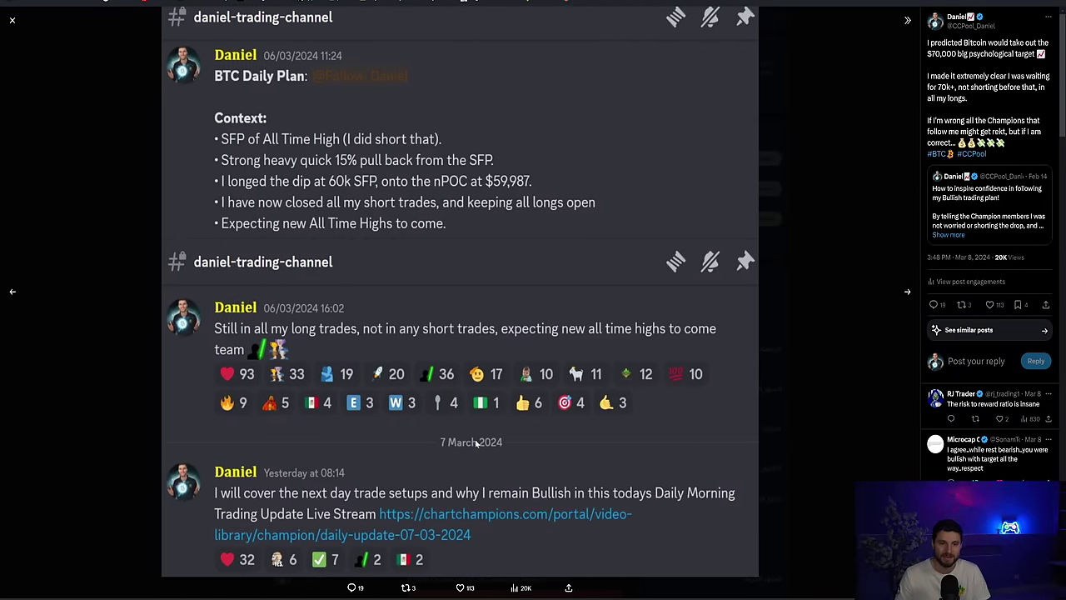
pyautogui.press('Left')
pyautogui.press('Left')
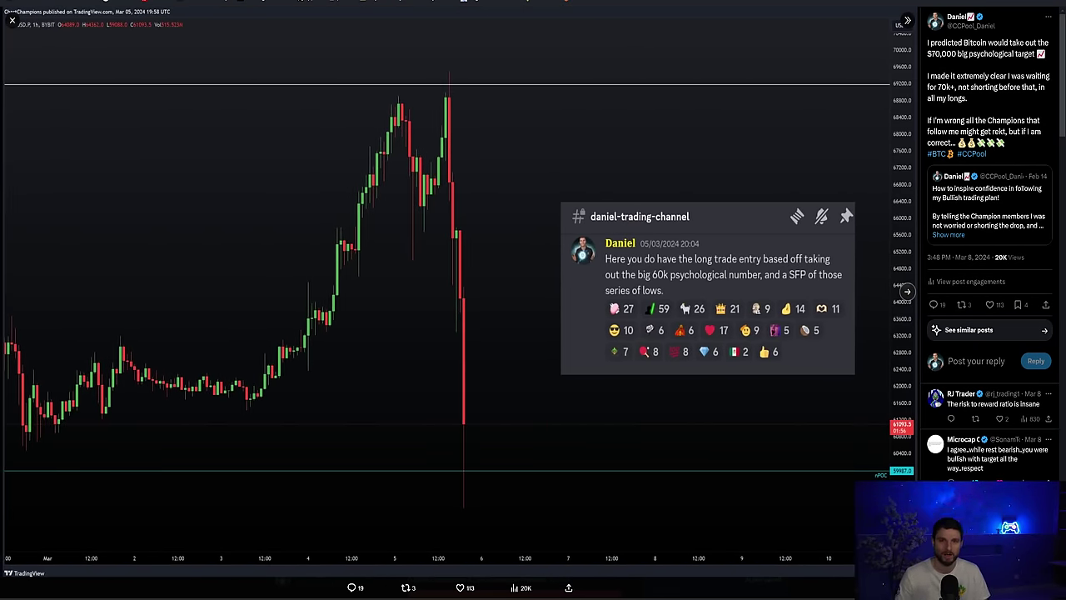
pyautogui.press('Escape')
pyautogui.hotkey('alt', 'Left')
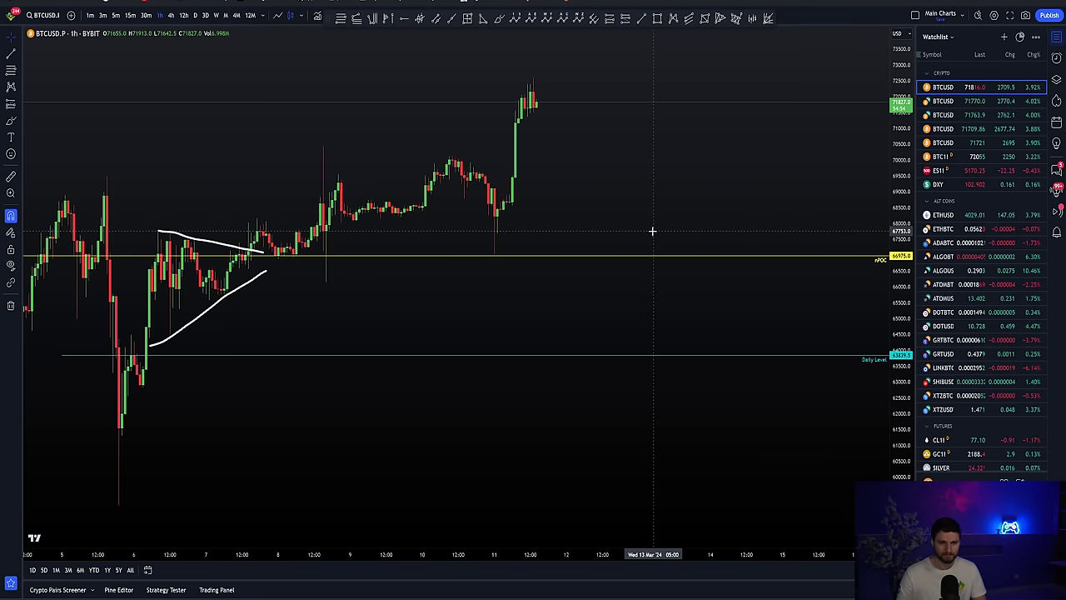
# Examine the latest candles, open interest and delta on the 30-minute Bybit BTCUSD footprint chart.
pyautogui.moveTo(650, 231); pyautogui.dragTo(678, 207)
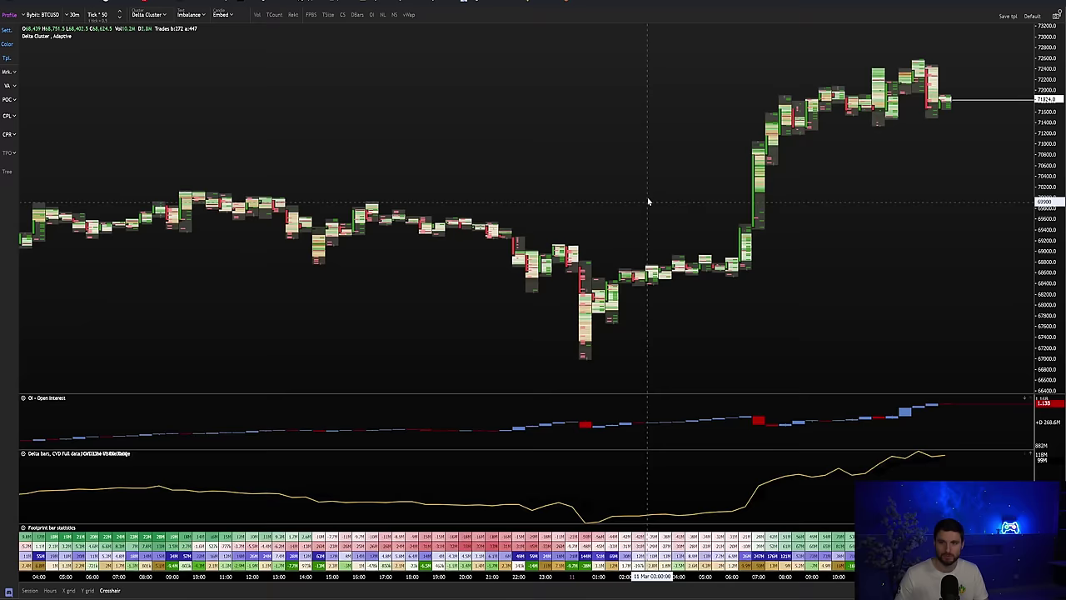
pyautogui.scroll(5, 663, 183)
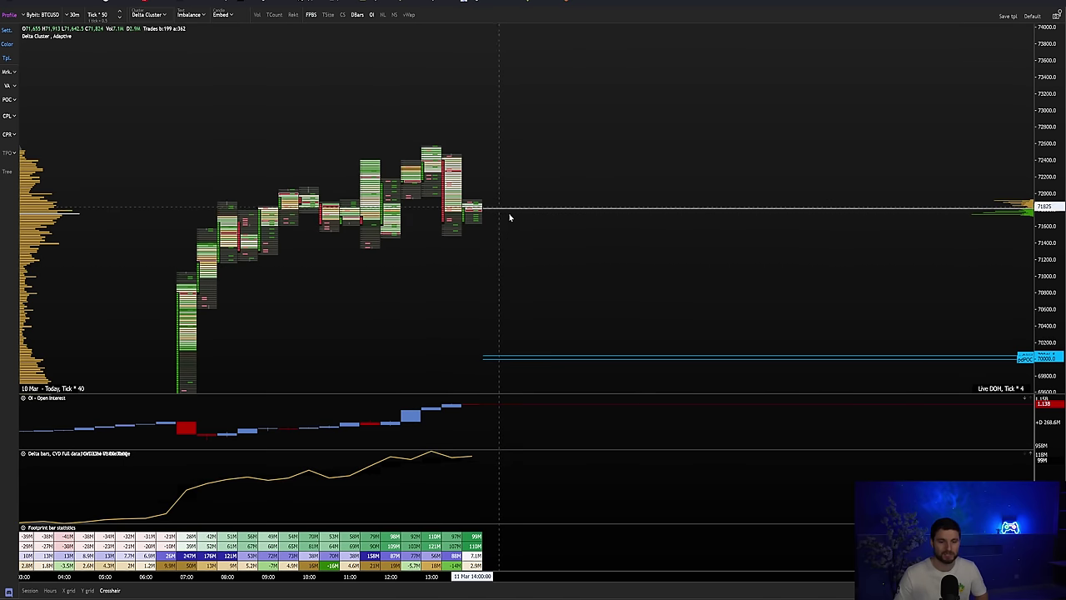
pyautogui.scroll(3, 514, 227)
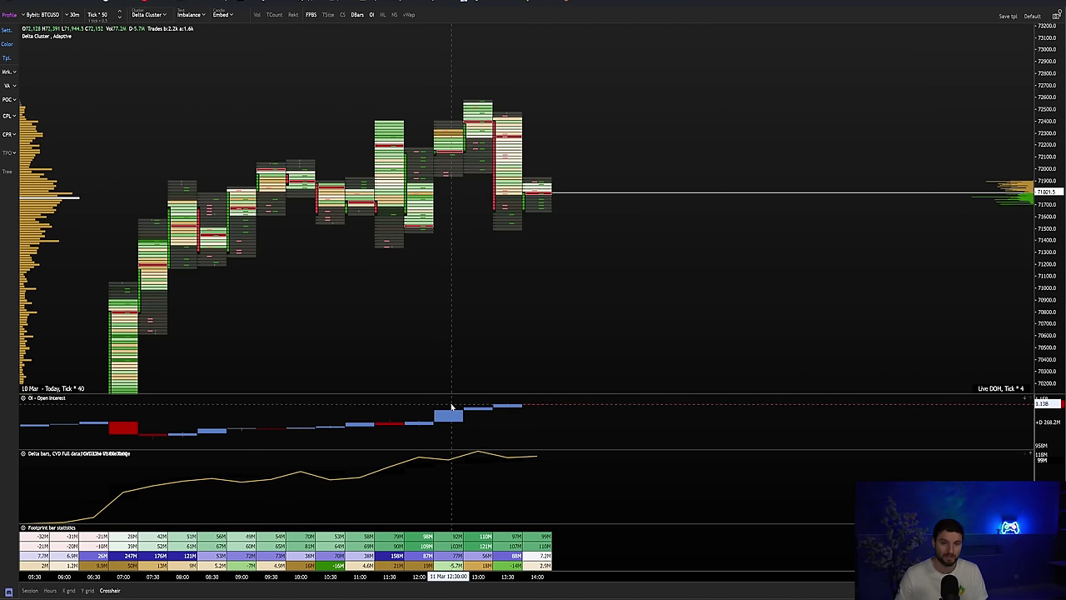
pyautogui.scroll(5, 478, 286)
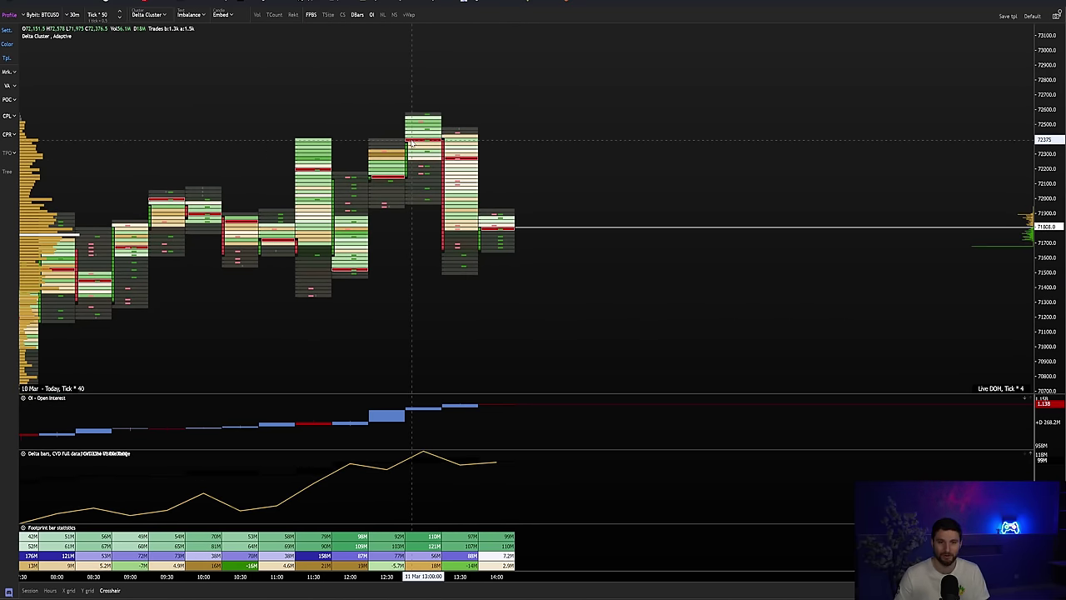
pyautogui.scroll(2, 388, 163)
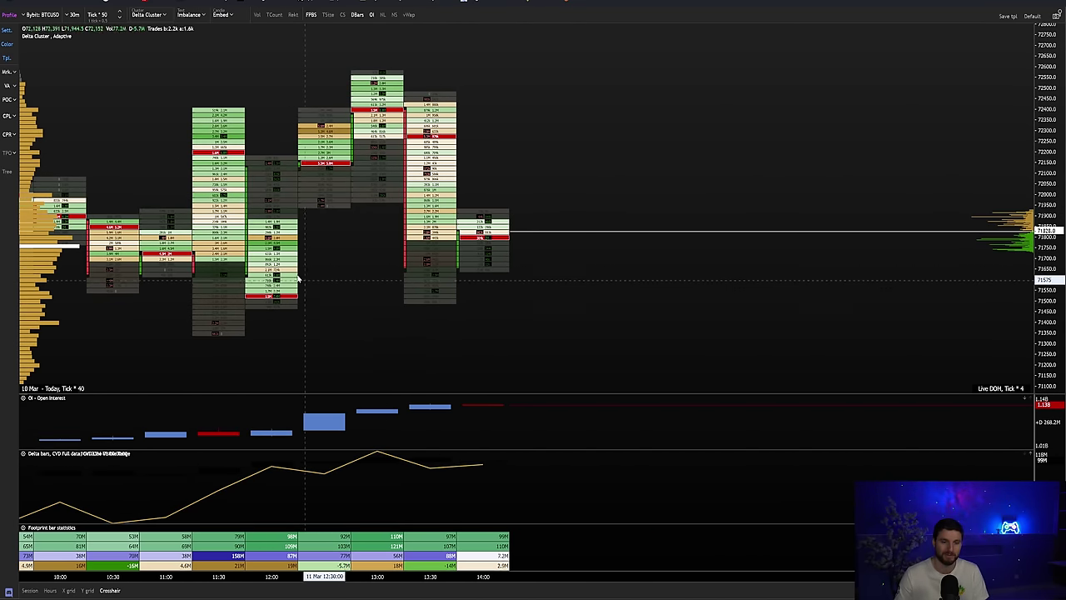
pyautogui.scroll(1, 376, 147)
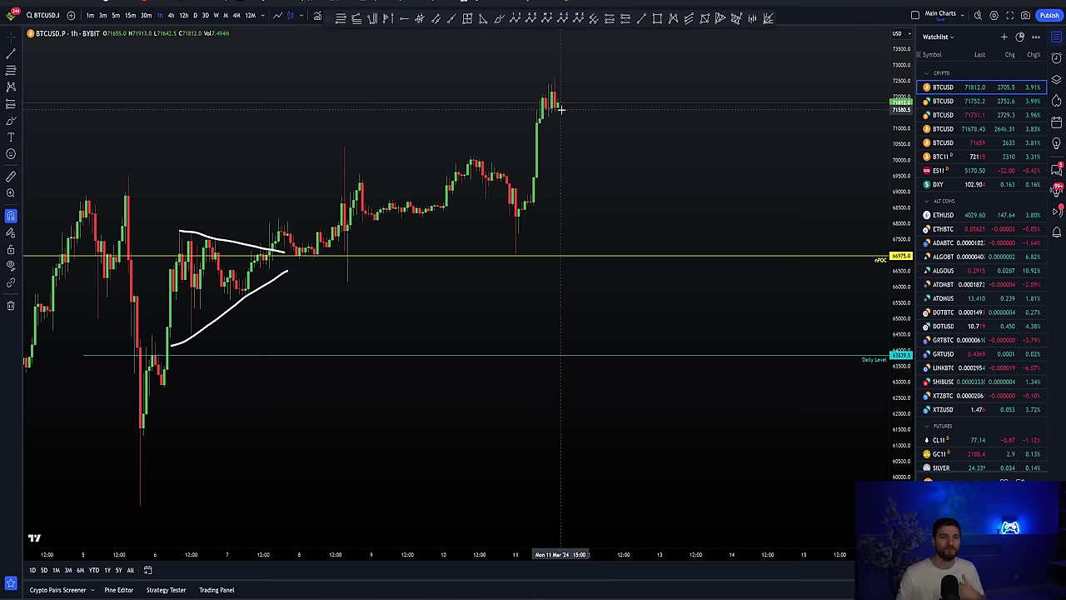
# Switch the TradingView BTCUSD chart to the 5-minute timeframe and check the newest candles on the footprint chart.
pyautogui.scroll(2, 592, 145)
pyautogui.scroll(-2, 614, 140)
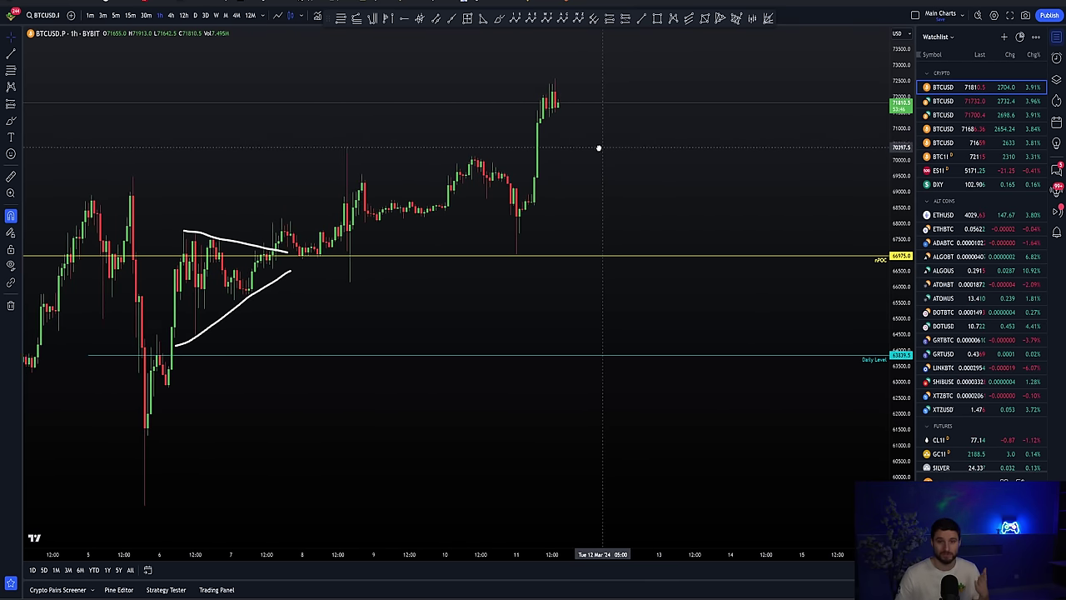
pyautogui.moveTo(597, 148); pyautogui.dragTo(566, 147)
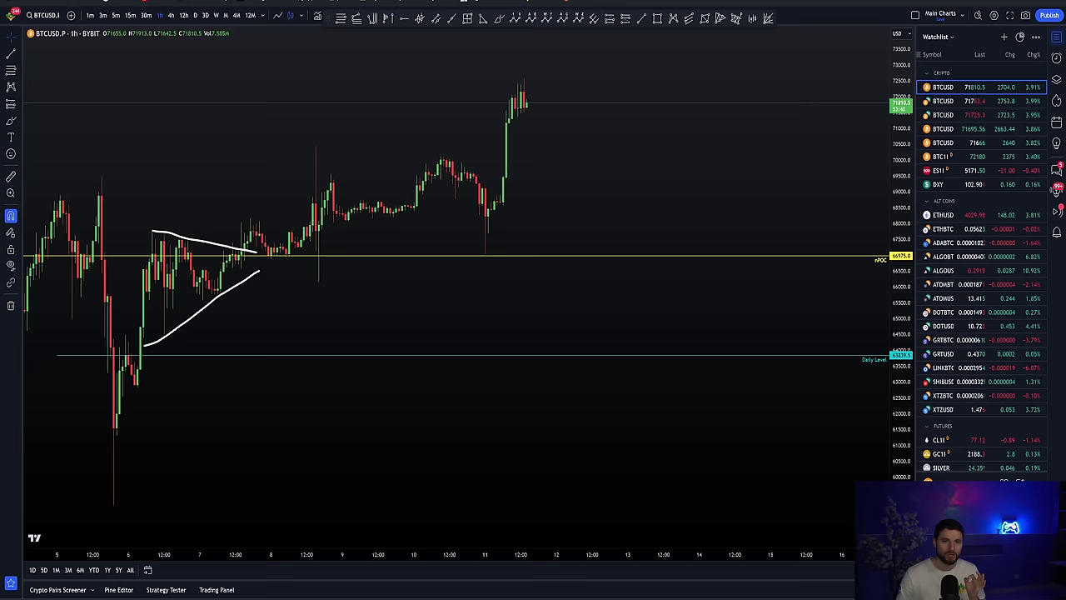
pyautogui.click(116, 15)
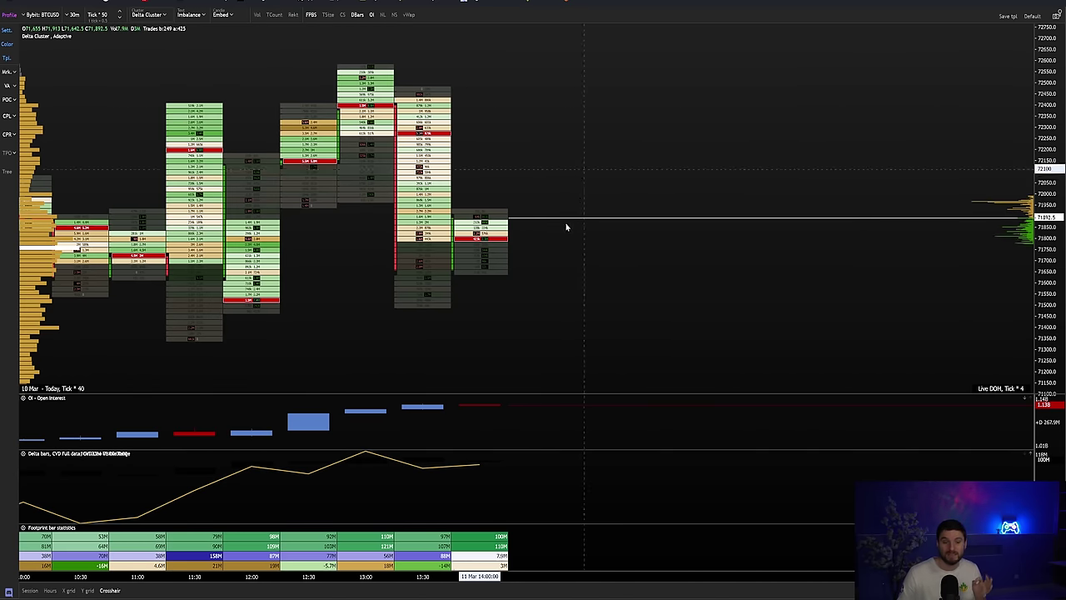
pyautogui.scroll(-2, 637, 238)
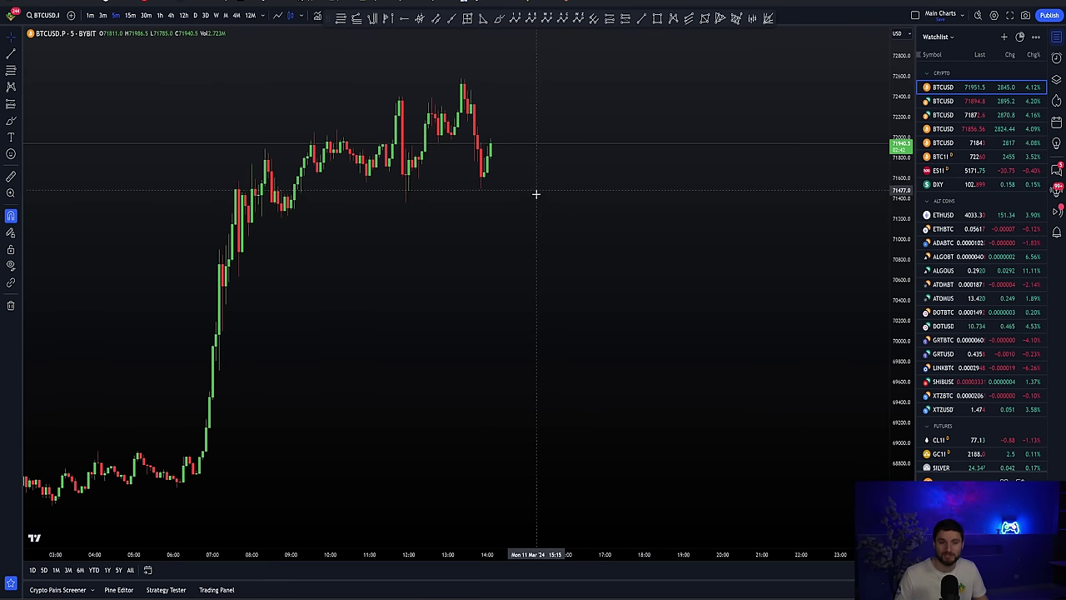
# Examine the 11 March rally and the sideways swings that follow it on the 5-minute BTCUSD chart.
pyautogui.scroll(3, 534, 208)
pyautogui.scroll(2, 692, 278)
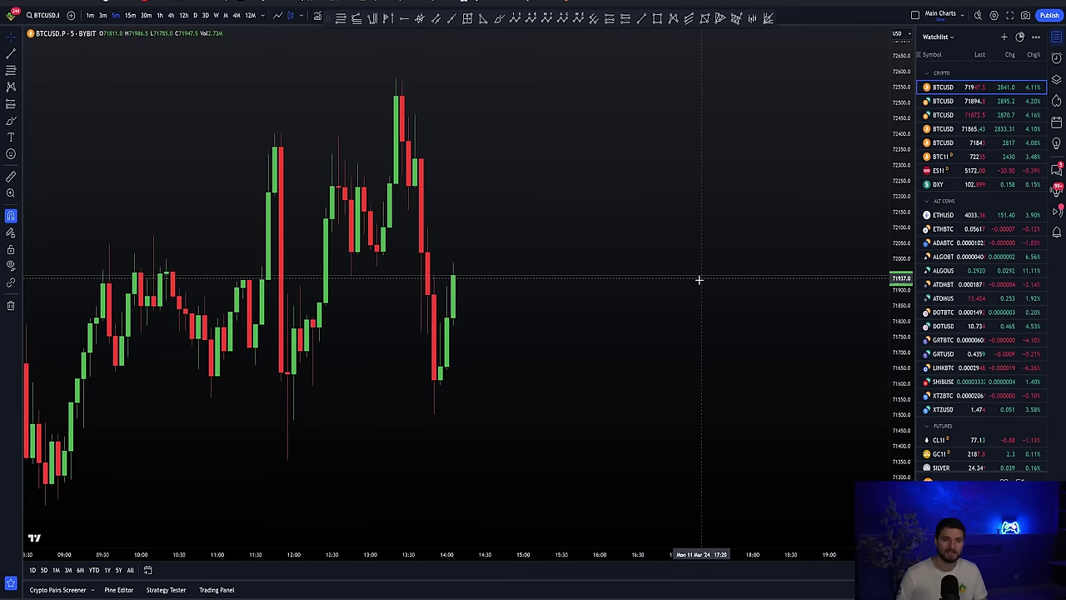
pyautogui.scroll(3, 730, 280)
pyautogui.moveTo(731, 286); pyautogui.dragTo(664, 285)
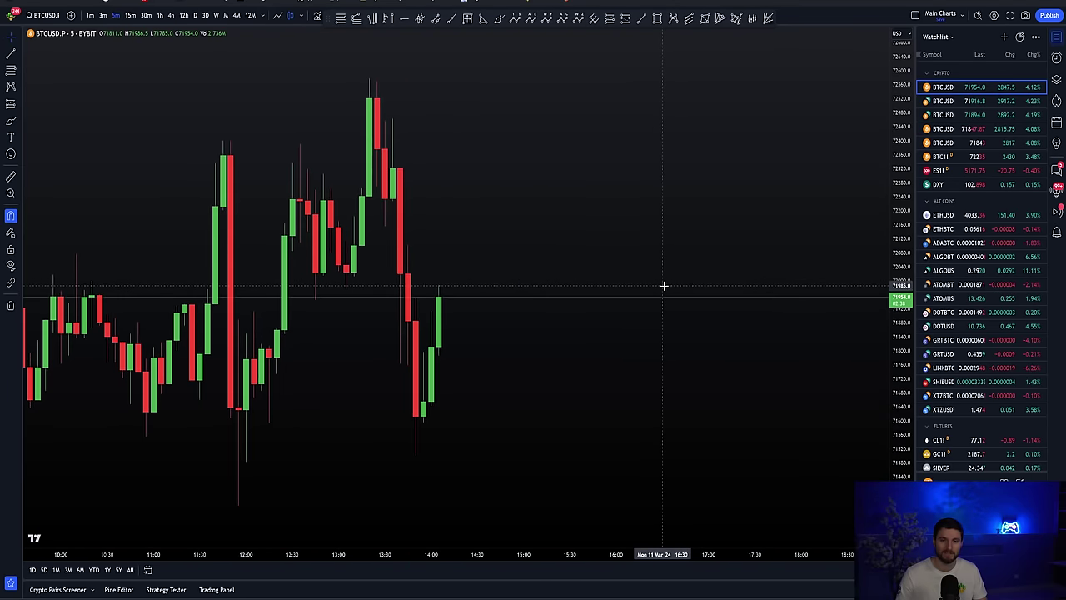
pyautogui.scroll(-2, 711, 200)
pyautogui.scroll(-2, 712, 200)
pyautogui.moveTo(745, 216); pyautogui.dragTo(657, 224)
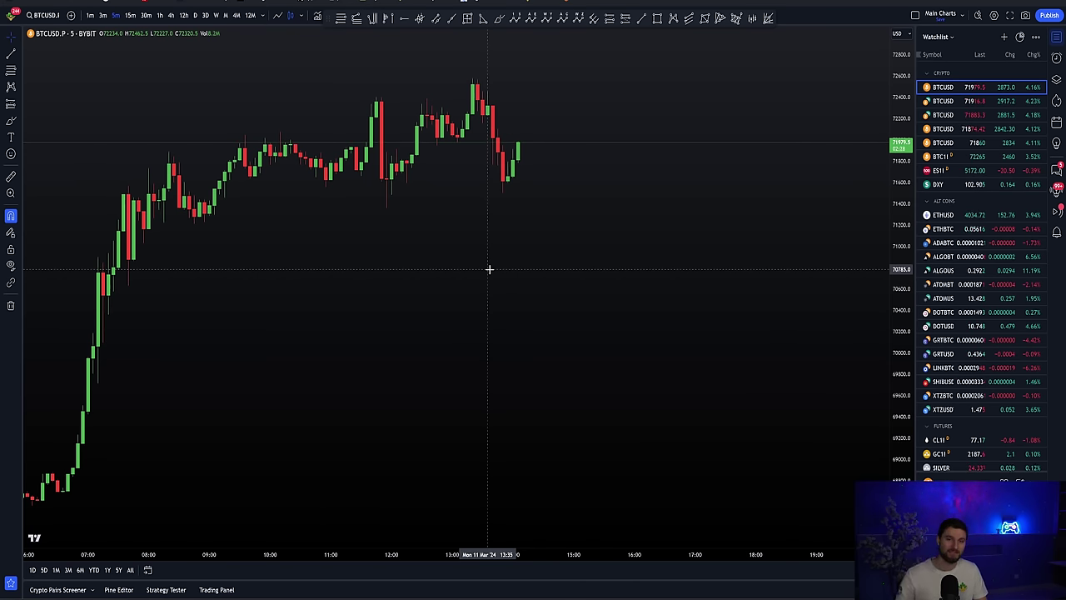
pyautogui.scroll(2, 496, 283)
pyautogui.scroll(-1, 614, 115)
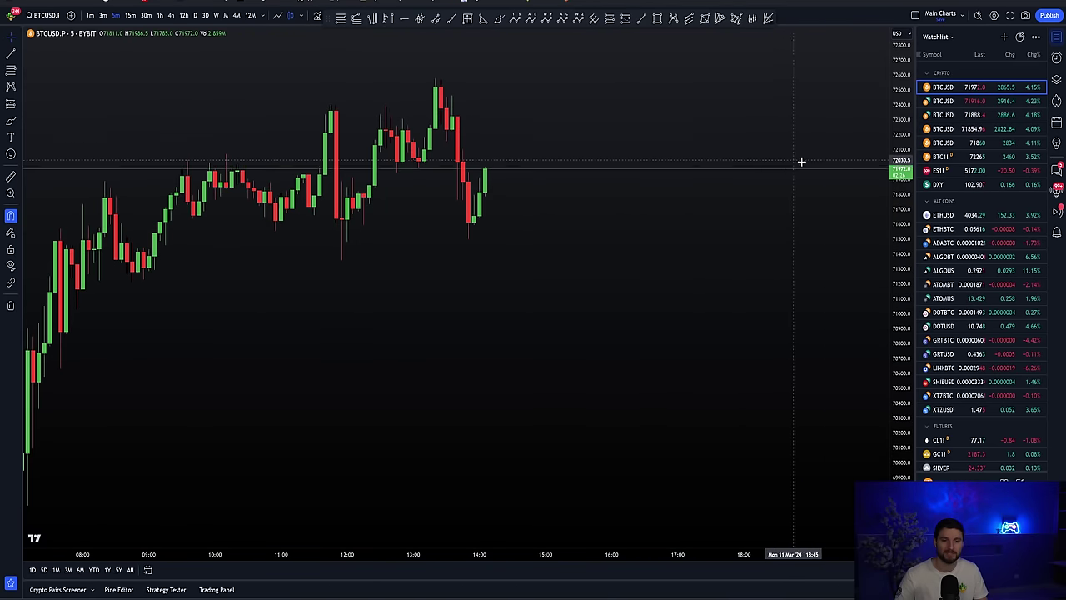
pyautogui.moveTo(847, 219); pyautogui.dragTo(805, 247)
pyautogui.scroll(-3, 805, 247)
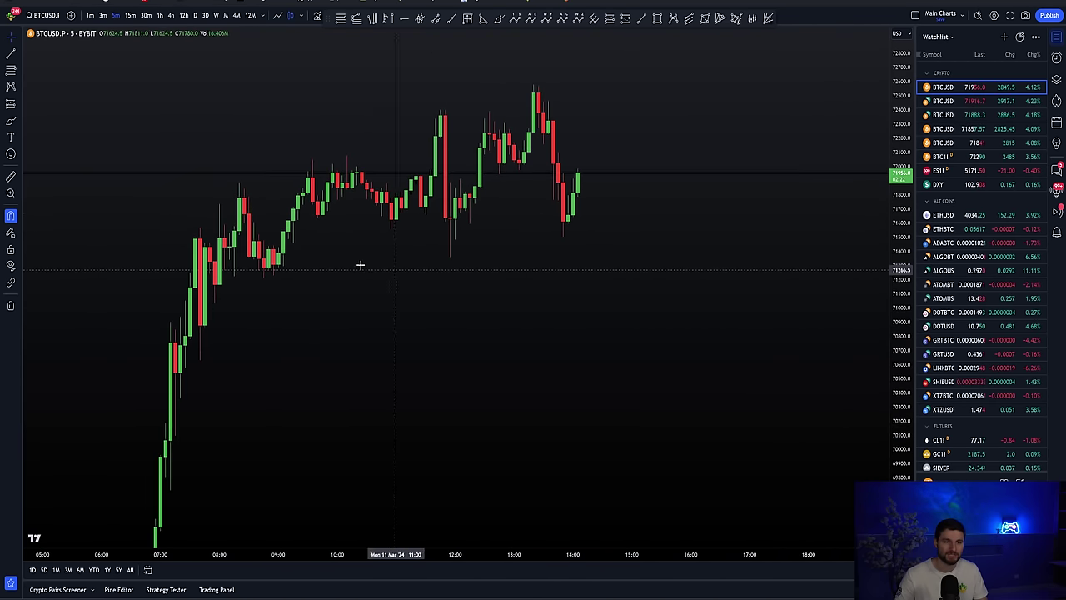
pyautogui.scroll(2, 684, 195)
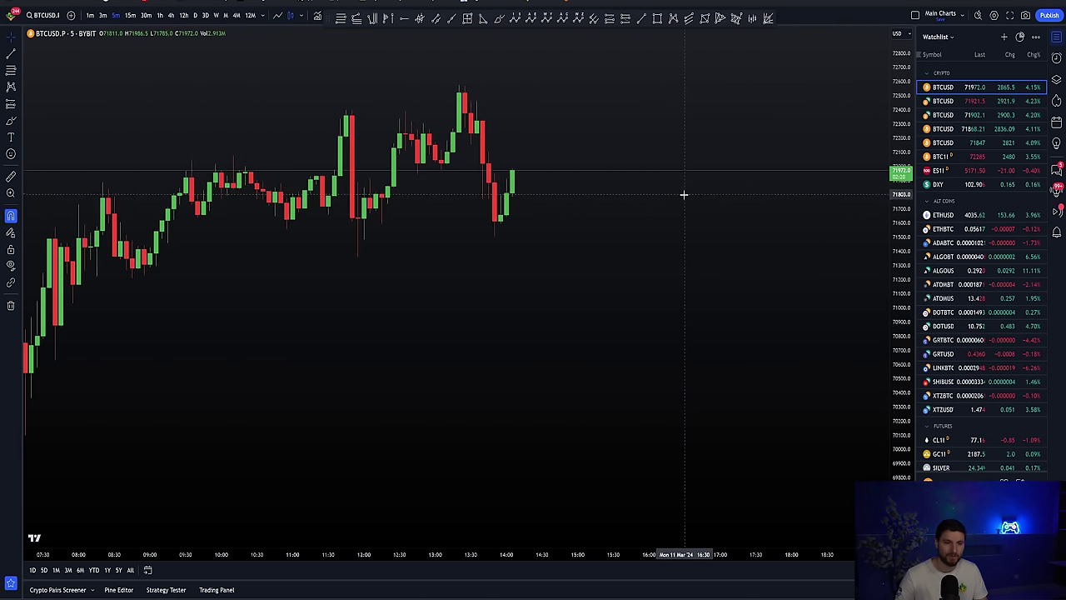
pyautogui.moveTo(683, 195); pyautogui.dragTo(655, 231)
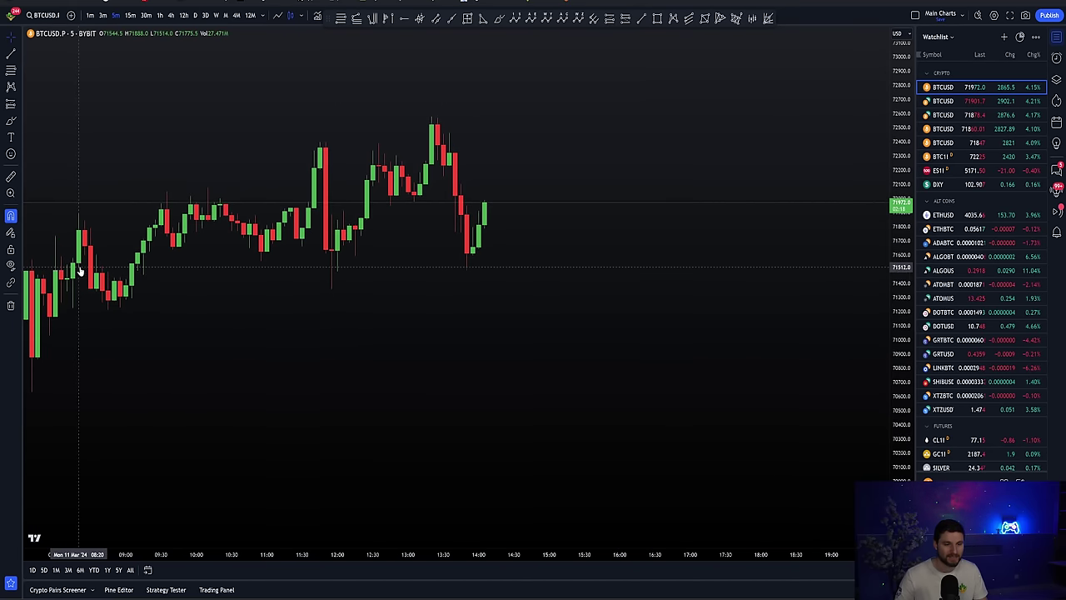
pyautogui.hscroll(3, 104, 291)
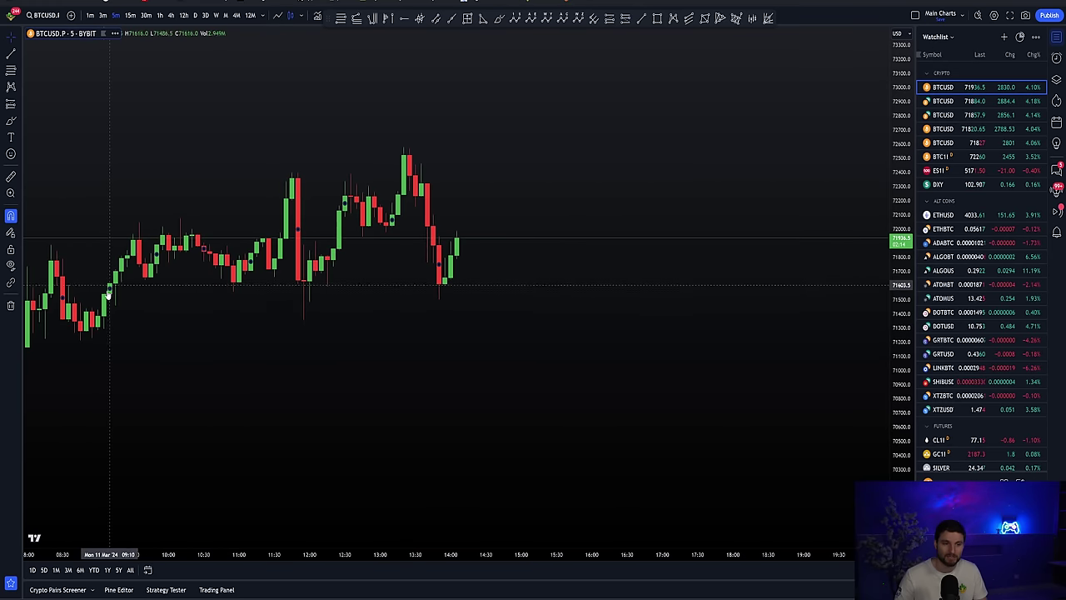
pyautogui.moveTo(79, 340); pyautogui.dragTo(70, 349)
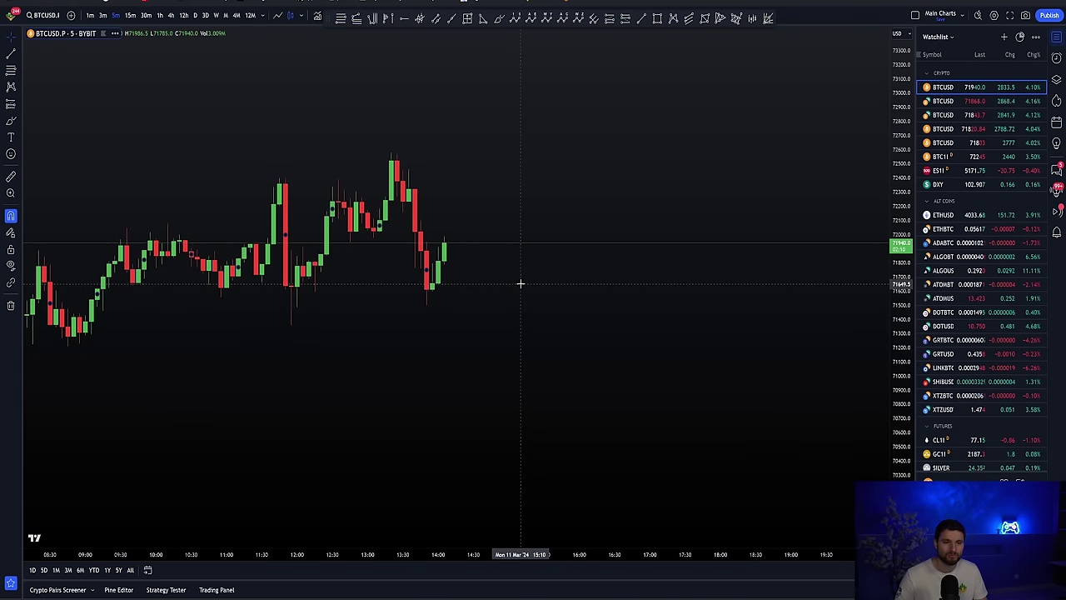
# Draw a horizontal parallel channel with a midline from the 71,208.5 low to the 72,578 high.
pyautogui.click(436, 19)
pyautogui.click(69, 350)
pyautogui.click(263, 348)
pyautogui.click(392, 153)
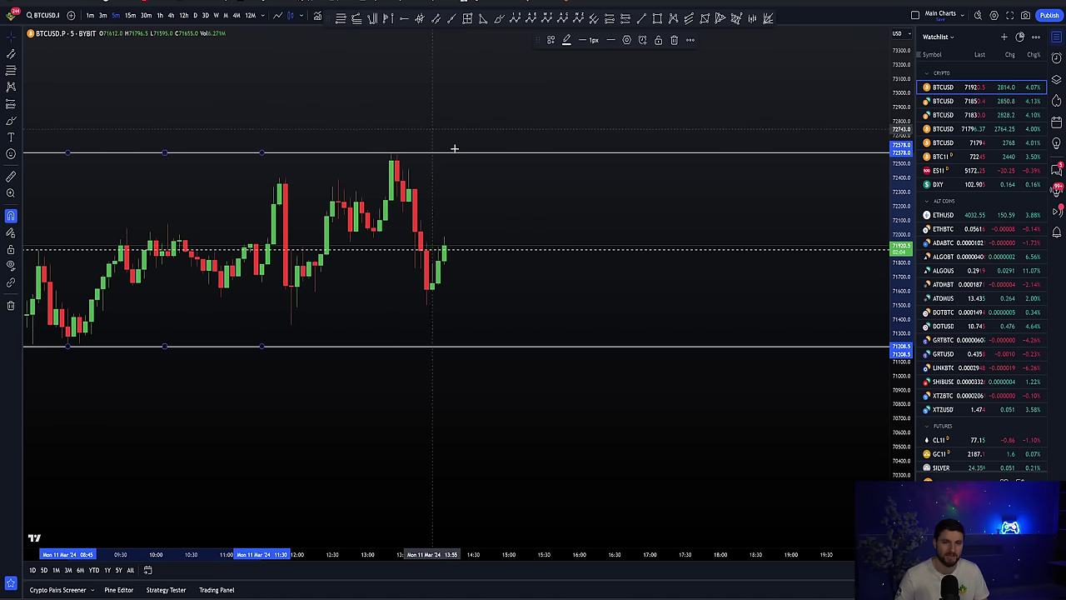
pyautogui.click(524, 197)
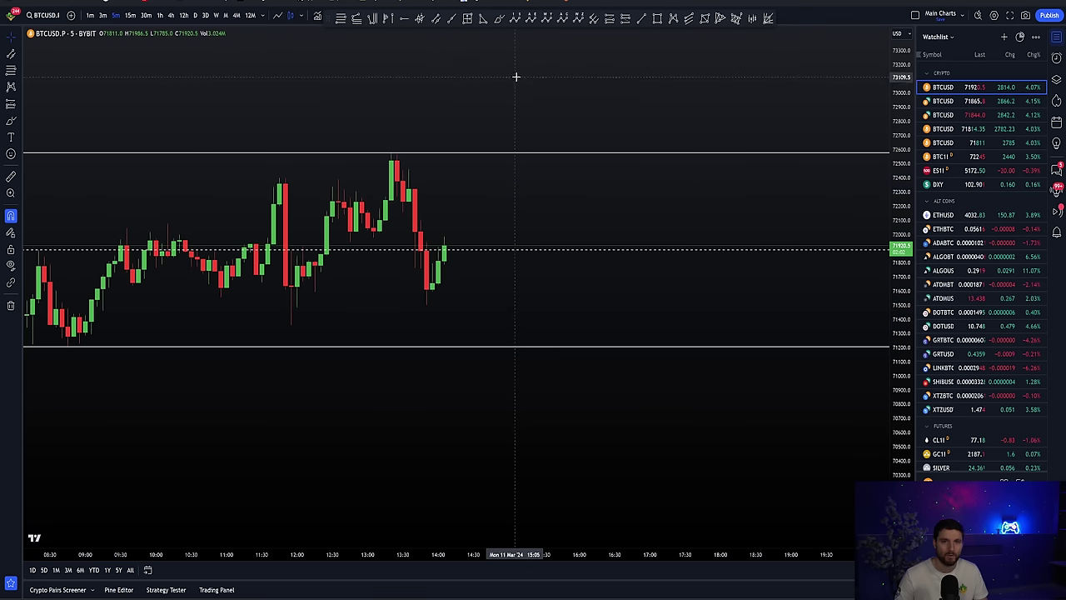
# Circle the earlier candle highs along the channel's midline with the Brush and mark the latest candles at that level.
pyautogui.hotkey('alt', 'b')
pyautogui.moveTo(37, 256)
pyautogui.mouseDown()
pyautogui.moveTo(208, 264)
pyautogui.moveTo(270, 250)
pyautogui.moveTo(50, 246)
pyautogui.moveTo(109, 268)
pyautogui.mouseUp()
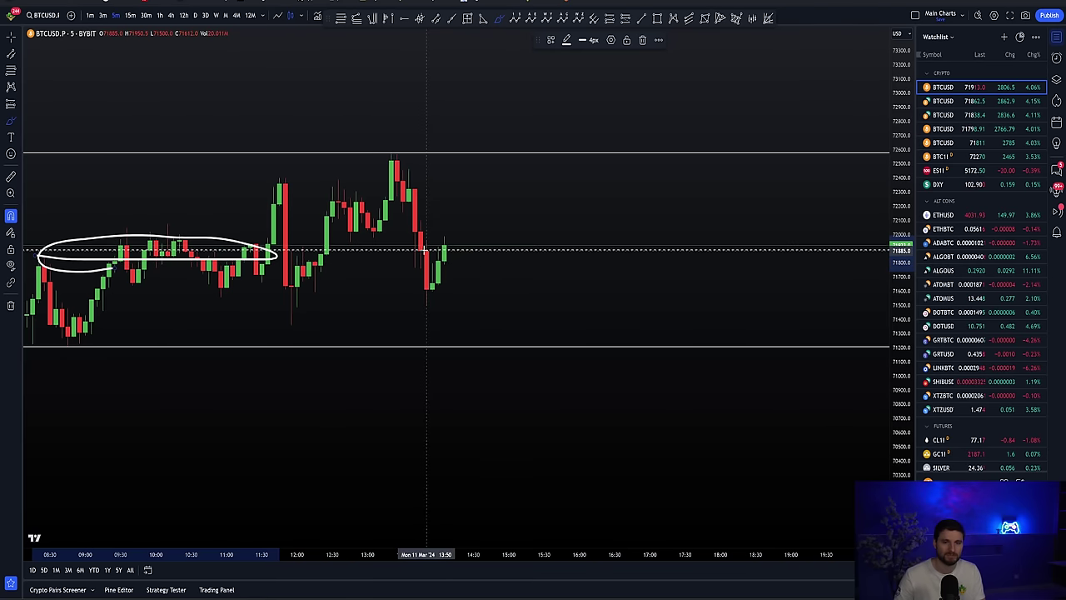
pyautogui.moveTo(426, 251)
pyautogui.mouseDown()
pyautogui.moveTo(454, 240)
pyautogui.moveTo(424, 250)
pyautogui.mouseUp()
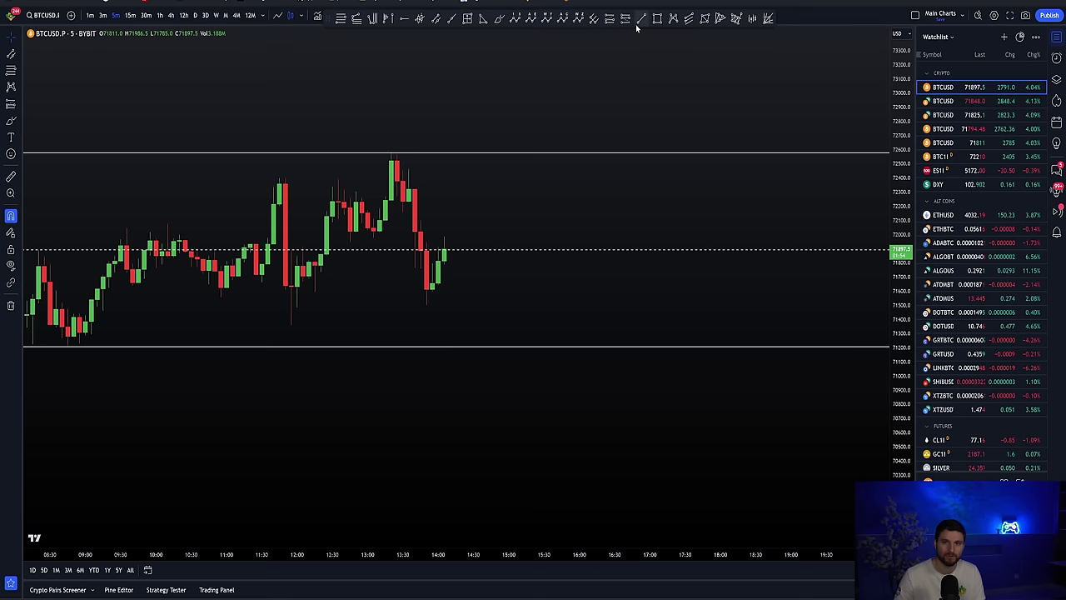
# Draw two rising trend lines, one under the lows from 71,208.5 and one over the highs from 71,888 to 72,801.5.
pyautogui.click(640, 19)
pyautogui.click(70, 345)
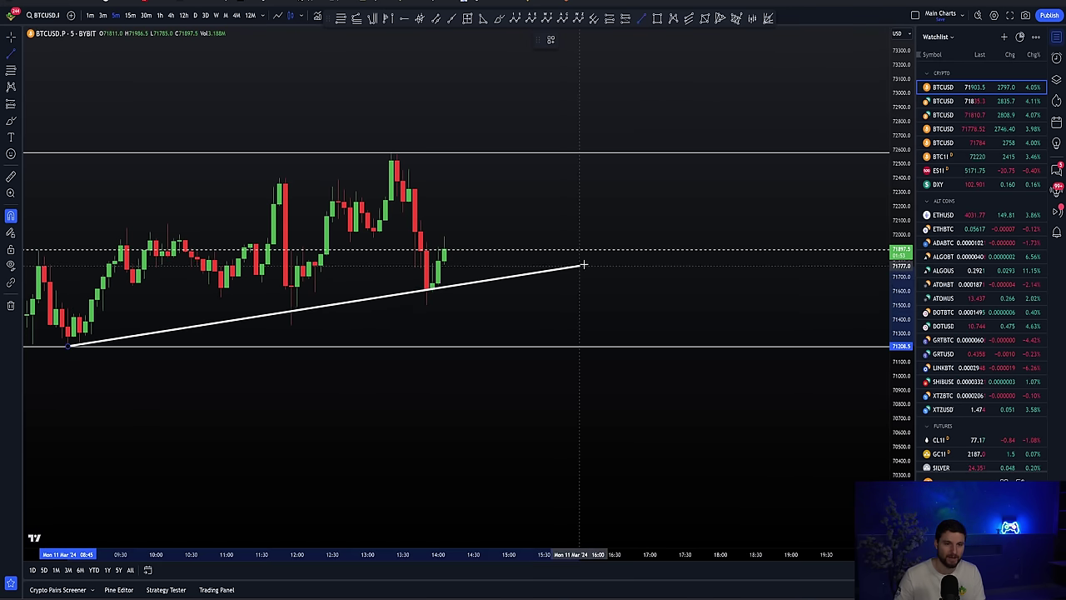
pyautogui.click(626, 283)
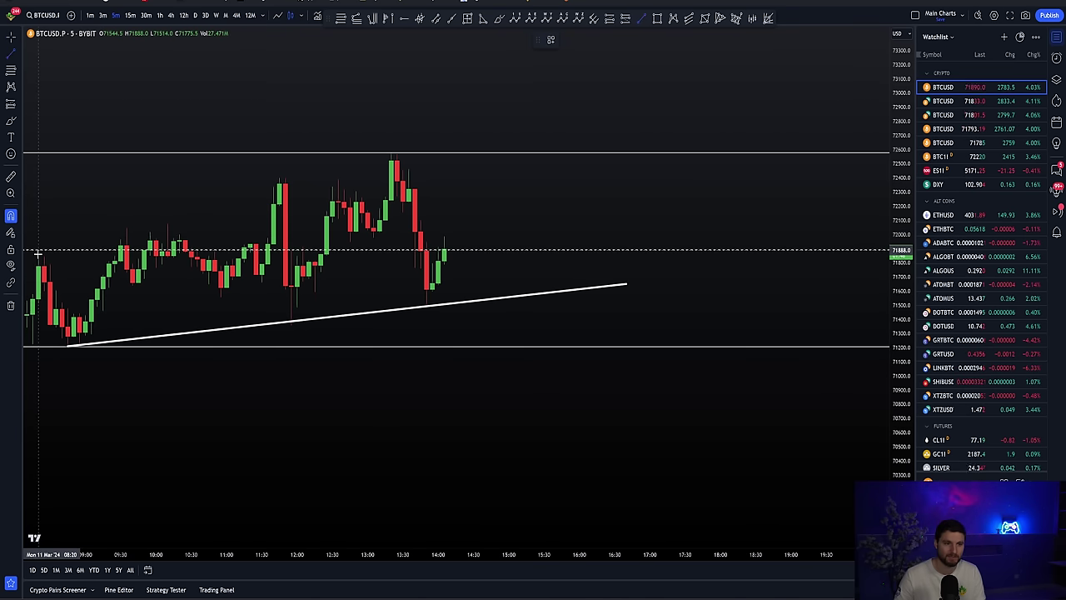
pyautogui.click(38, 253)
pyautogui.click(513, 122)
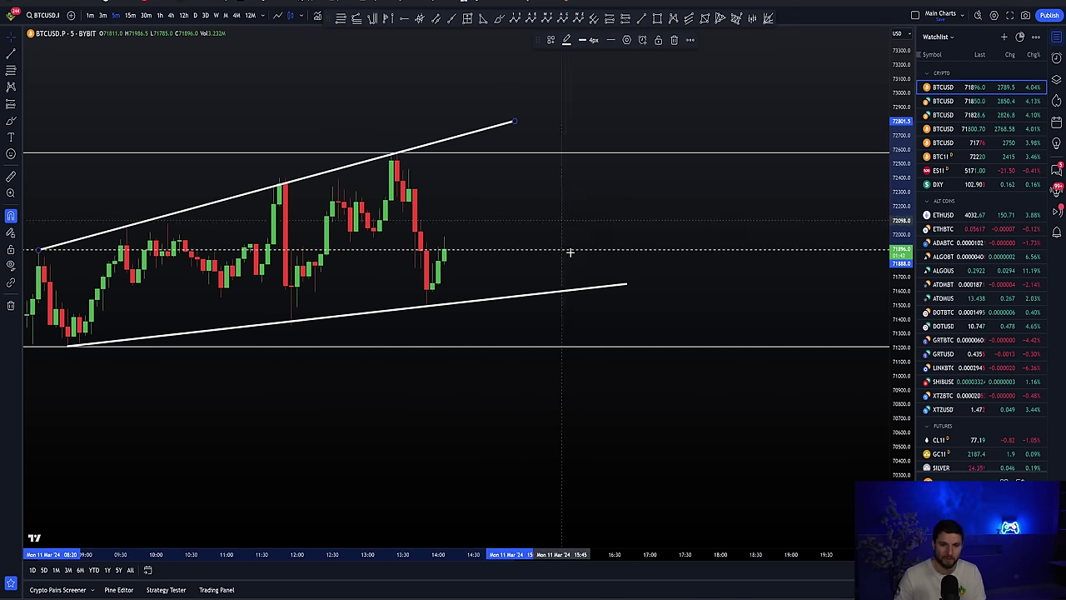
# Delete the rising trend lines drawn under the lows and over the highs of the range.
pyautogui.press('Escape')
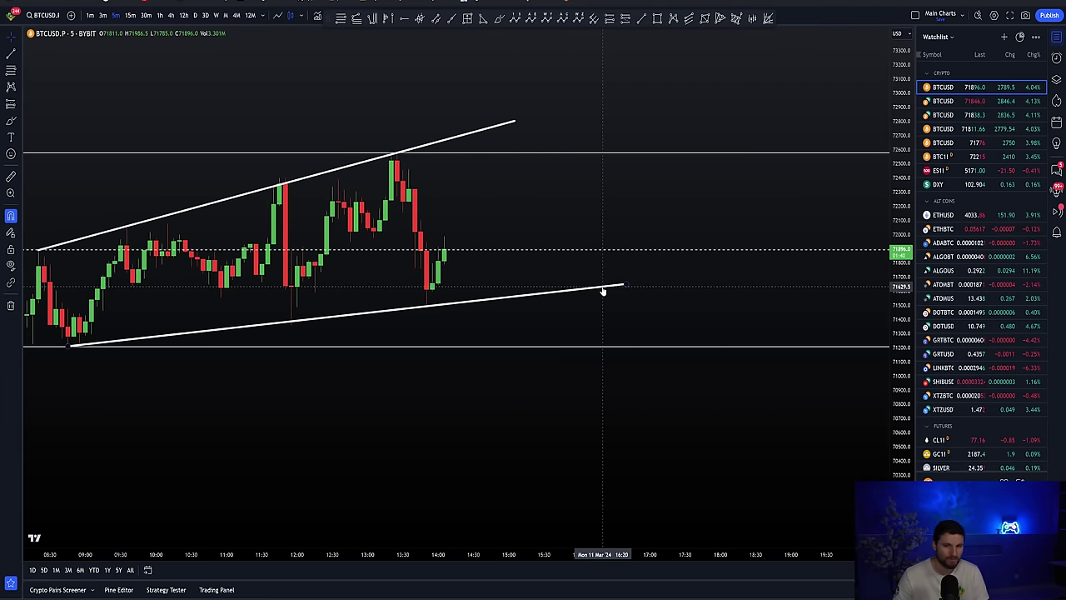
pyautogui.click(603, 289)
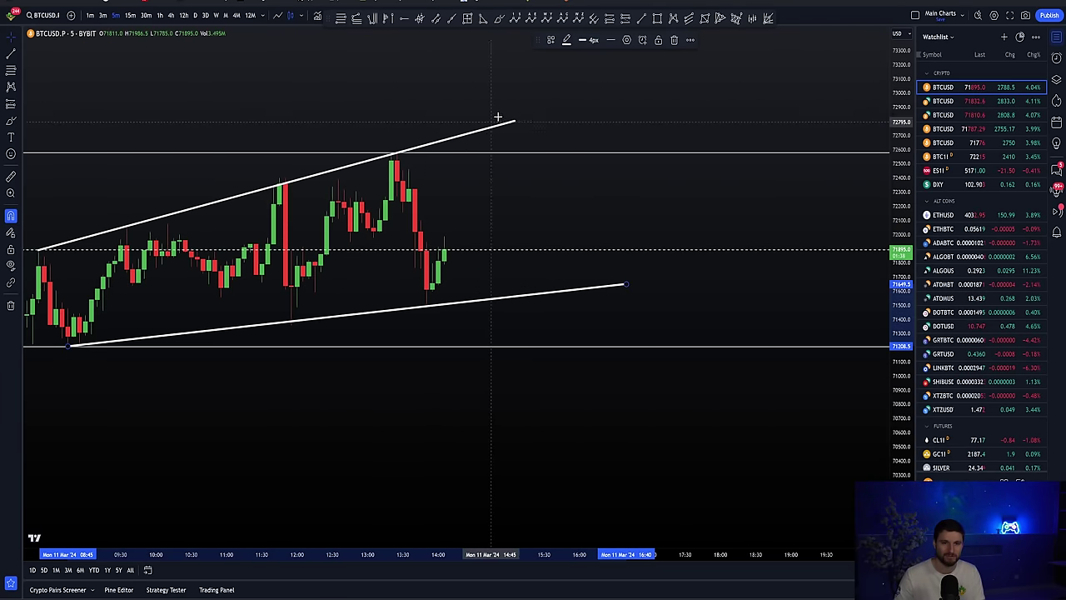
pyautogui.press('Delete')
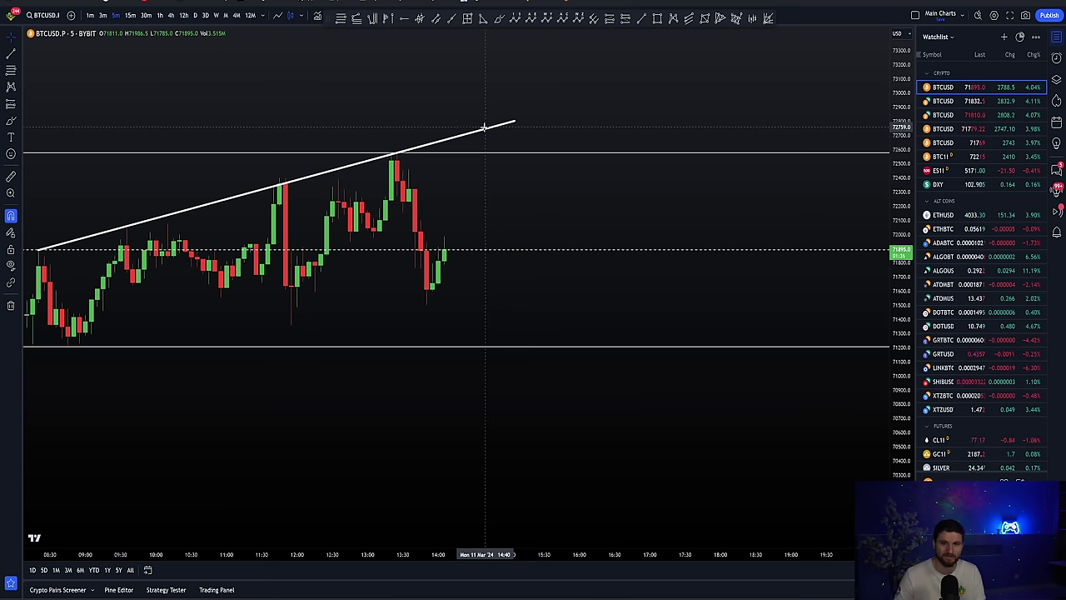
pyautogui.click(487, 131)
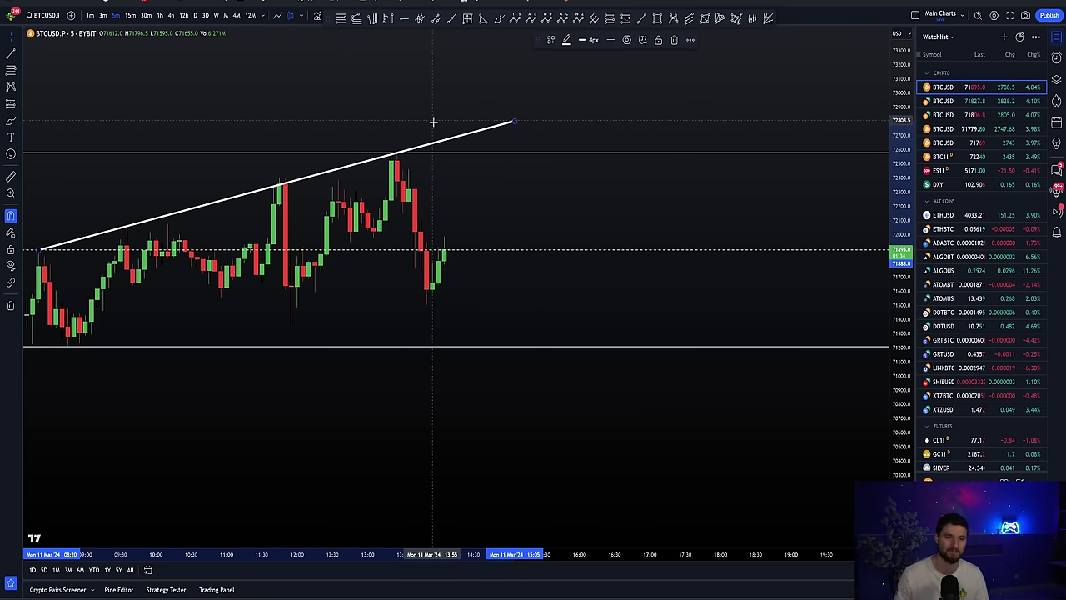
pyautogui.press('Delete')
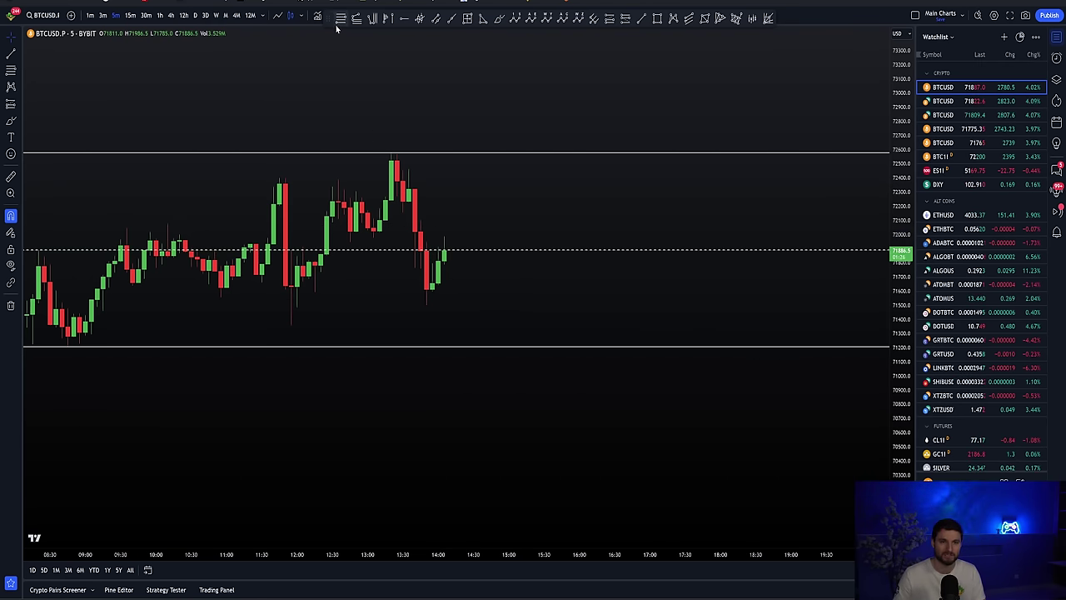
# Move the floating drawing toolbar off the header and switch the chart to the first favourite indicator template.
pyautogui.moveTo(328, 19); pyautogui.dragTo(329, 48)
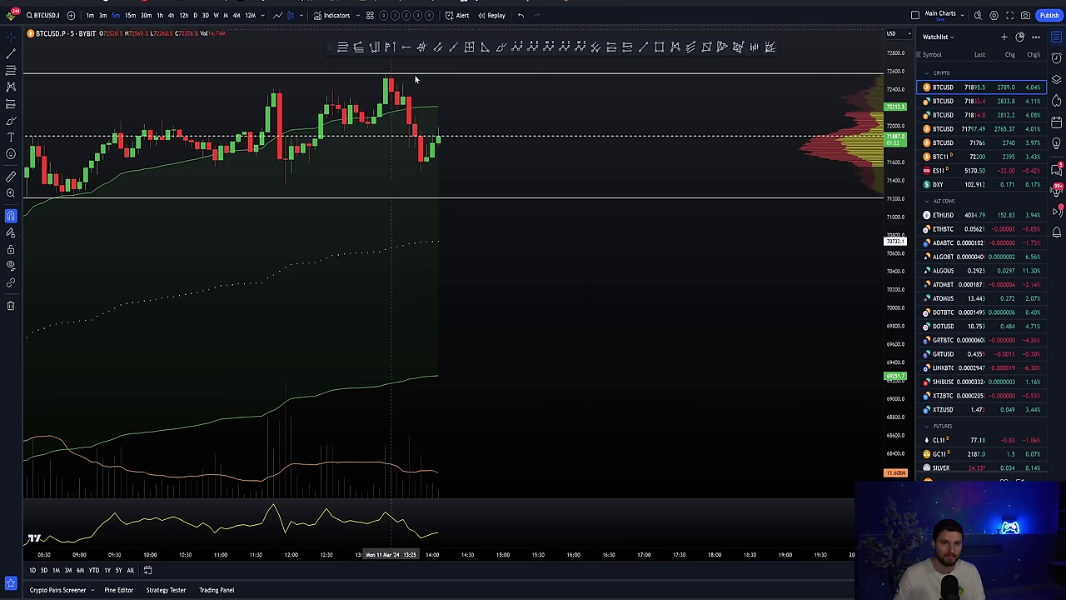
pyautogui.scroll(-3, 442, 259)
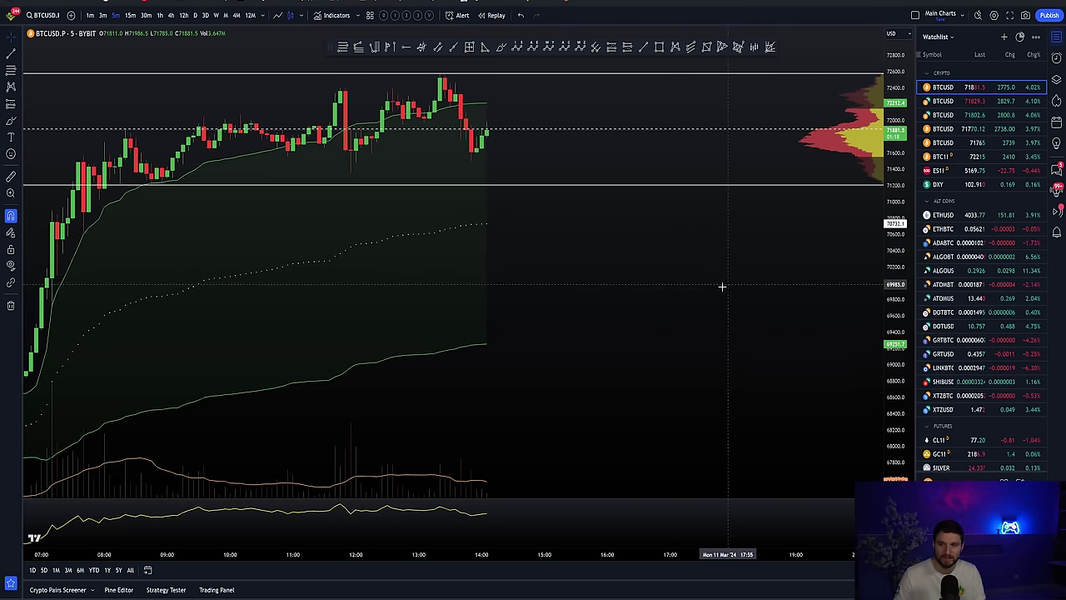
pyautogui.click(385, 15)
pyautogui.scroll(2, 557, 319)
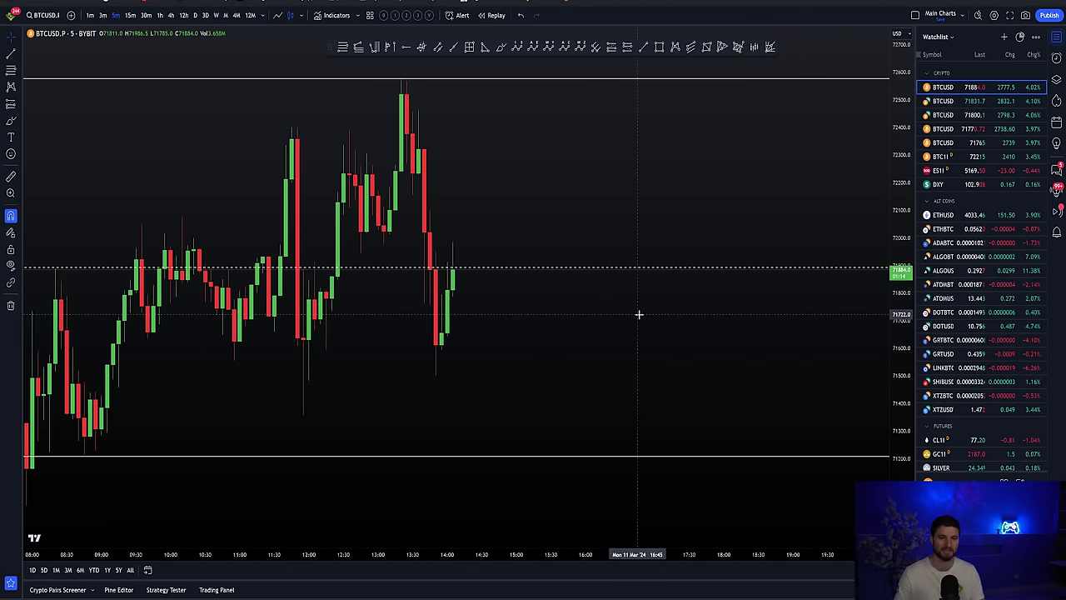
# Circle the candles around the channel's dashed midline with the Brush, from about 09:00 to just after 14:00.
pyautogui.scroll(-3, 685, 364)
pyautogui.scroll(2, 631, 364)
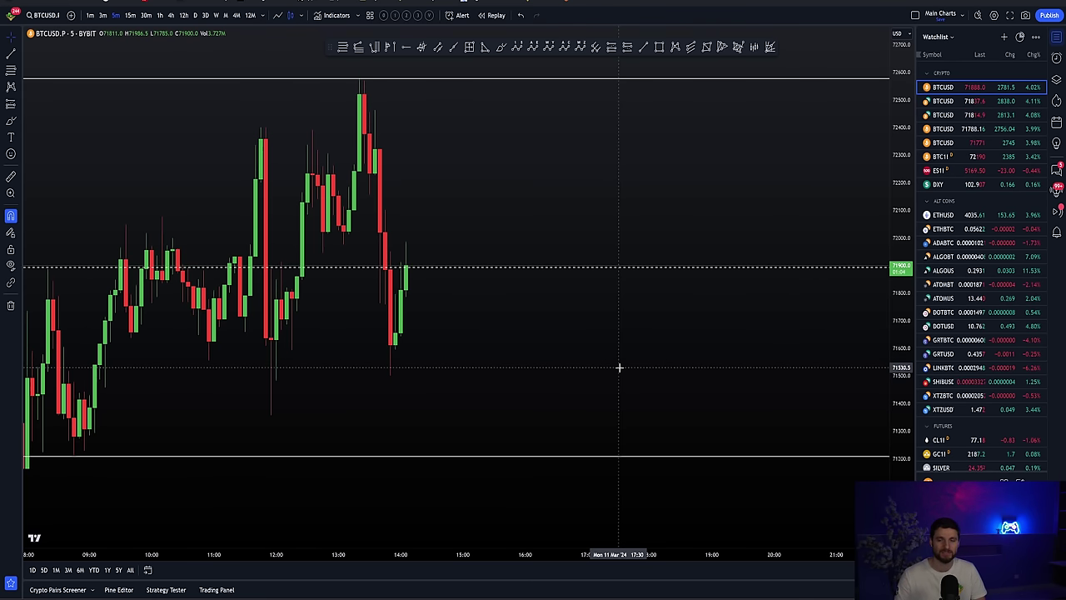
pyautogui.scroll(-2, 696, 248)
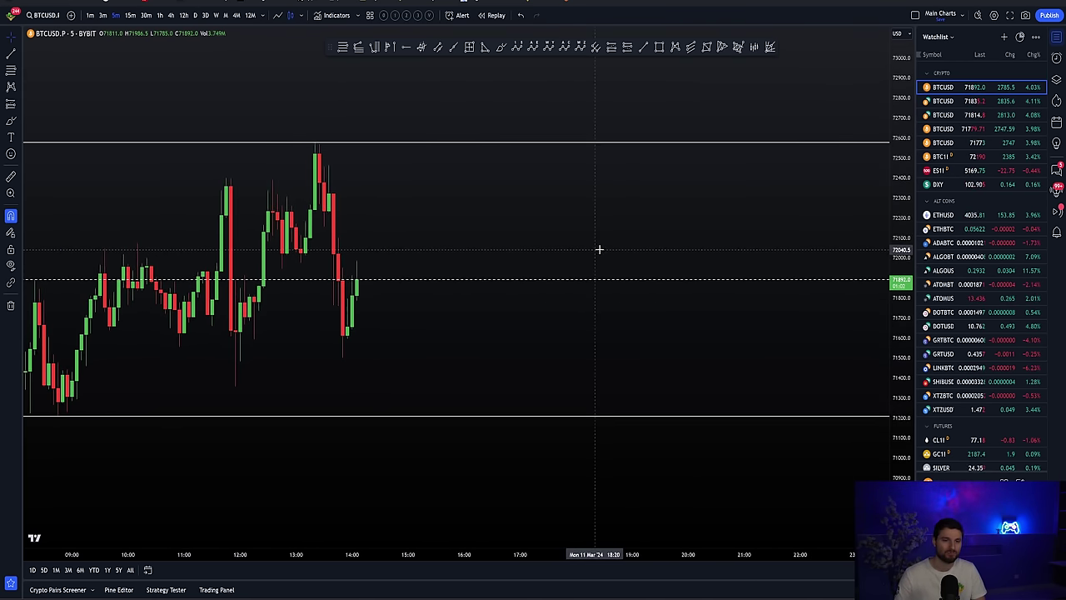
pyautogui.moveTo(578, 222); pyautogui.dragTo(657, 202)
pyautogui.scroll(2, 502, 86)
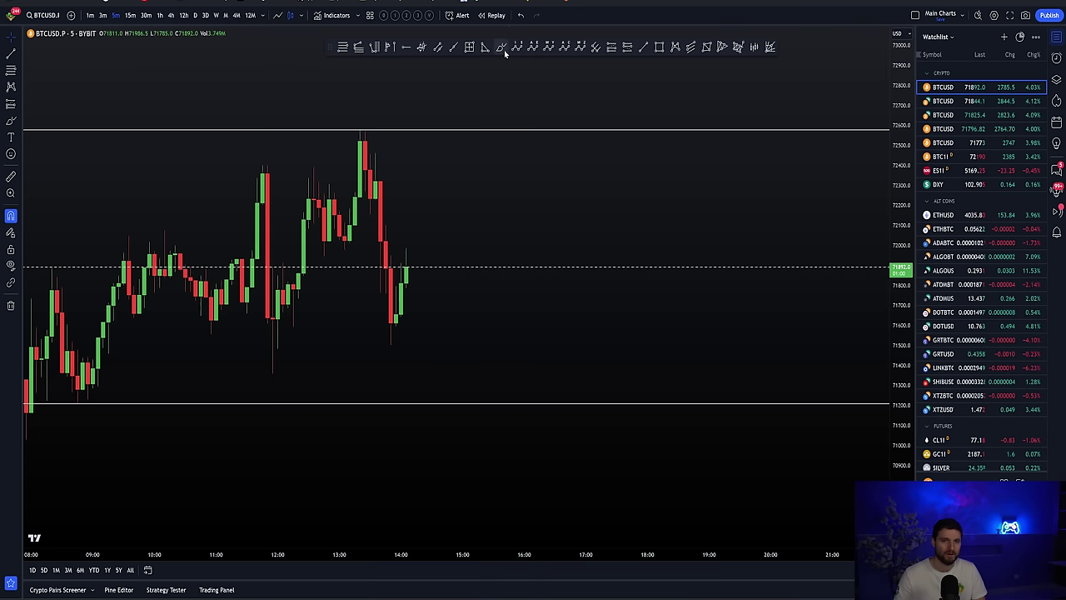
pyautogui.click(501, 46)
pyautogui.moveTo(94, 232)
pyautogui.mouseDown()
pyautogui.moveTo(245, 228)
pyautogui.moveTo(442, 248)
pyautogui.moveTo(249, 283)
pyautogui.moveTo(93, 260)
pyautogui.moveTo(142, 234)
pyautogui.mouseUp()
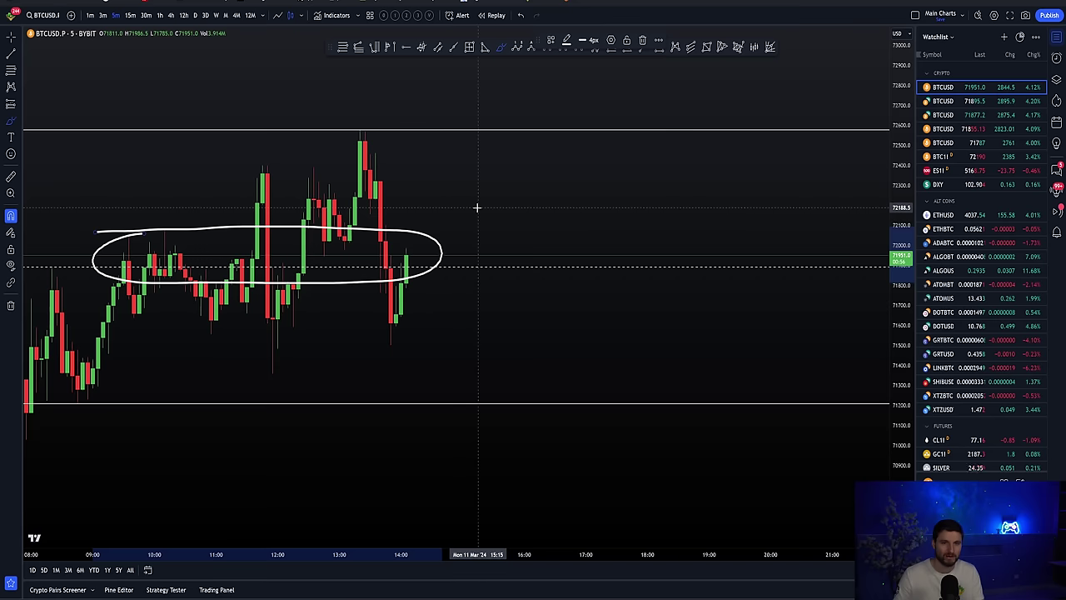
# Draw a fixed range volume profile between the 07:35 and 14:05 candles.
pyautogui.scroll(-1, 433, 142)
pyautogui.click(389, 46)
pyautogui.click(454, 205)
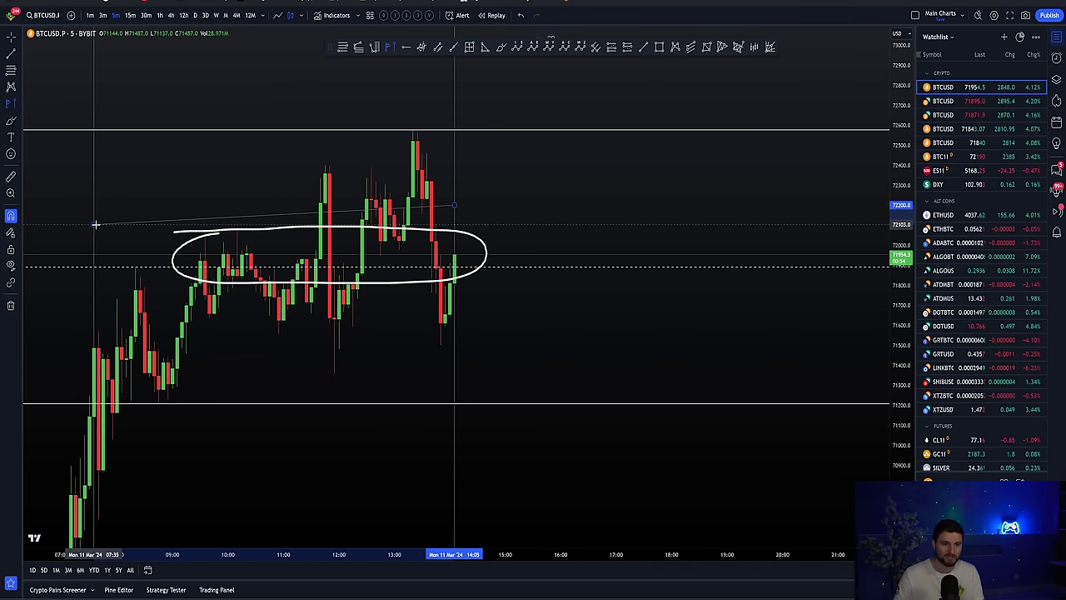
pyautogui.click(96, 224)
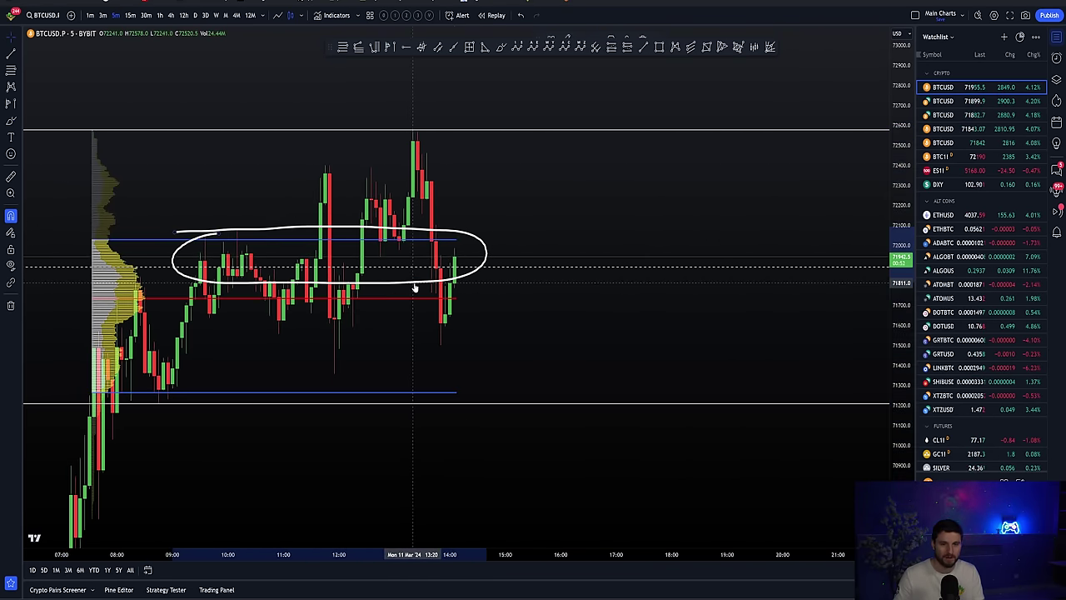
# Shift the brush circle down onto the profile's red line, then delete the circle and the volume profile.
pyautogui.moveTo(414, 287); pyautogui.dragTo(409, 320)
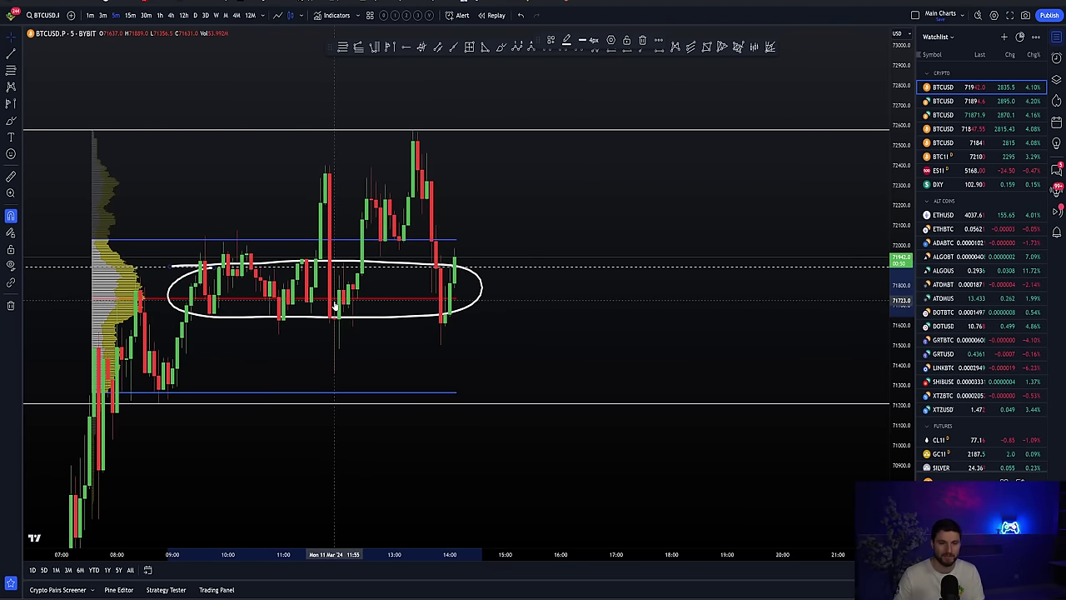
pyautogui.press('Delete')
pyautogui.scroll(1, 516, 309)
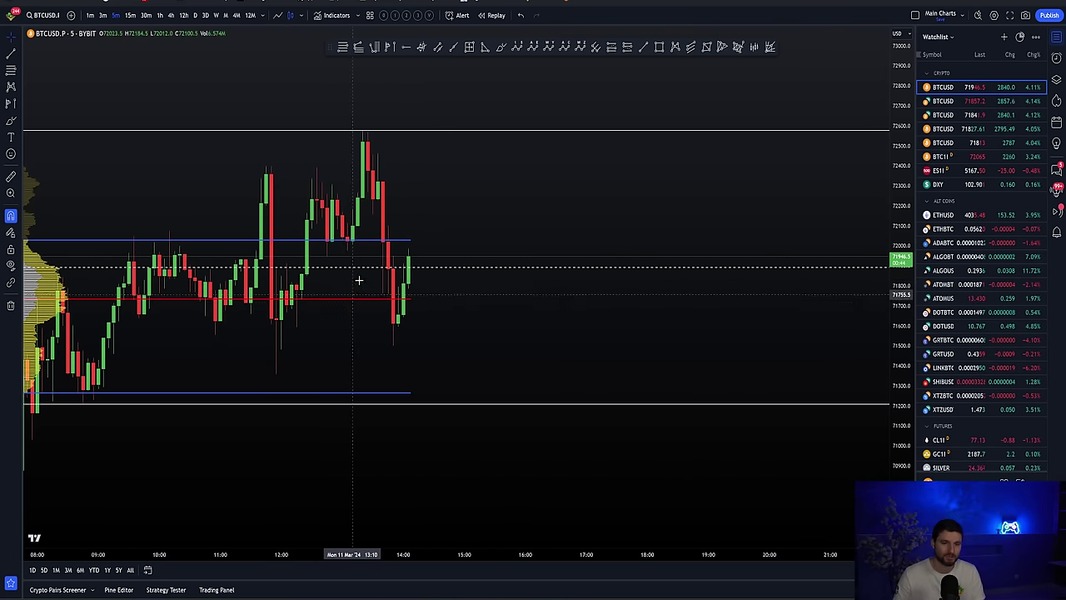
pyautogui.click(369, 242)
pyautogui.press('Delete')
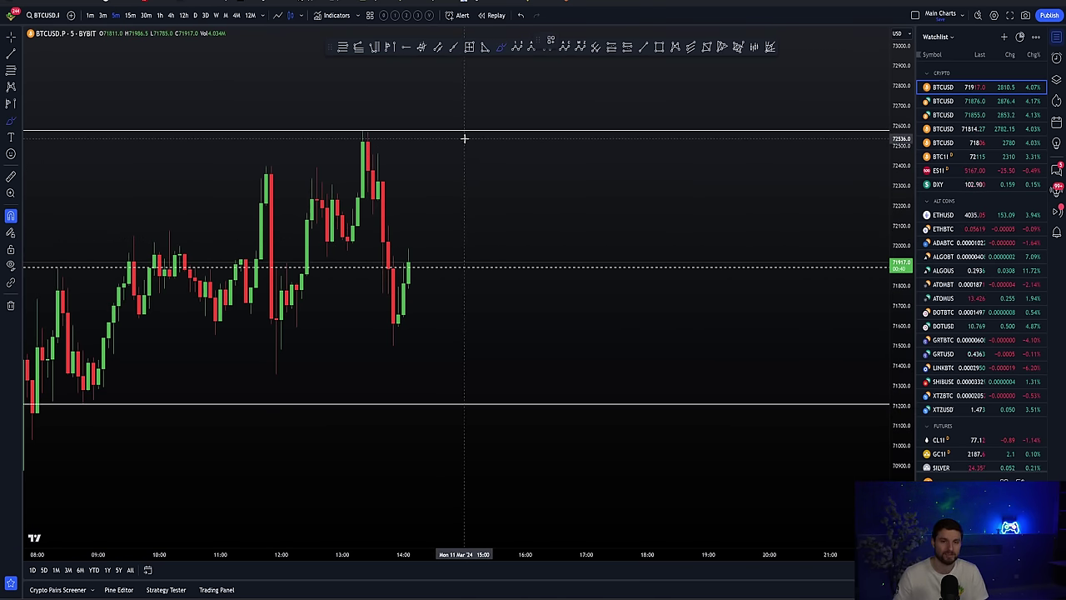
# Draw a small Brush circle at the channel's edge, move it along the lower line to the latest candles, and delete it.
pyautogui.moveTo(464, 138)
pyautogui.mouseDown()
pyautogui.moveTo(505, 125)
pyautogui.moveTo(465, 114)
pyautogui.moveTo(459, 129)
pyautogui.moveTo(473, 140)
pyautogui.moveTo(523, 372)
pyautogui.moveTo(491, 421)
pyautogui.moveTo(420, 310)
pyautogui.moveTo(443, 302)
pyautogui.moveTo(444, 272)
pyautogui.moveTo(426, 274)
pyautogui.moveTo(437, 283)
pyautogui.moveTo(297, 269)
pyautogui.moveTo(404, 300)
pyautogui.moveTo(154, 279)
pyautogui.moveTo(351, 296)
pyautogui.moveTo(383, 262)
pyautogui.moveTo(449, 276)
pyautogui.moveTo(256, 269)
pyautogui.moveTo(206, 282)
pyautogui.moveTo(496, 280)
pyautogui.moveTo(160, 281)
pyautogui.moveTo(436, 300)
pyautogui.moveTo(495, 387)
pyautogui.moveTo(482, 411)
pyautogui.mouseUp()
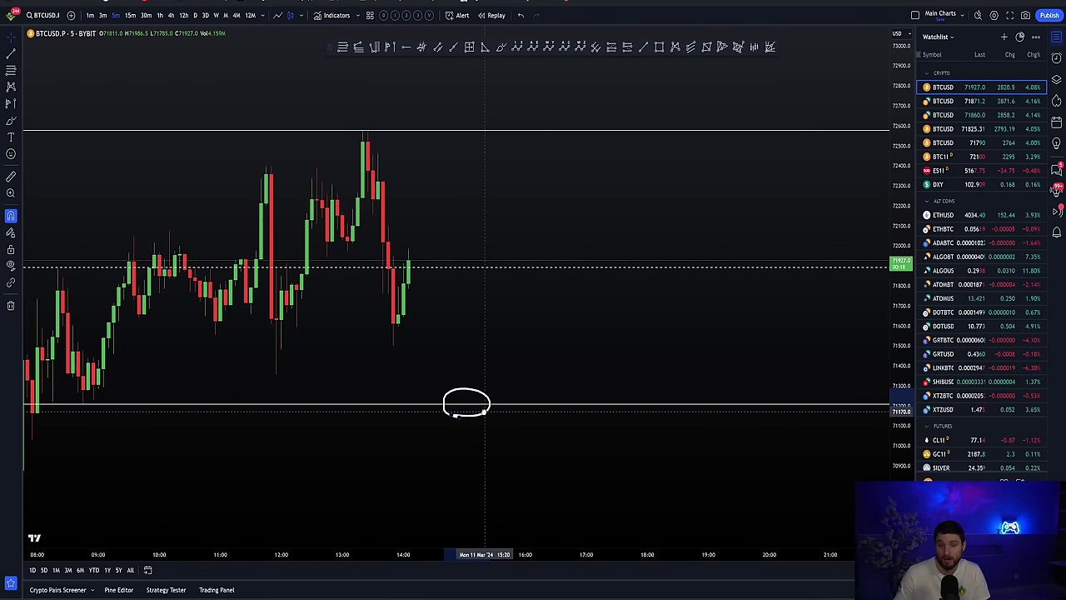
pyautogui.moveTo(485, 410)
pyautogui.mouseDown()
pyautogui.moveTo(524, 181)
pyautogui.moveTo(515, 136)
pyautogui.moveTo(538, 315)
pyautogui.moveTo(536, 412)
pyautogui.mouseUp()
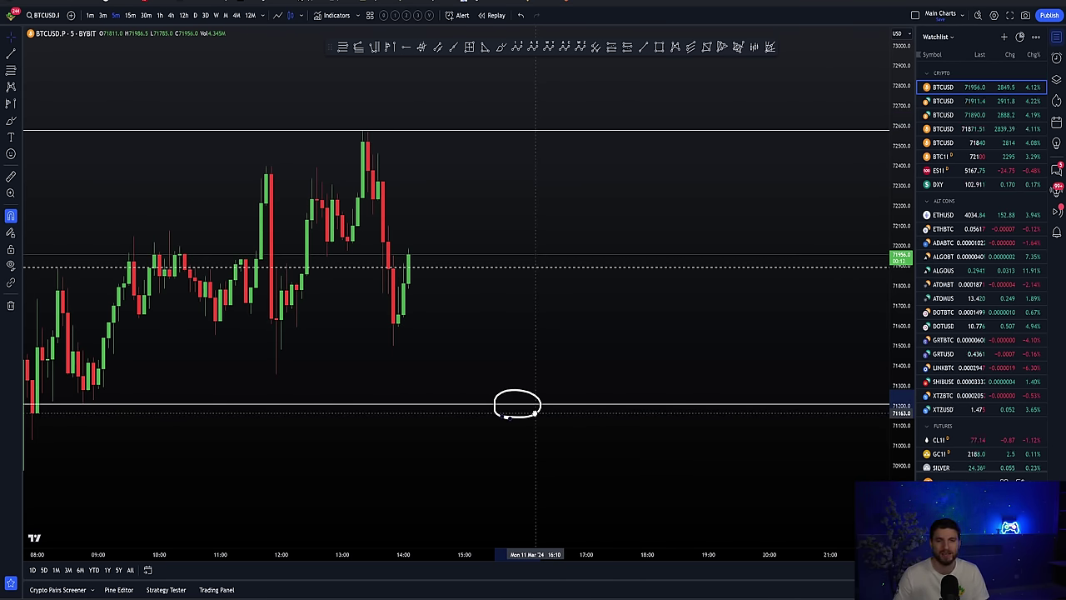
pyautogui.moveTo(535, 412)
pyautogui.mouseDown()
pyautogui.moveTo(499, 343)
pyautogui.moveTo(407, 291)
pyautogui.moveTo(218, 277)
pyautogui.moveTo(399, 291)
pyautogui.moveTo(295, 288)
pyautogui.moveTo(404, 287)
pyautogui.moveTo(421, 273)
pyautogui.mouseUp()
pyautogui.press('Delete')
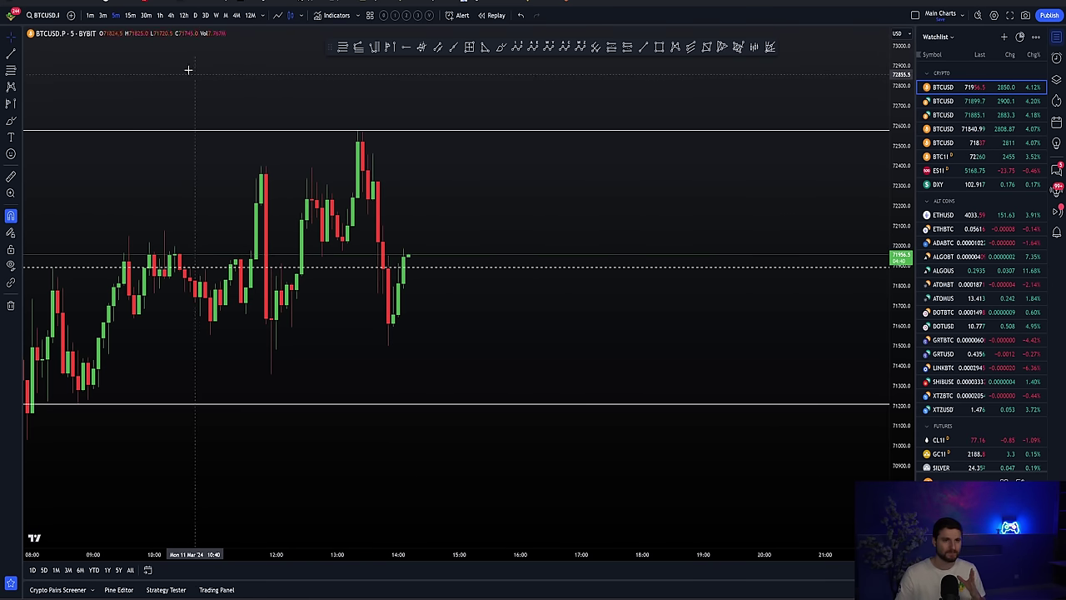
# Switch the BTCUSD chart to the 1-hour timeframe and delete the parallel channel.
pyautogui.click(159, 16)
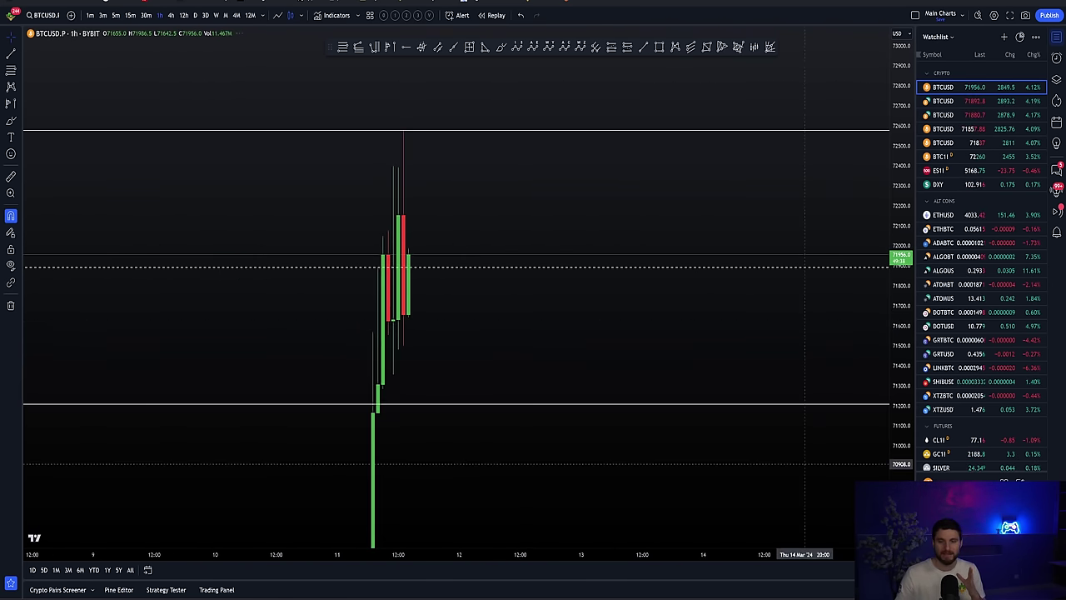
pyautogui.scroll(-3, 683, 343)
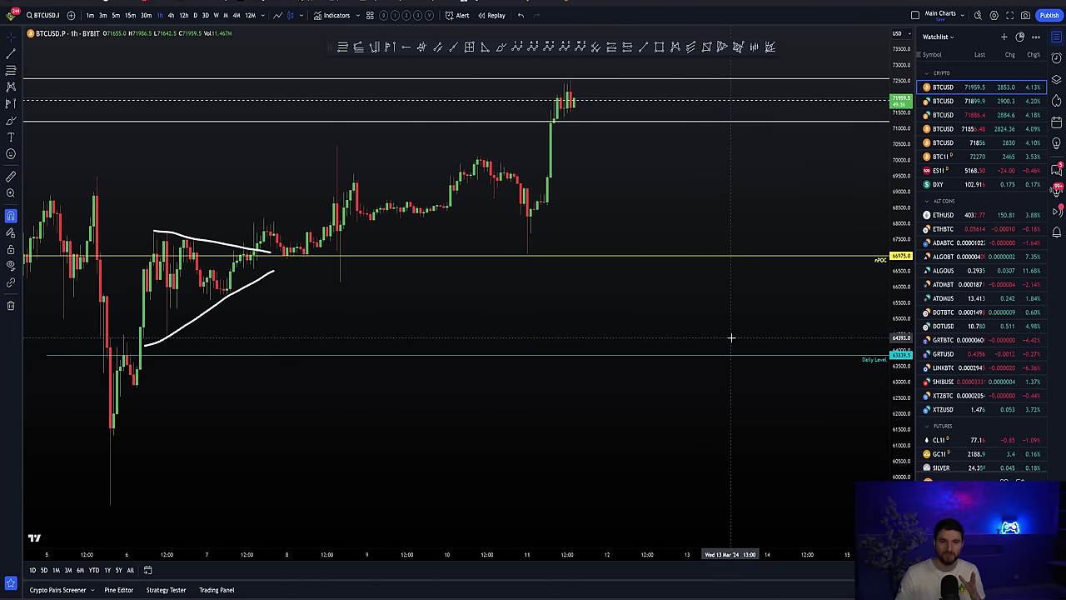
pyautogui.scroll(2, 499, 174)
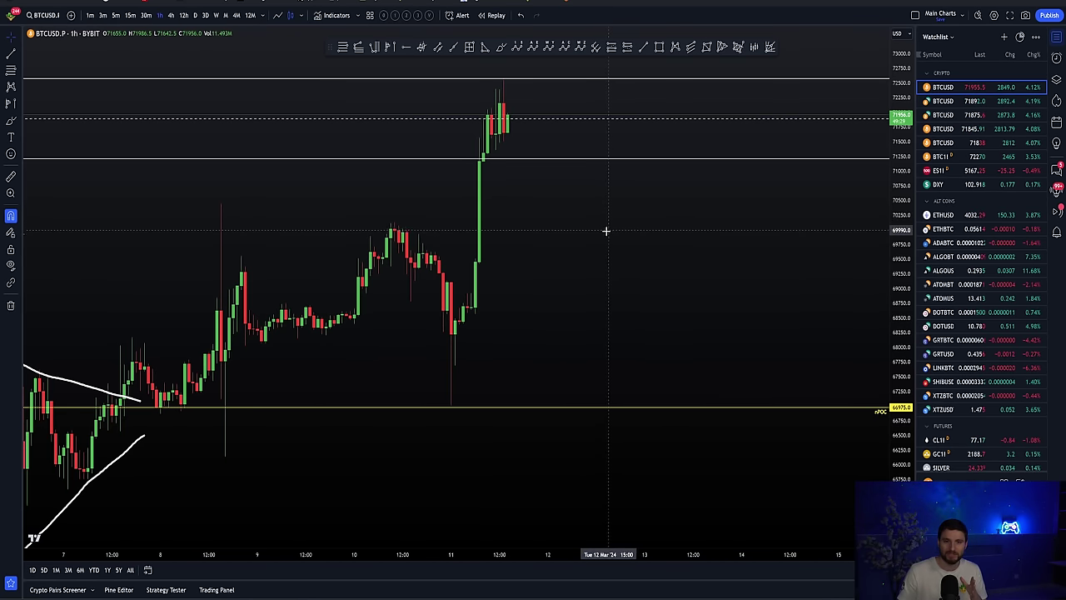
pyautogui.scroll(1, 602, 233)
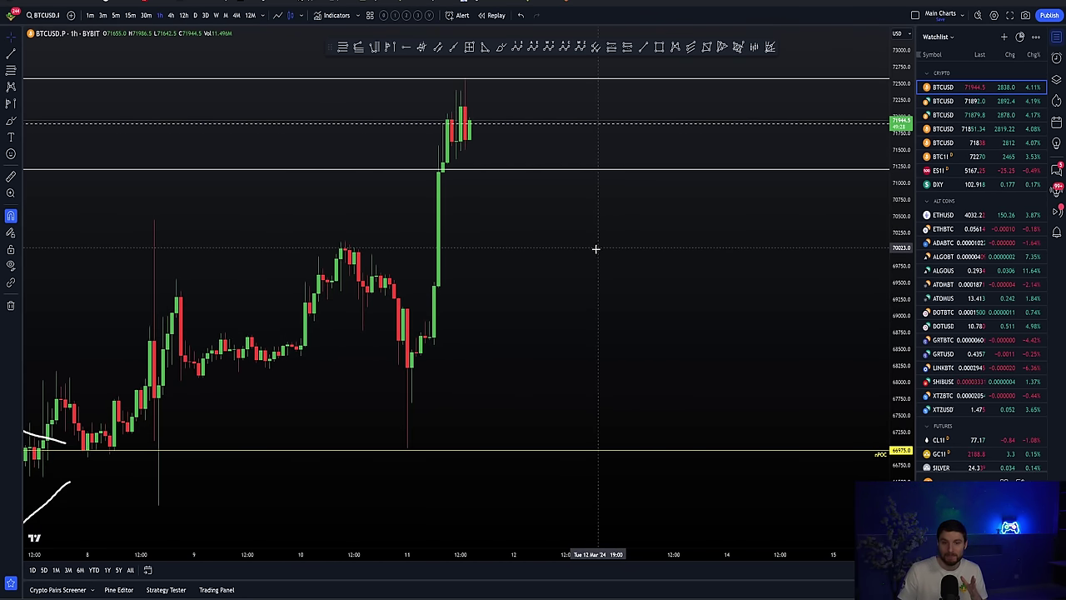
pyautogui.scroll(1, 580, 250)
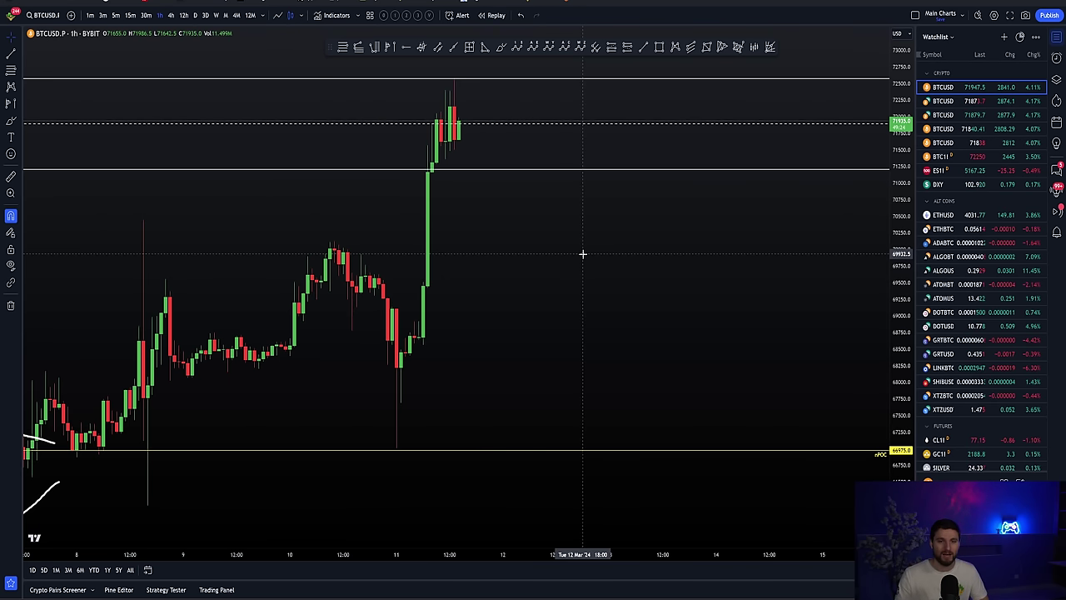
pyautogui.click(500, 151)
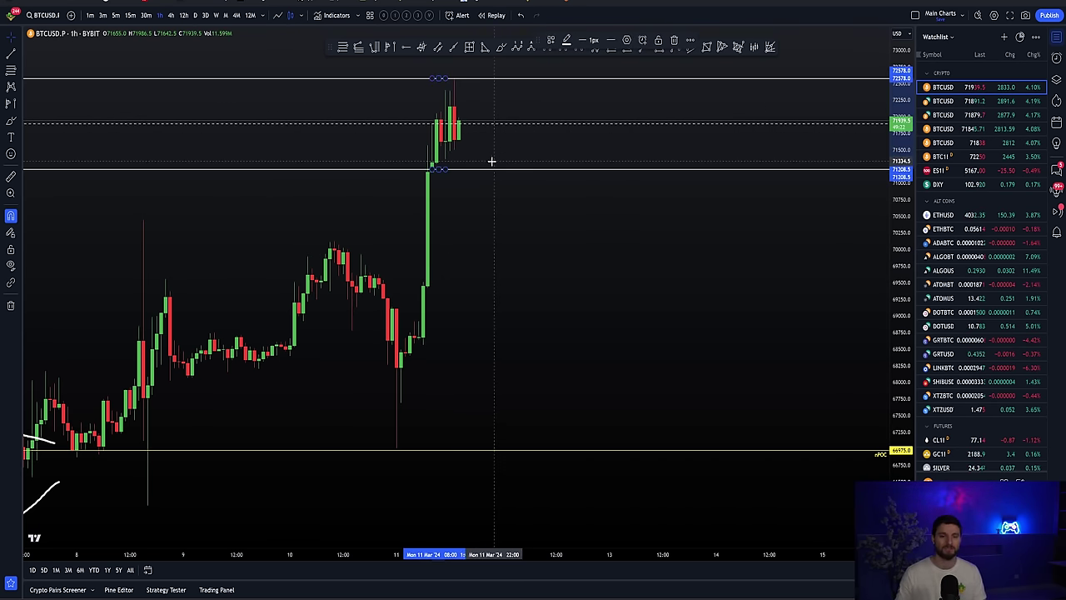
pyautogui.press('Delete')
pyautogui.scroll(-3, 650, 231)
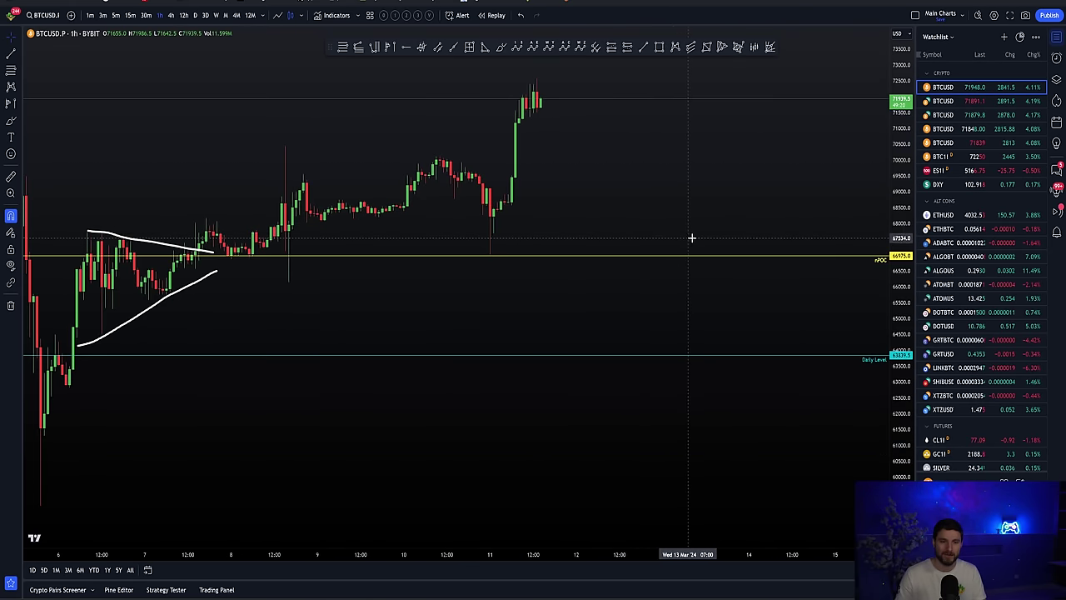
pyautogui.moveTo(695, 236); pyautogui.dragTo(682, 191)
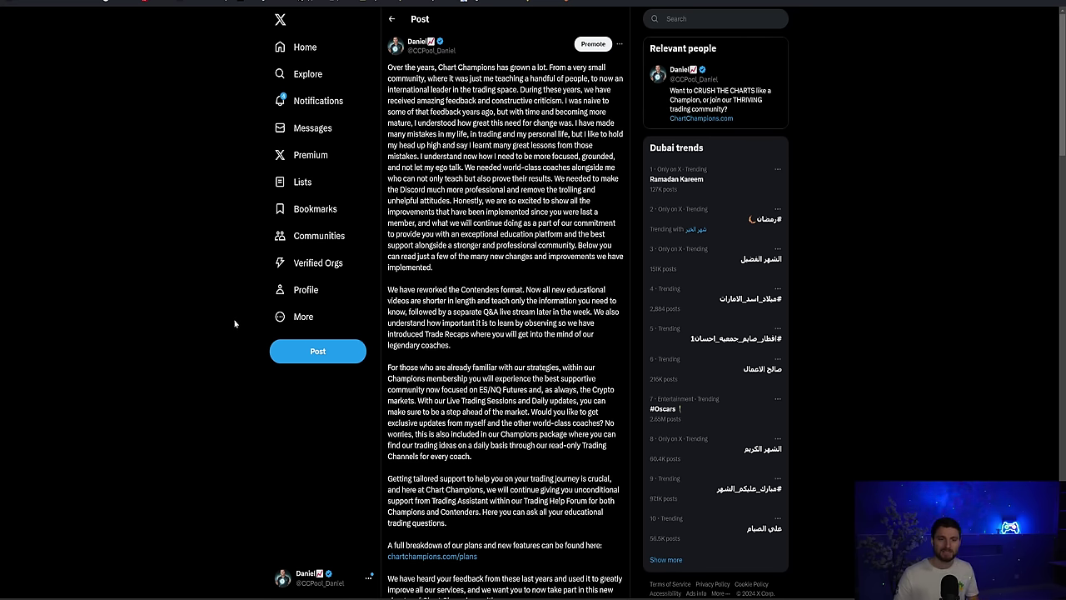
# Read the 7 March Chart Champions post on X, covering the reworked Contenders format, Champions membership and trading support.
pyautogui.scroll(-1, 234, 323)
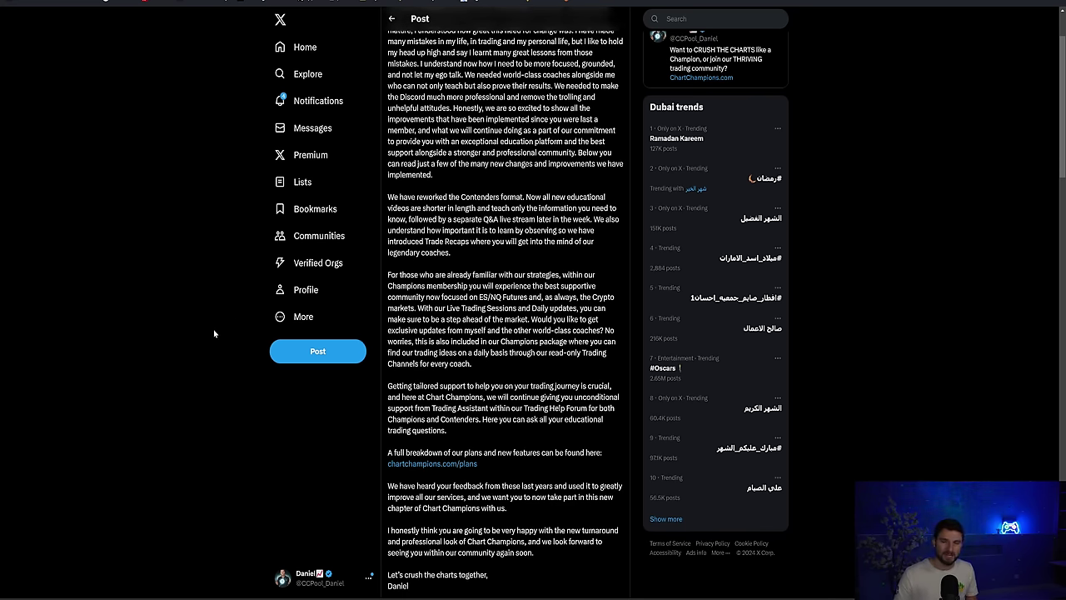
pyautogui.scroll(-1, 166, 314)
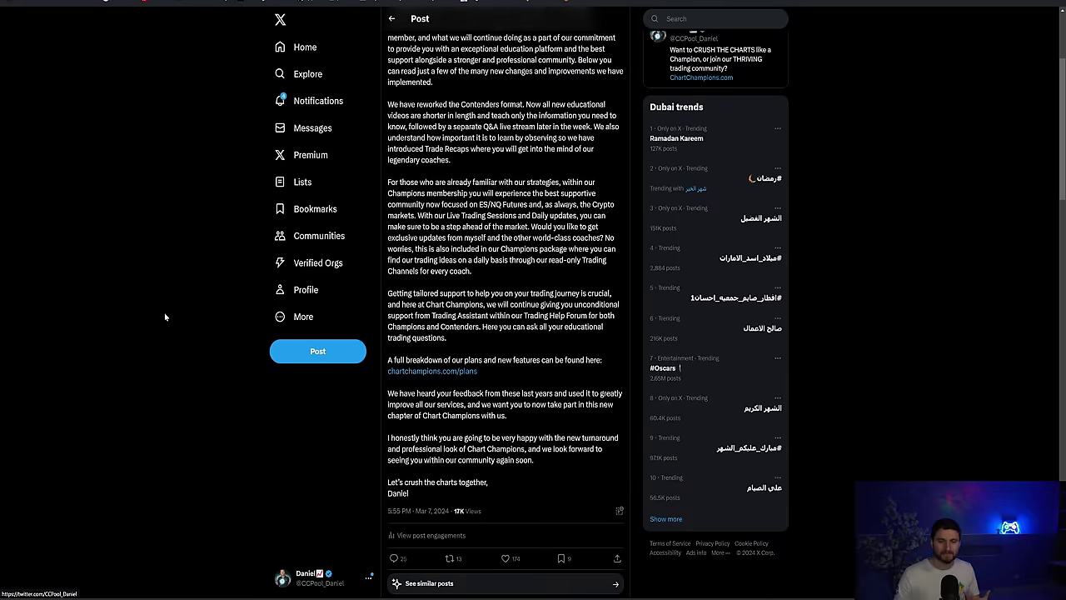
pyautogui.scroll(-2, 165, 312)
pyautogui.scroll(4, 162, 339)
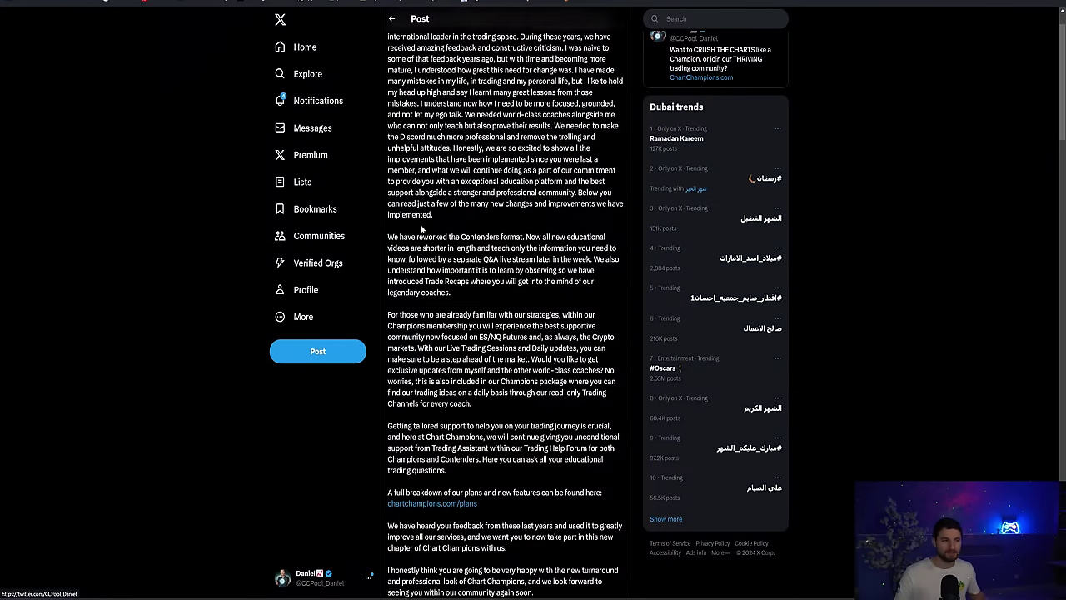
pyautogui.scroll(-1, 421, 229)
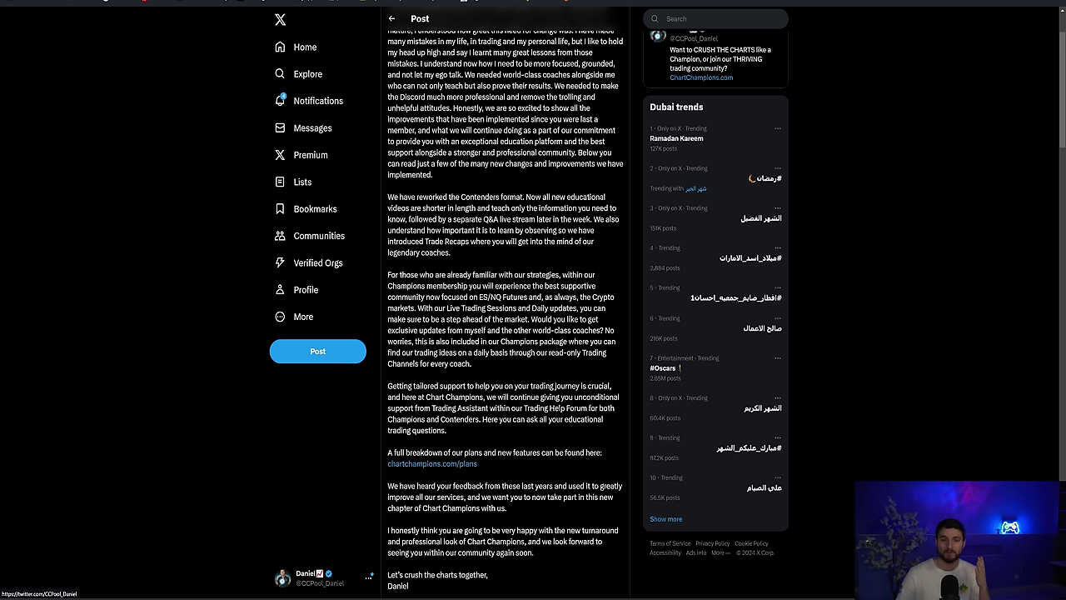
pyautogui.moveTo(461, 198); pyautogui.dragTo(523, 198)
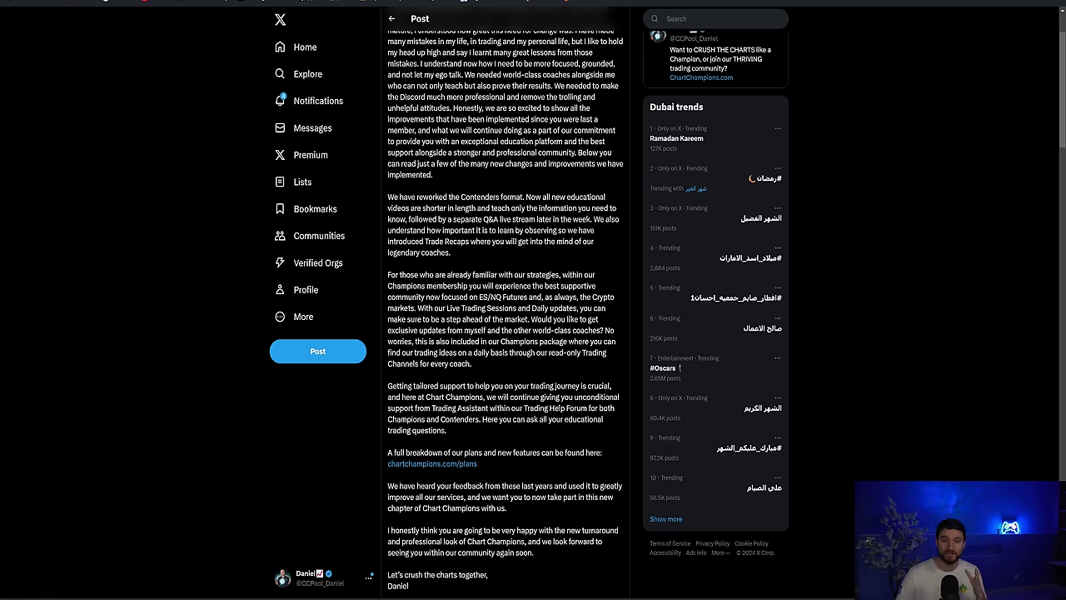
pyautogui.moveTo(418, 208)
pyautogui.mouseDown()
pyautogui.moveTo(533, 208)
pyautogui.moveTo(428, 219)
pyautogui.mouseUp()
pyautogui.click(428, 219)
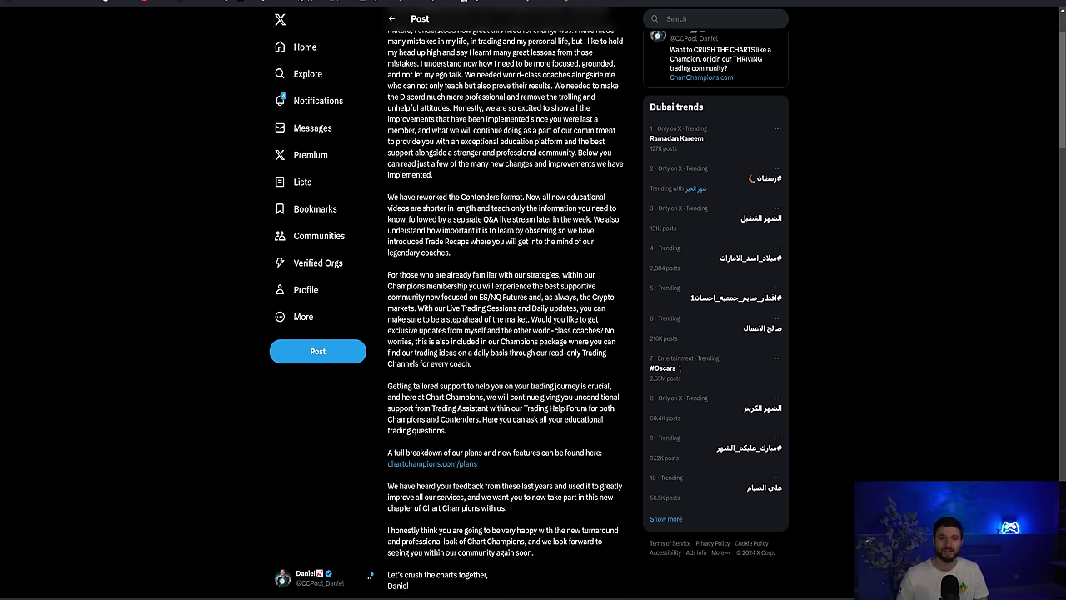
pyautogui.moveTo(465, 219); pyautogui.dragTo(543, 219)
pyautogui.click(543, 219)
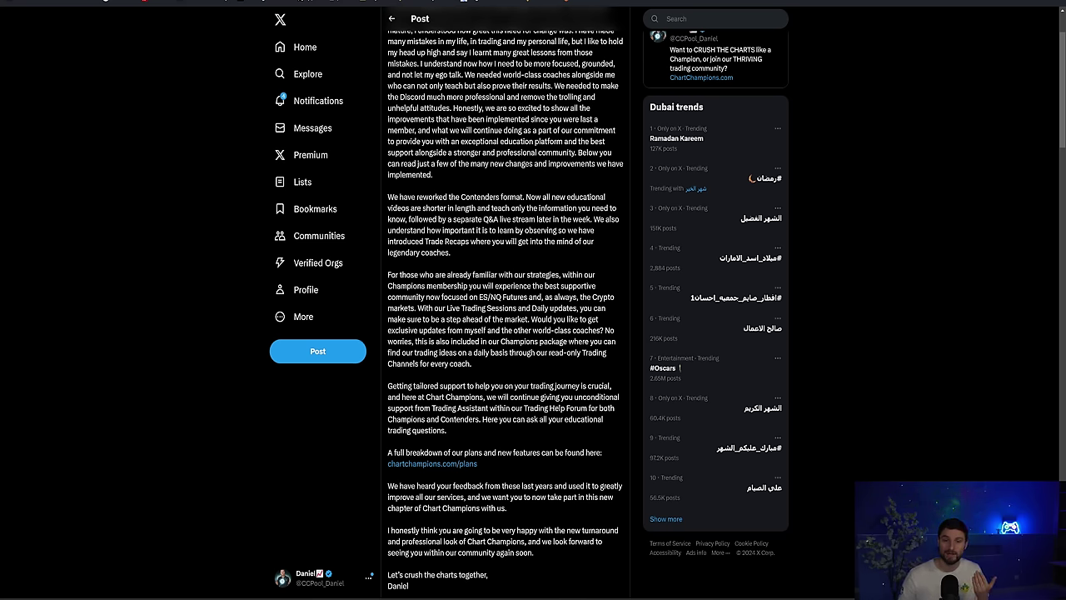
# Highlight the Trade Recaps sentence in the post's Contenders paragraph and read it.
pyautogui.scroll(-1, 471, 216)
pyautogui.moveTo(455, 209); pyautogui.dragTo(425, 195)
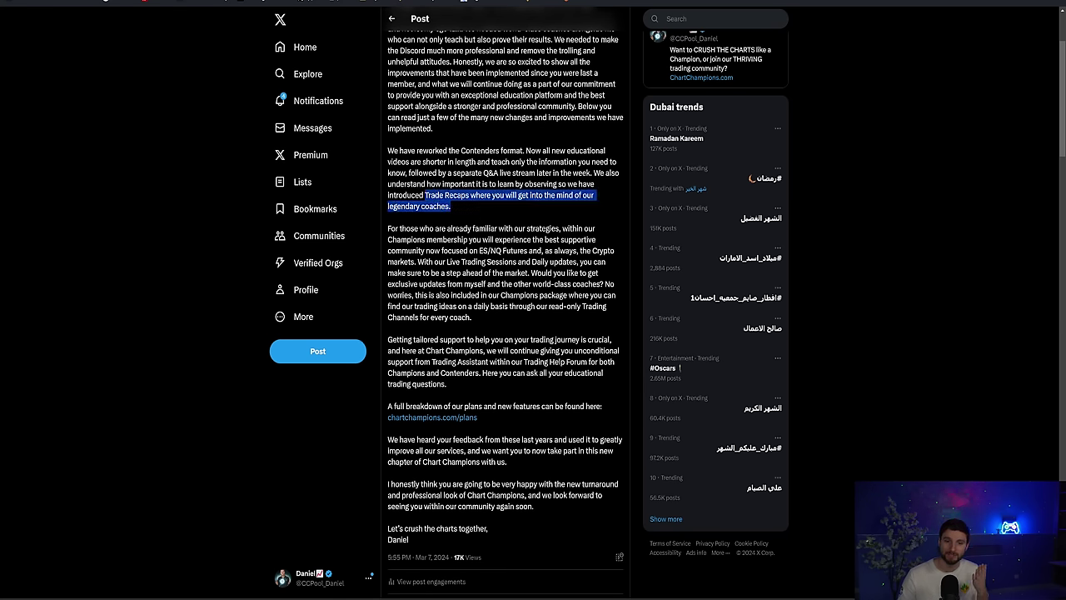
pyautogui.click(424, 194)
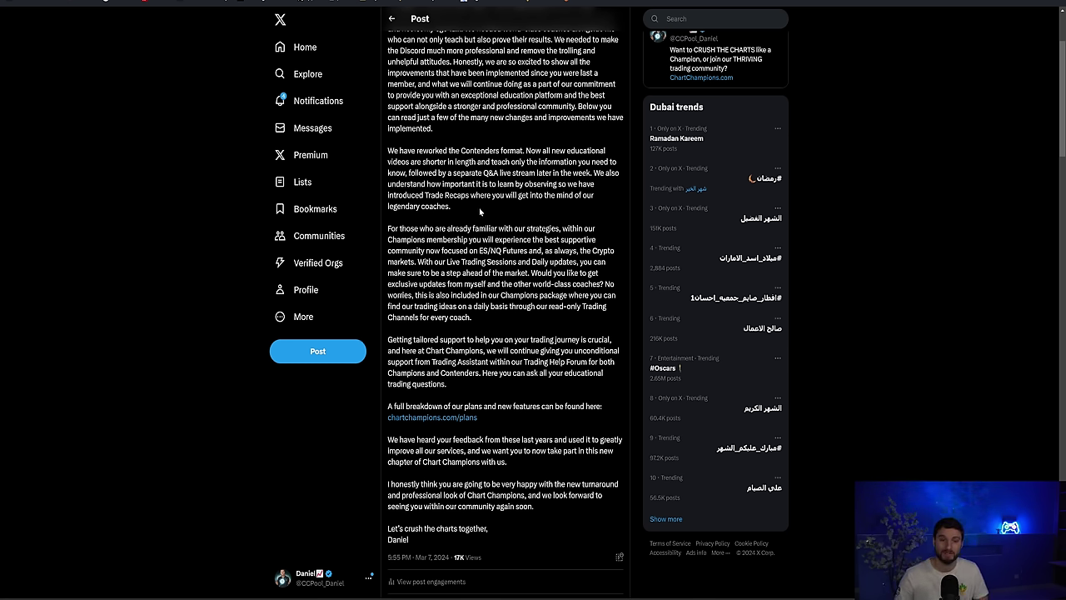
pyautogui.scroll(1, 480, 212)
pyautogui.scroll(-1, 401, 269)
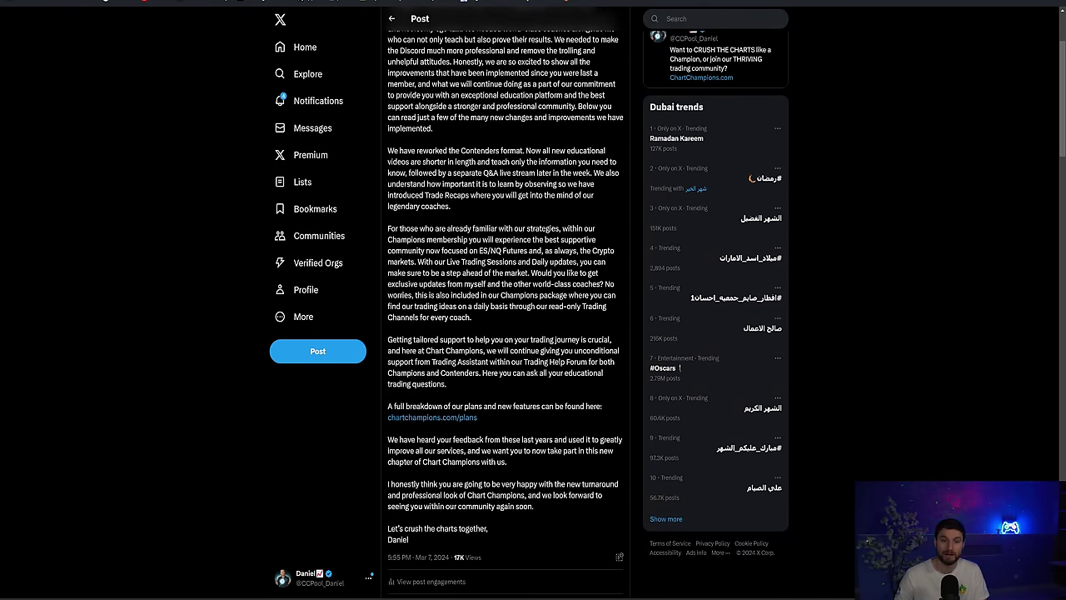
# Highlight ES/NQ in the post's Champions membership paragraph and read that paragraph.
pyautogui.moveTo(479, 251); pyautogui.dragTo(501, 250)
pyautogui.click(525, 251)
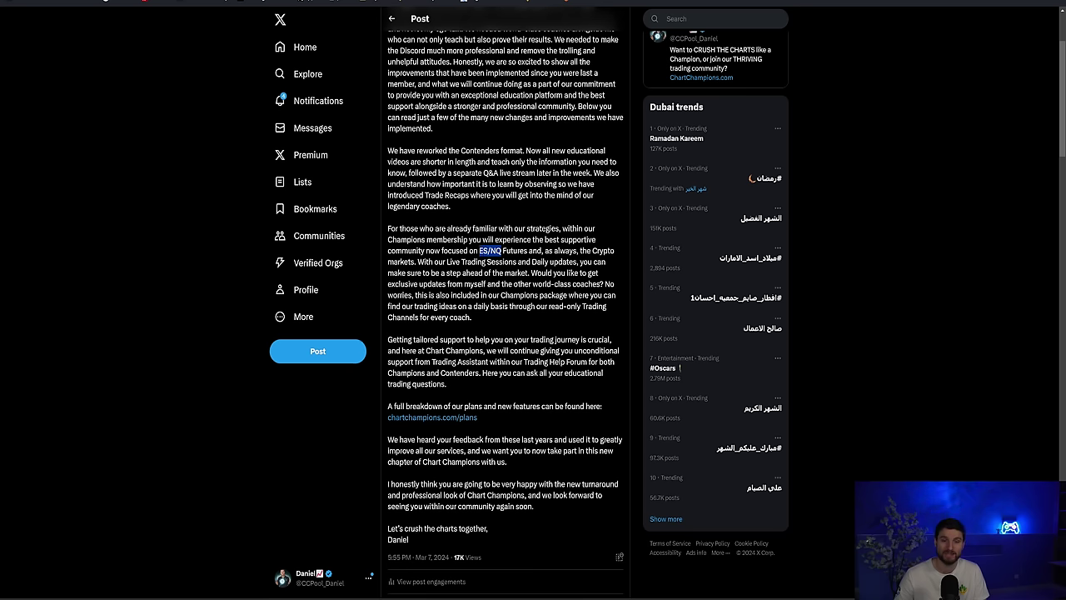
pyautogui.click(501, 251)
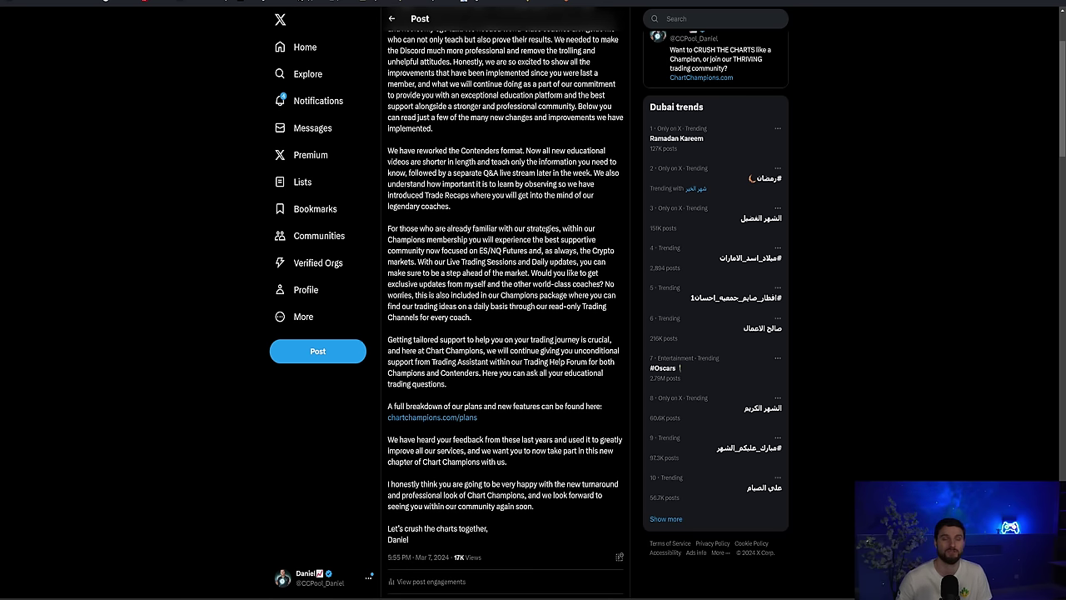
pyautogui.scroll(-1, 492, 248)
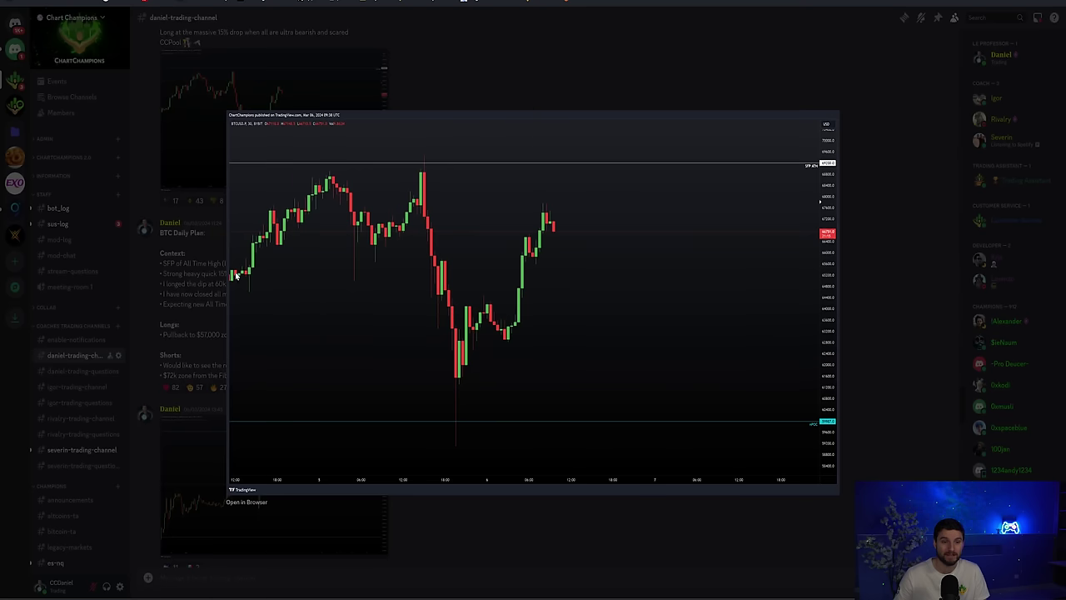
# In the Chart Champions Discord, review the 6 March BTC Daily Plan context and view the chart image posted below it.
pyautogui.click(207, 238)
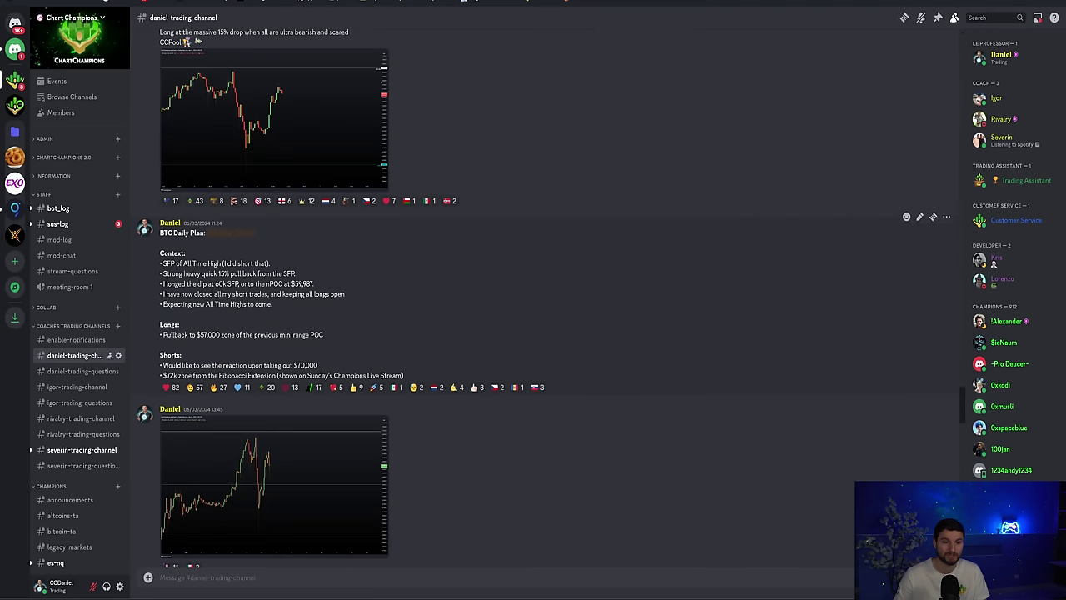
pyautogui.moveTo(159, 233); pyautogui.dragTo(331, 318)
pyautogui.click(332, 318)
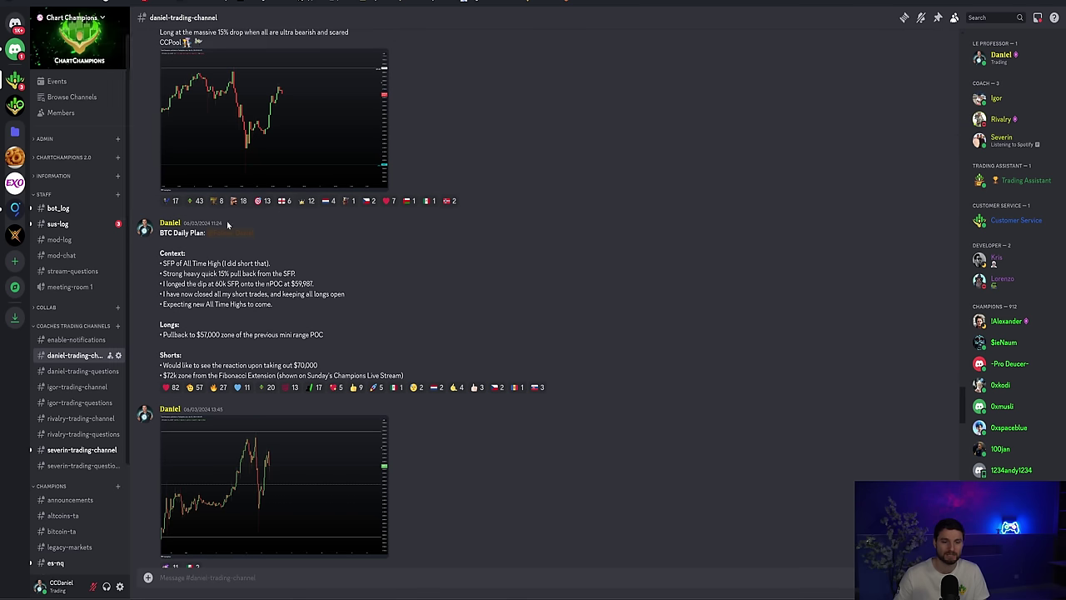
pyautogui.click(244, 476)
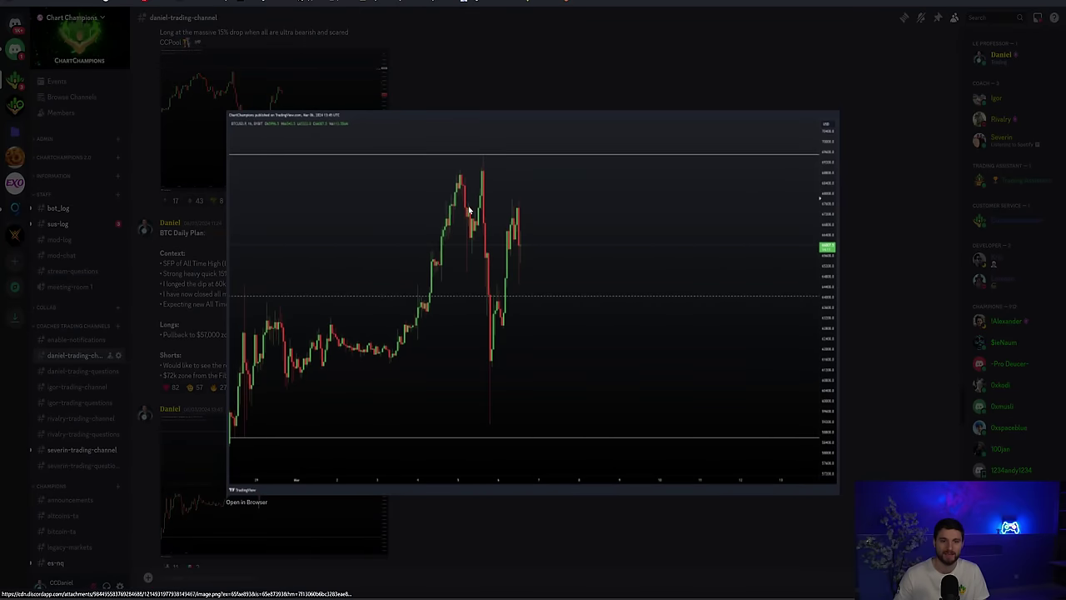
pyautogui.click(454, 63)
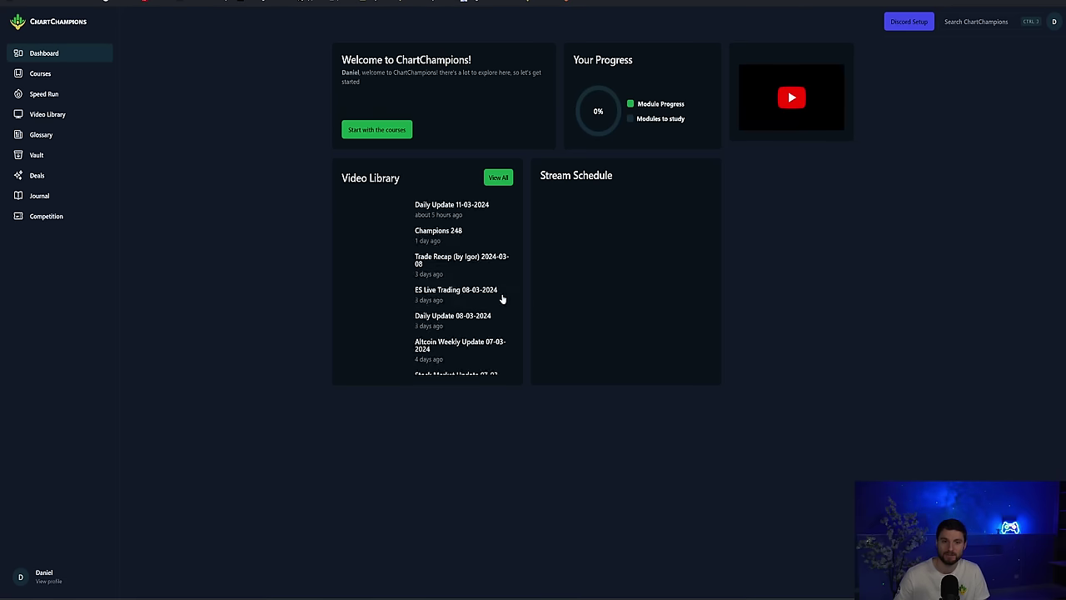
# Look over the ChartChampions dashboard, including its Video Library, Stream Schedule and daily update sheets.
pyautogui.scroll(-1, 321, 327)
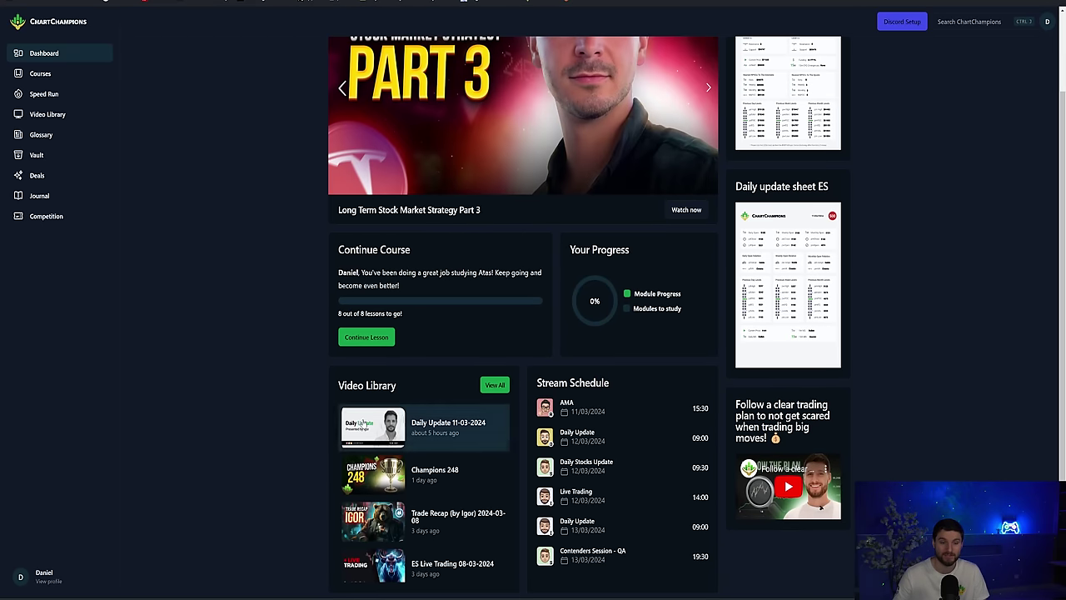
pyautogui.scroll(1, 306, 406)
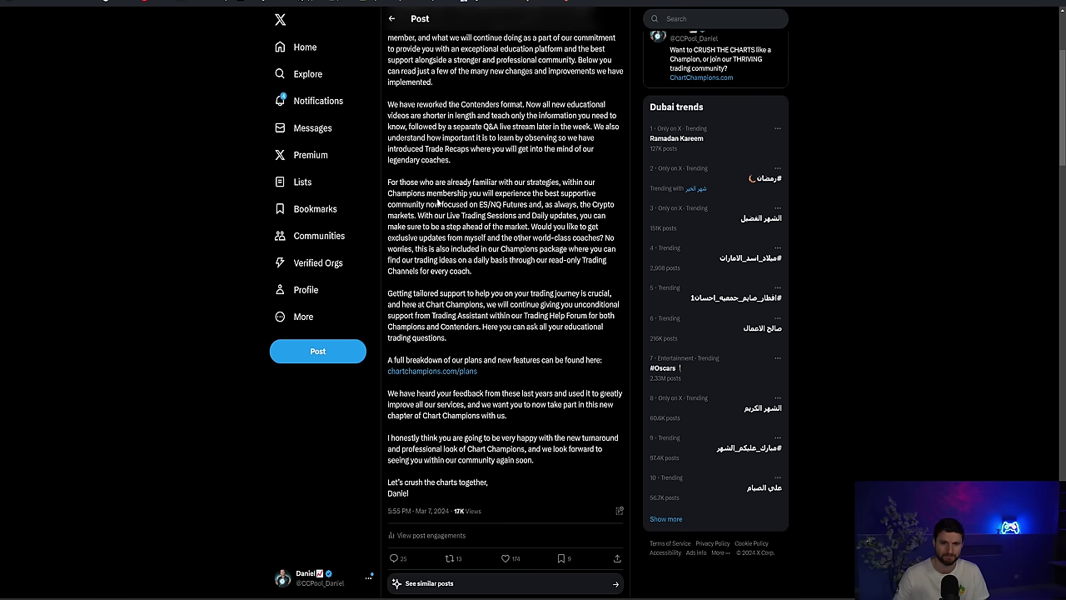
# Return to the Chart Champions post on X and highlight the passage about support in the Trading Help Forum.
pyautogui.scroll(-1, 437, 201)
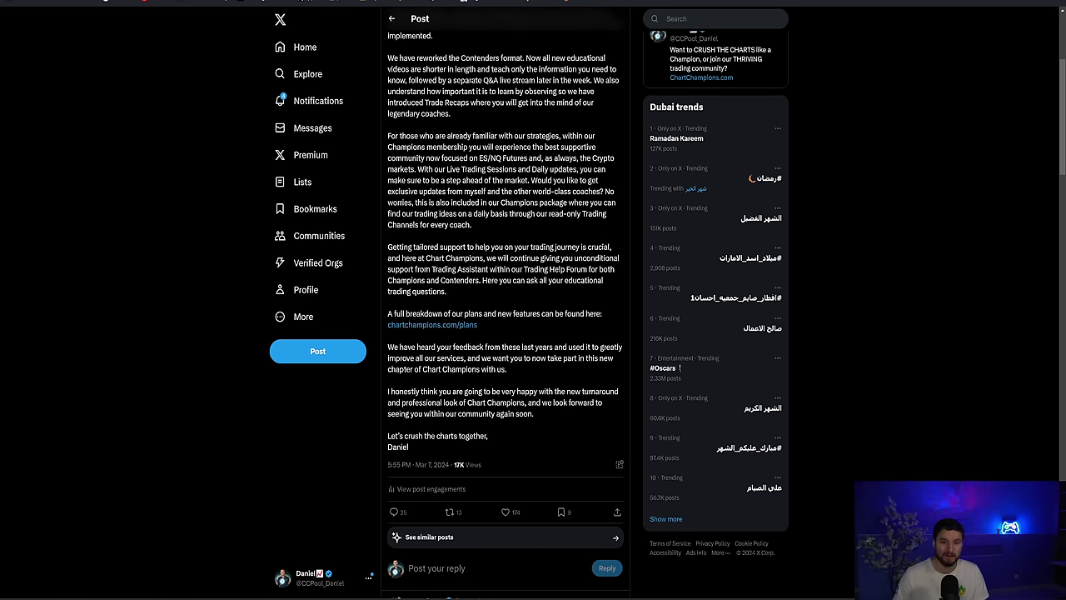
pyautogui.moveTo(573, 288); pyautogui.dragTo(523, 269)
pyautogui.click(523, 269)
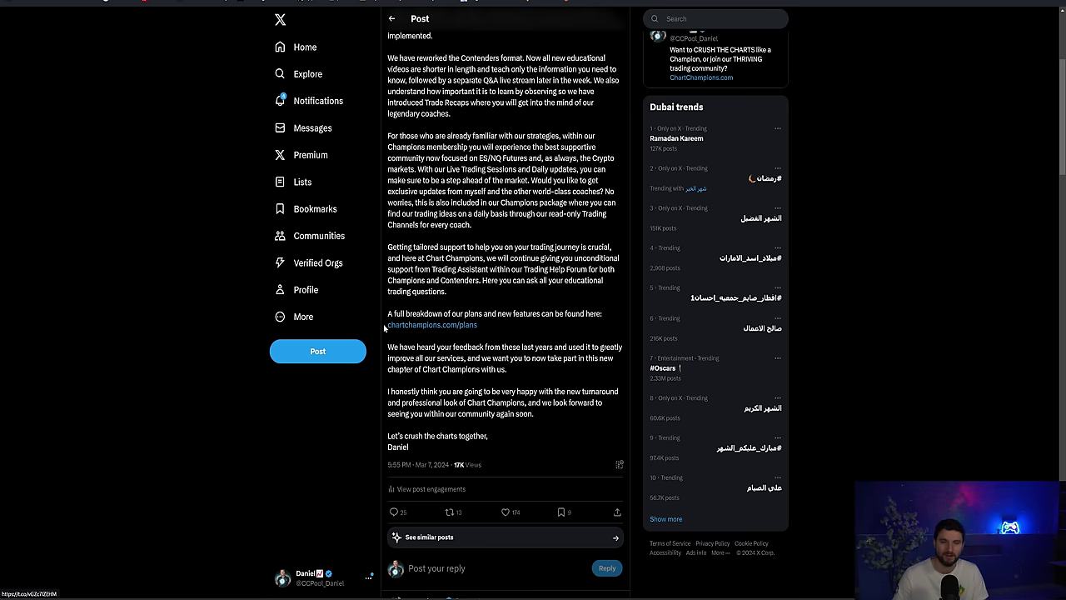
# Open the chartchampions.com/plans link from the post, compare the Spectator, Contender and Champion plans, and close the page.
pyautogui.click(463, 327)
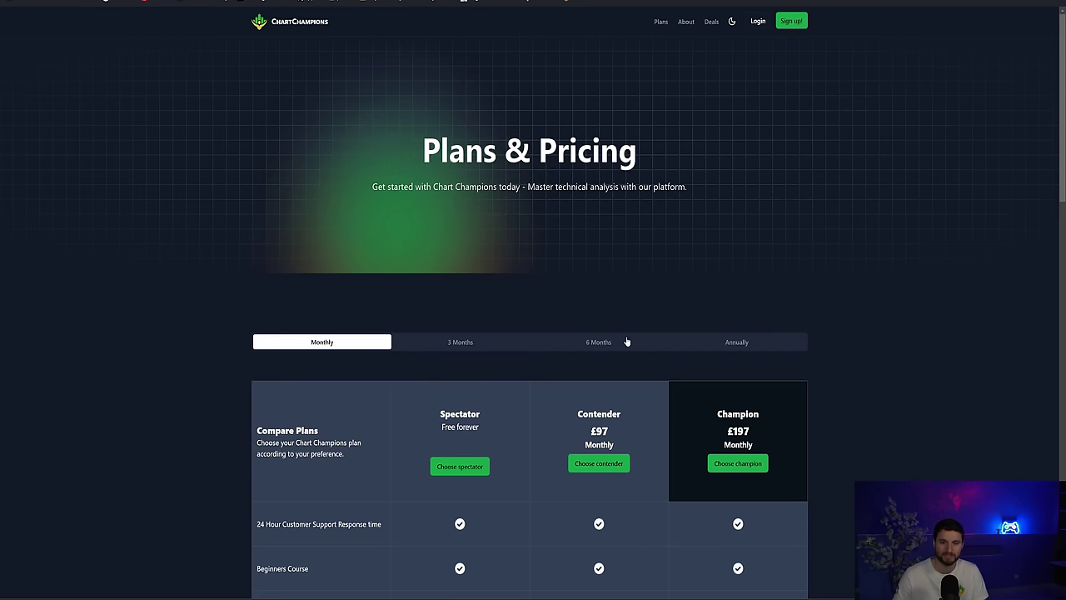
pyautogui.scroll(-5, 625, 343)
pyautogui.scroll(2, 513, 269)
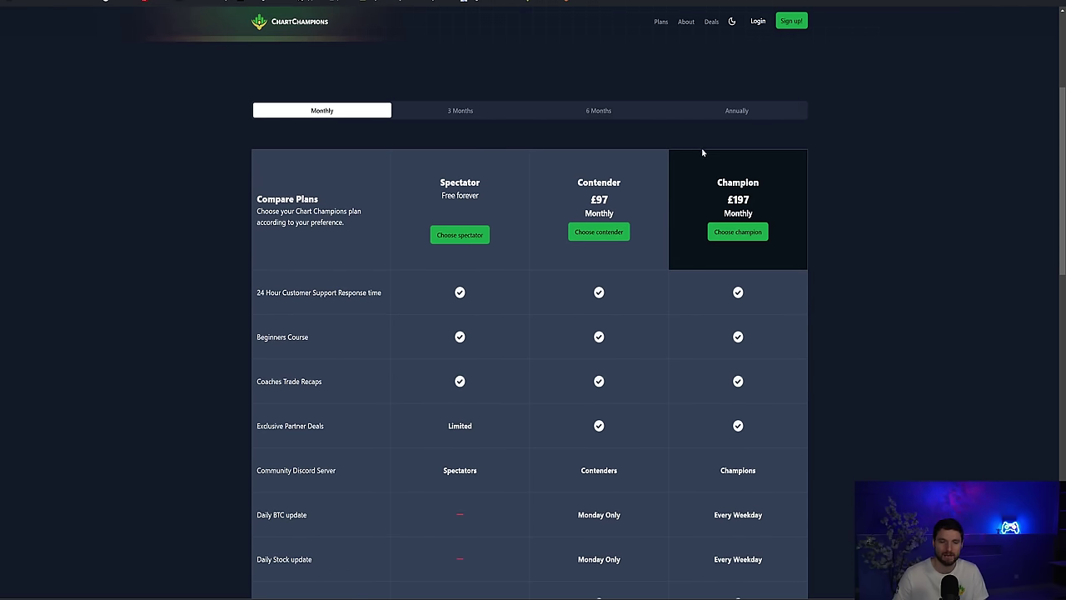
pyautogui.scroll(-5, 707, 156)
pyautogui.scroll(9, 564, 326)
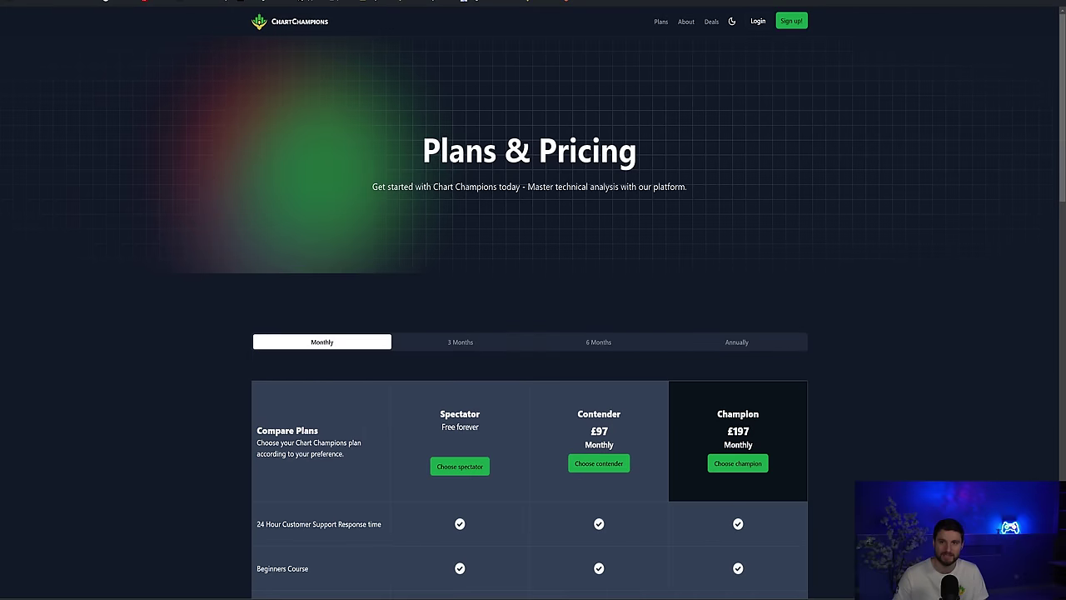
pyautogui.hotkey('ctrl', 'w')
# Highlight the post's closing sentence about the new turnaround and professional look of Chart Champions.
pyautogui.scroll(-1, 526, 324)
pyautogui.scroll(1, 518, 401)
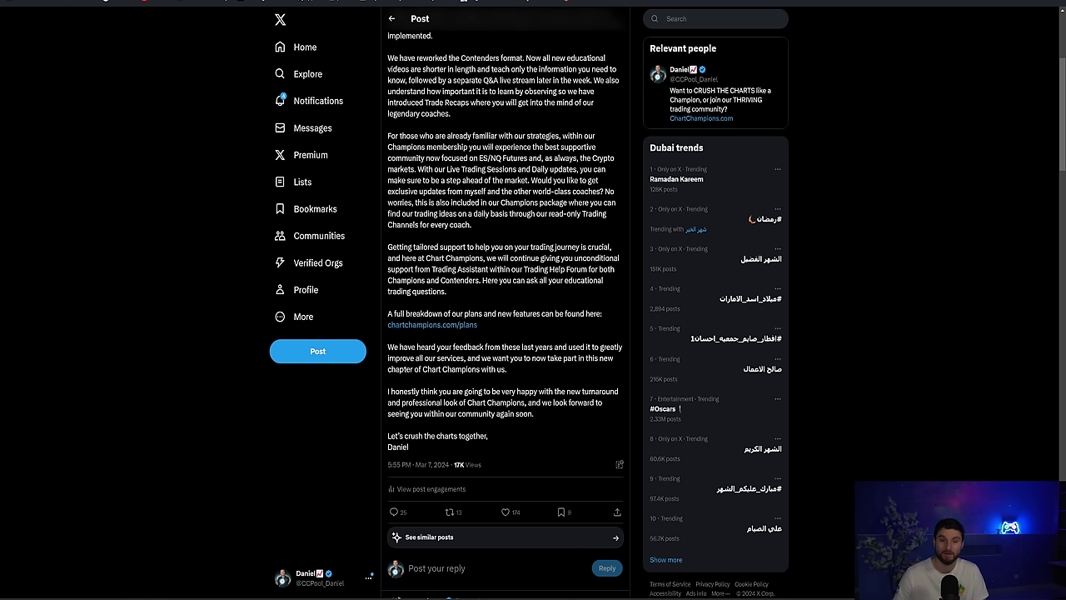
pyautogui.moveTo(556, 391); pyautogui.dragTo(539, 418)
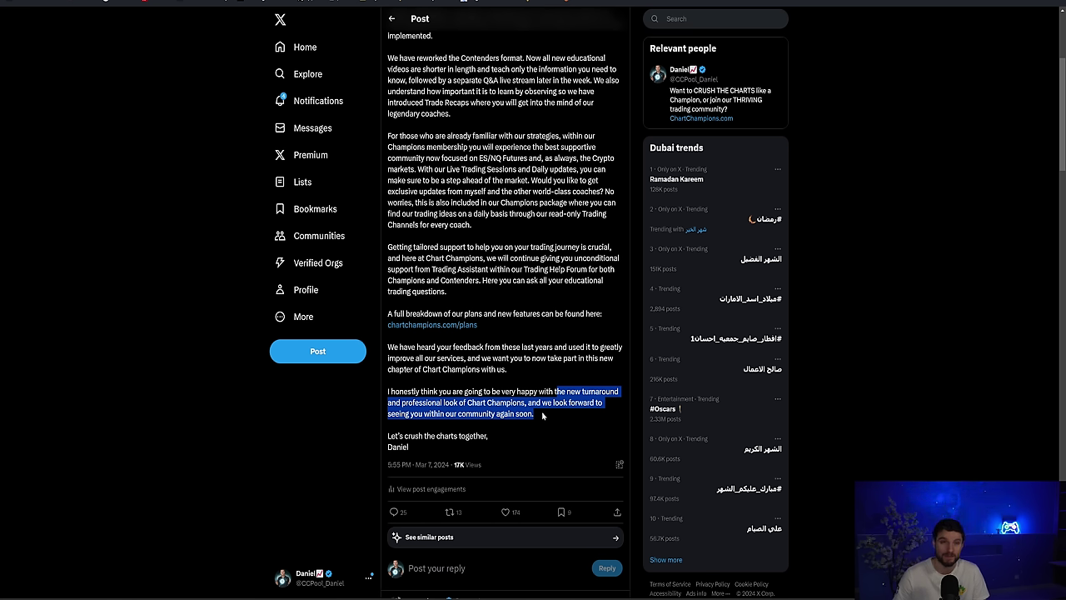
pyautogui.click(542, 416)
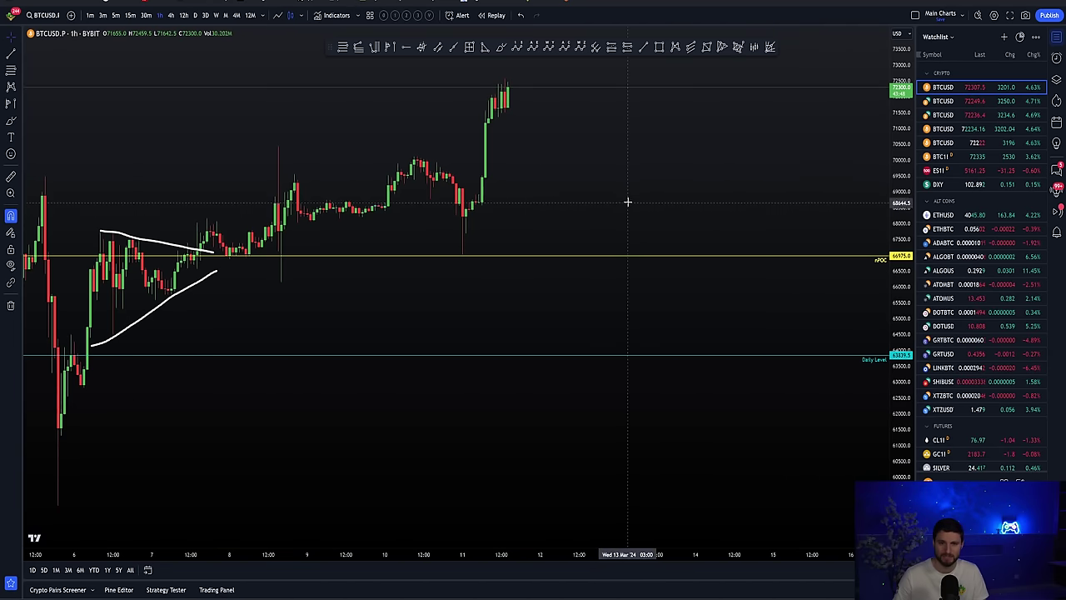
# Switch to the BTCUSD chart in TradingView, check it on the daily timeframe, and return to the 1-hour timeframe.
pyautogui.moveTo(580, 222); pyautogui.dragTo(636, 221)
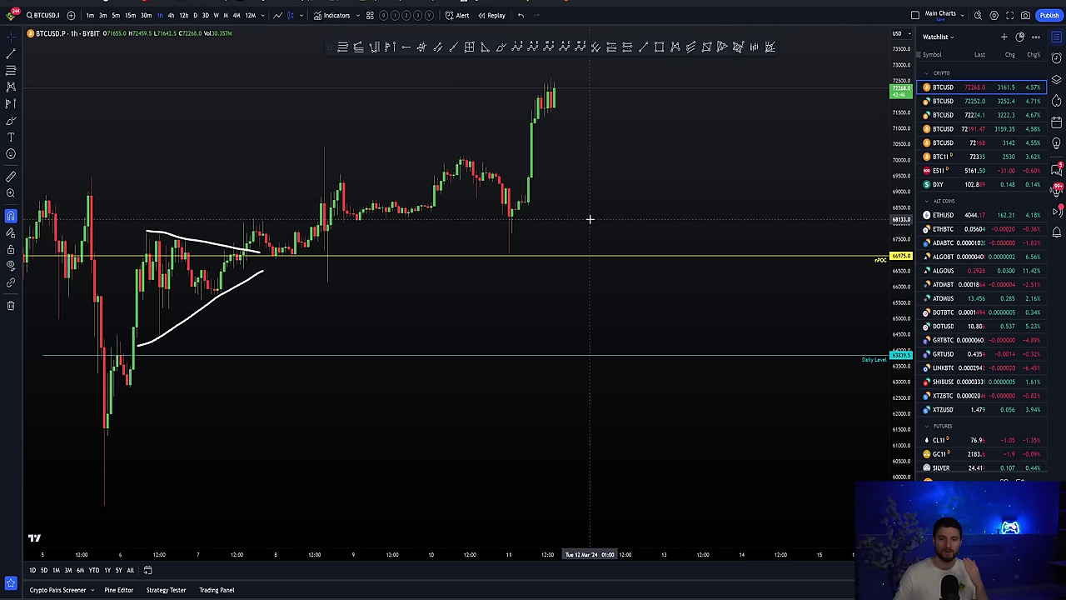
pyautogui.click(195, 15)
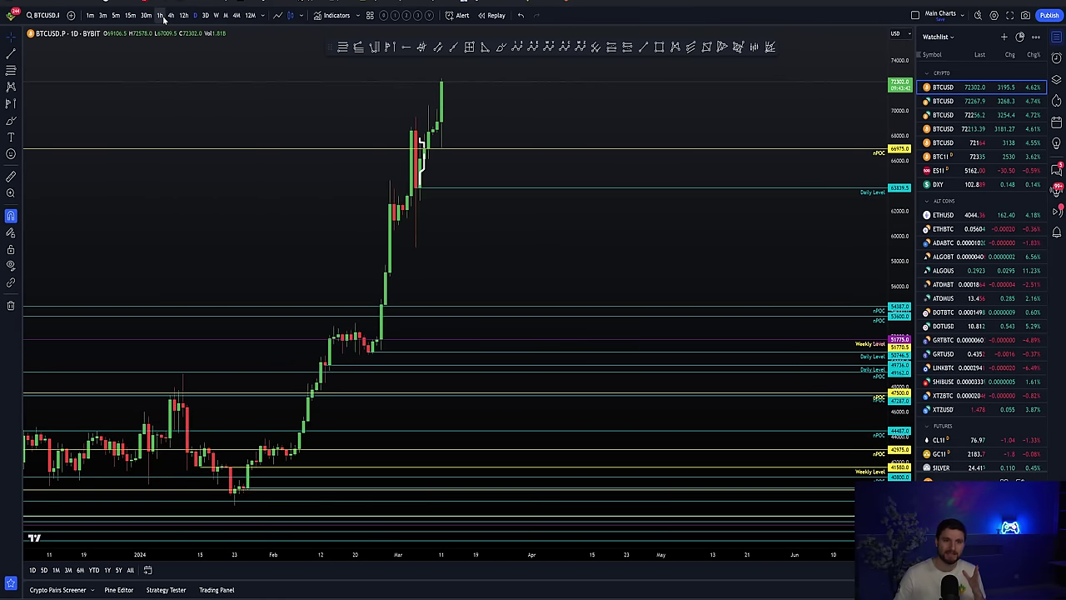
pyautogui.click(161, 15)
pyautogui.scroll(-2, 704, 192)
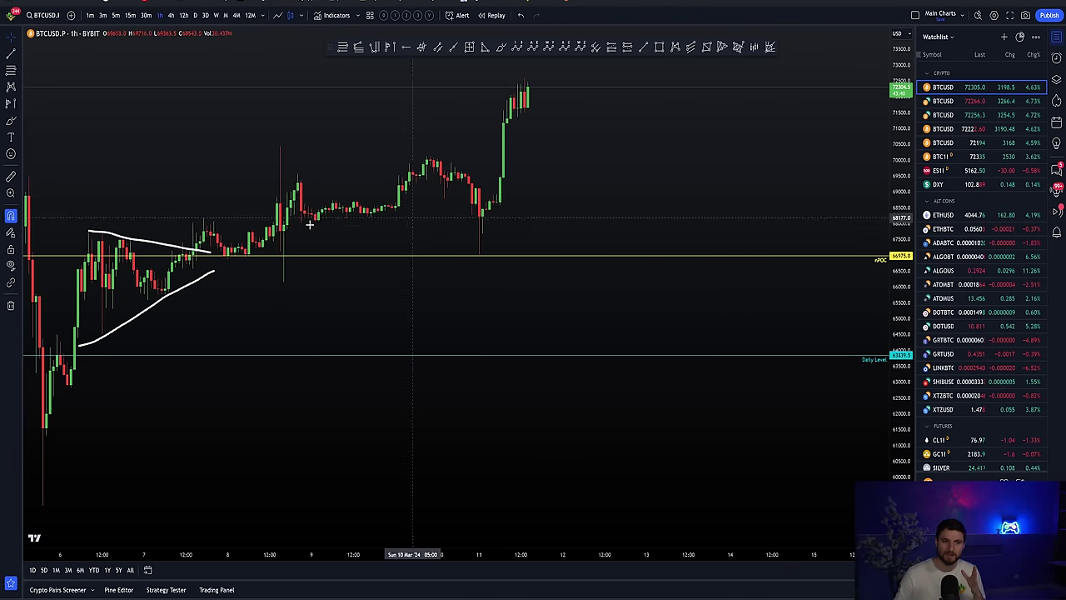
# Hide all drawings on the BTCUSD chart and switch it to the daily timeframe.
pyautogui.click(11, 266)
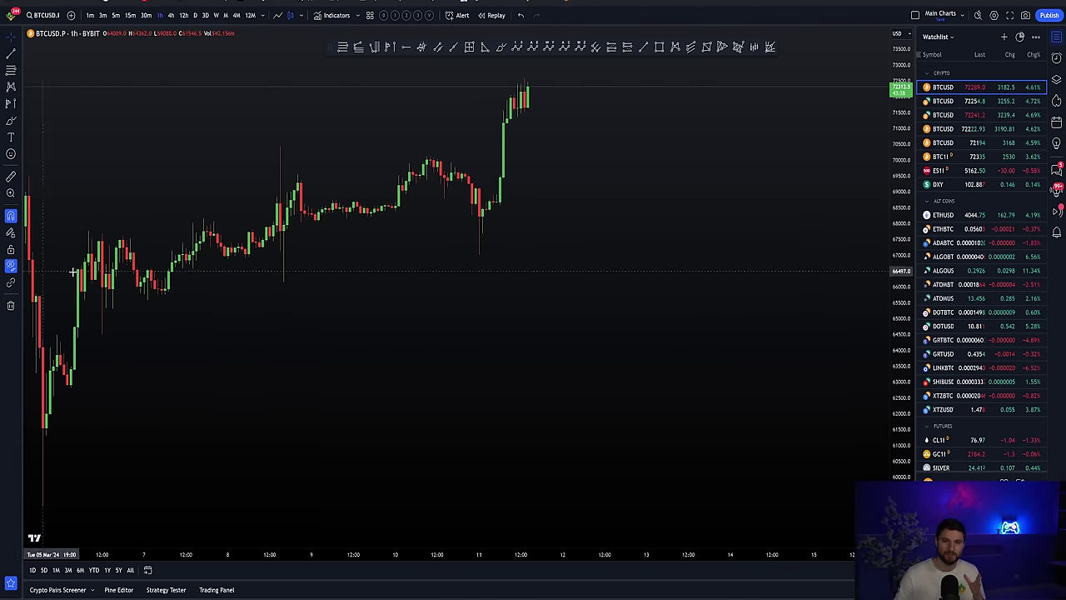
pyautogui.scroll(-2, 756, 264)
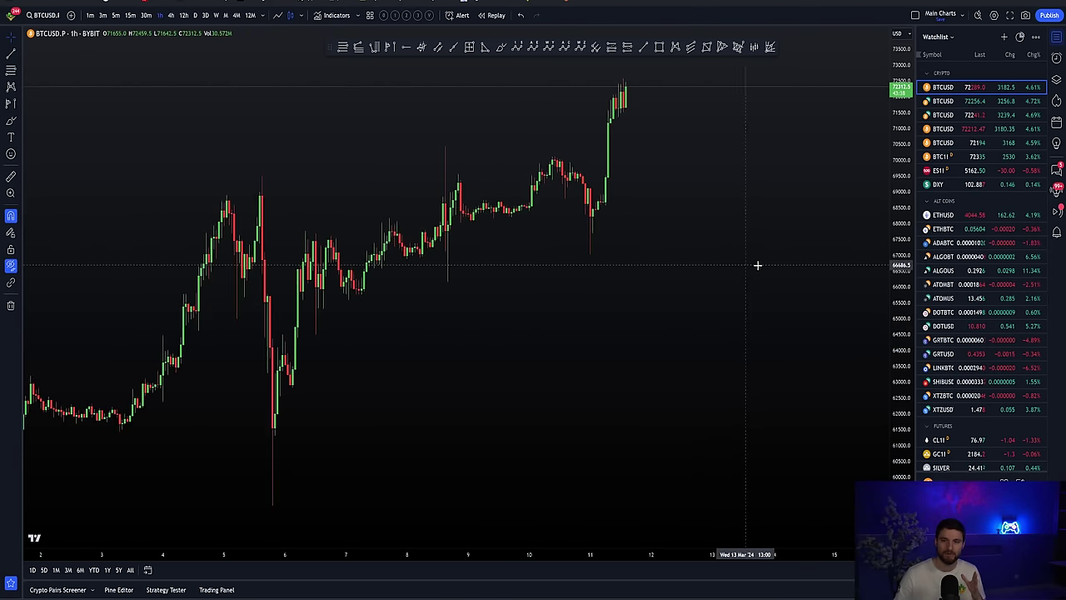
pyautogui.click(194, 15)
pyautogui.scroll(3, 499, 283)
pyautogui.moveTo(383, 300); pyautogui.dragTo(538, 274)
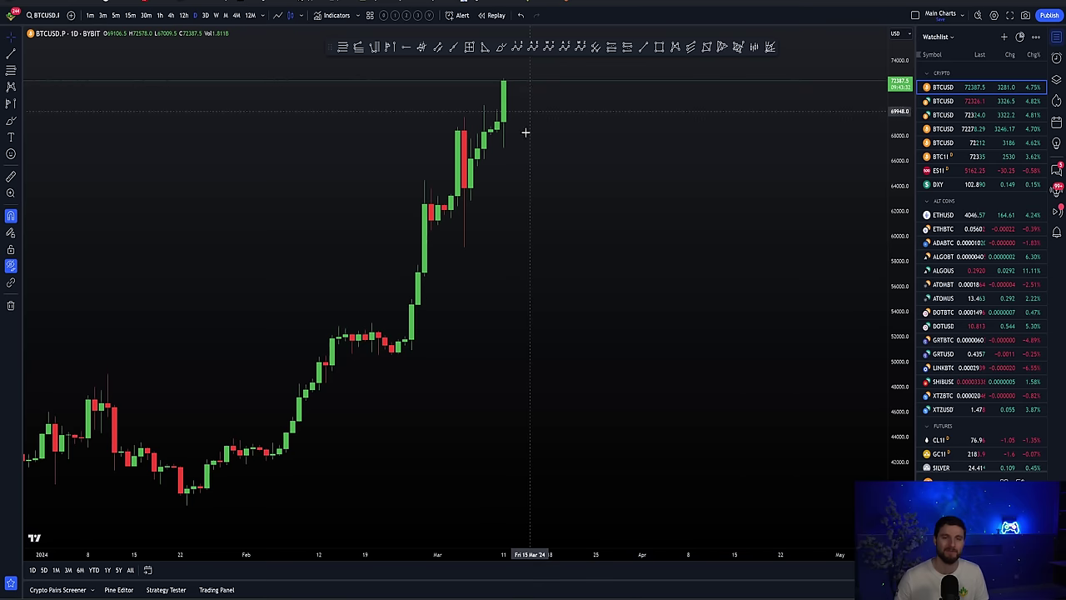
# Examine the daily BTCUSD price history from the 2021 highs through the 2022 low to the current candles.
pyautogui.scroll(1, 513, 163)
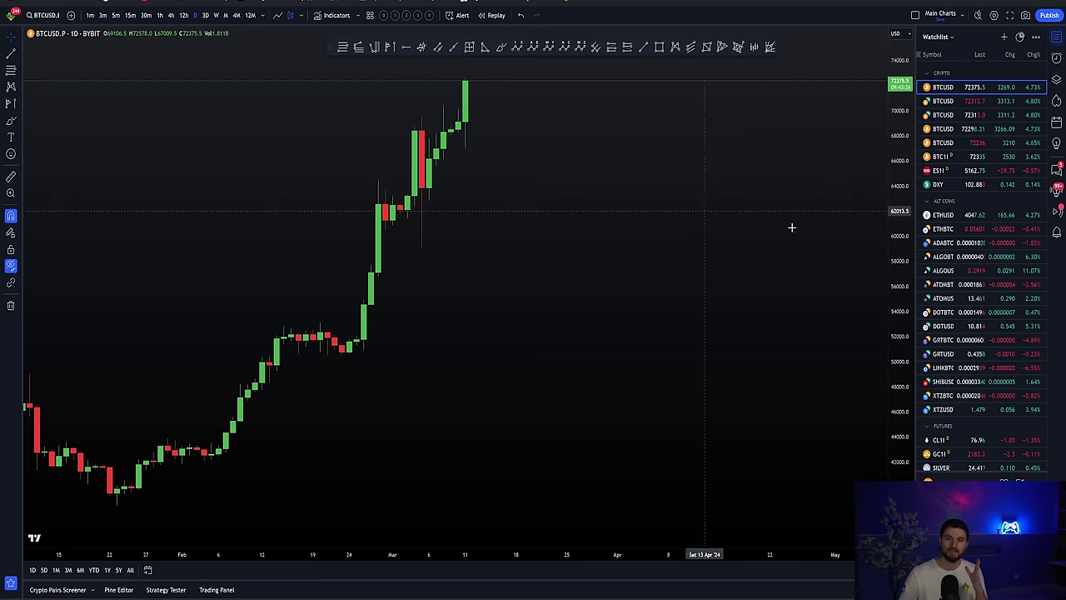
pyautogui.moveTo(886, 194); pyautogui.dragTo(697, 311)
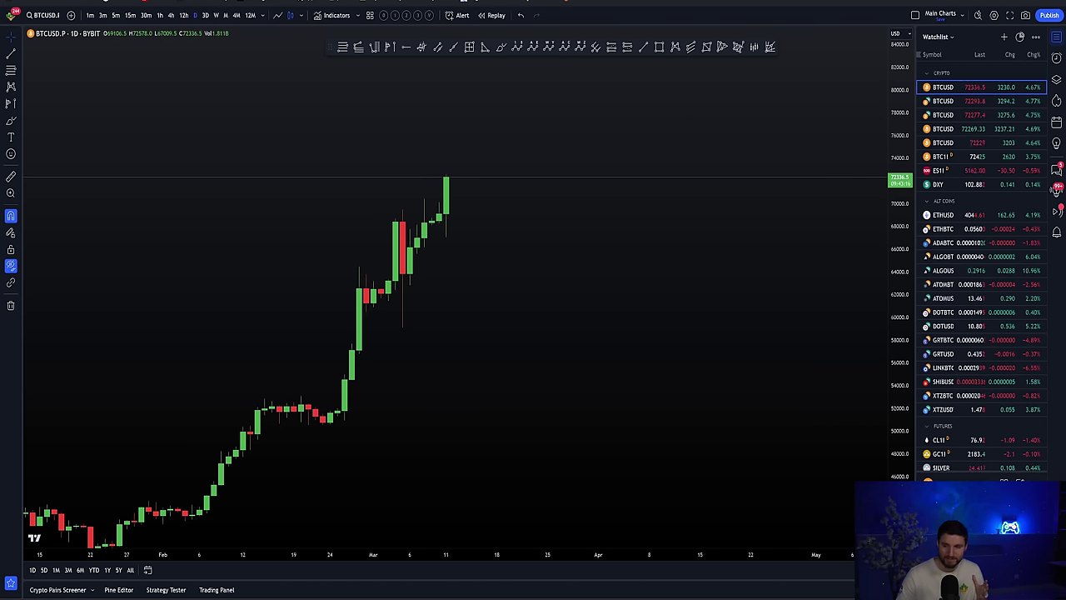
pyautogui.scroll(-3, 554, 312)
pyautogui.scroll(-5, 509, 424)
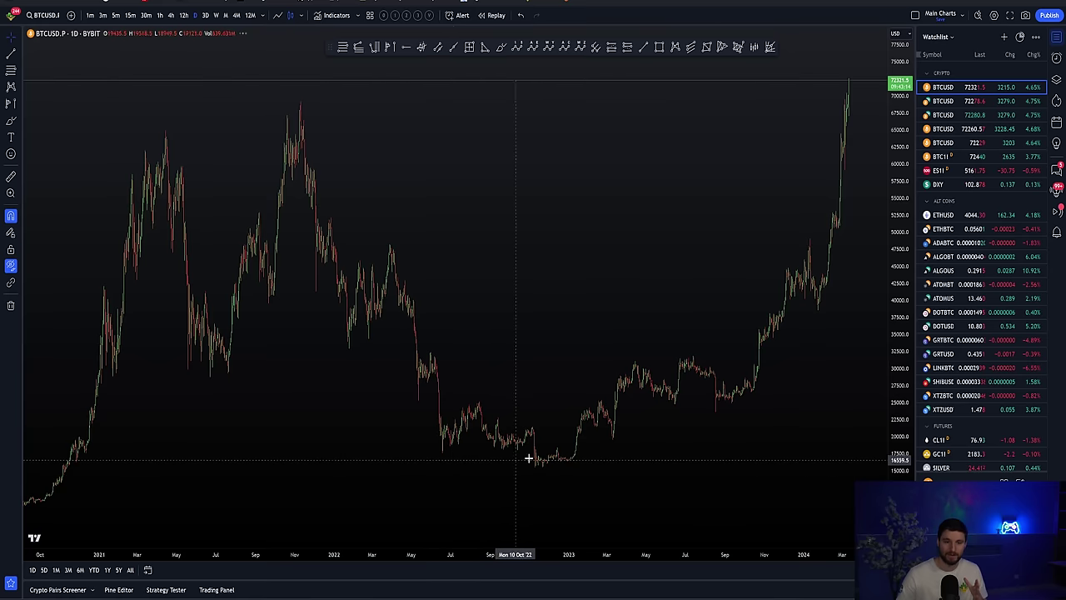
pyautogui.scroll(2, 669, 478)
pyautogui.moveTo(669, 478); pyautogui.dragTo(485, 472)
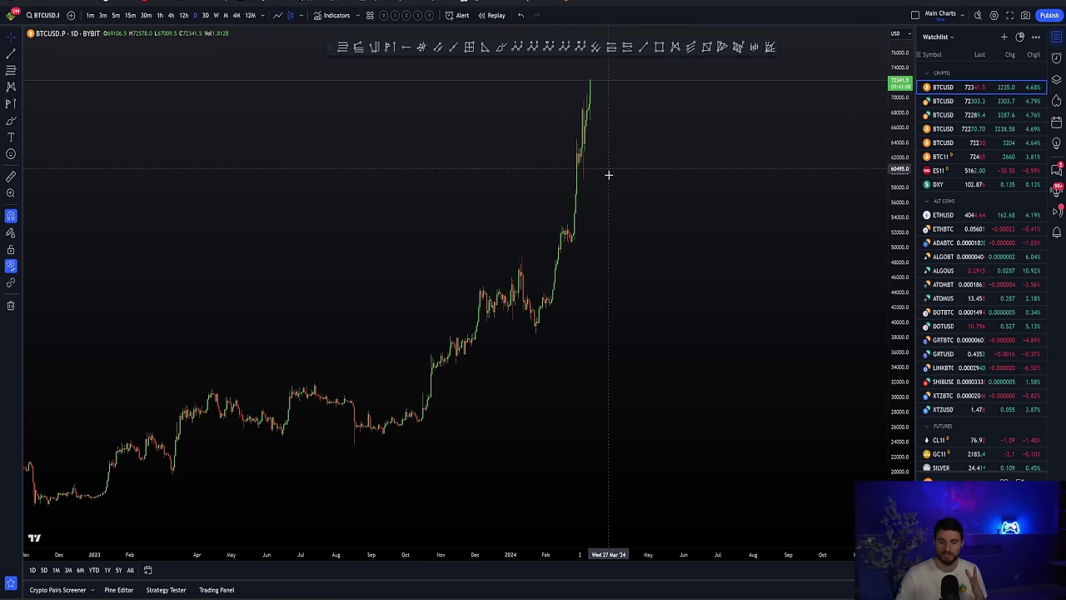
# Examine the daily BTCUSD rally from late 2023 to March 2024 at closer range.
pyautogui.scroll(1, 611, 204)
pyautogui.scroll(1, 611, 204)
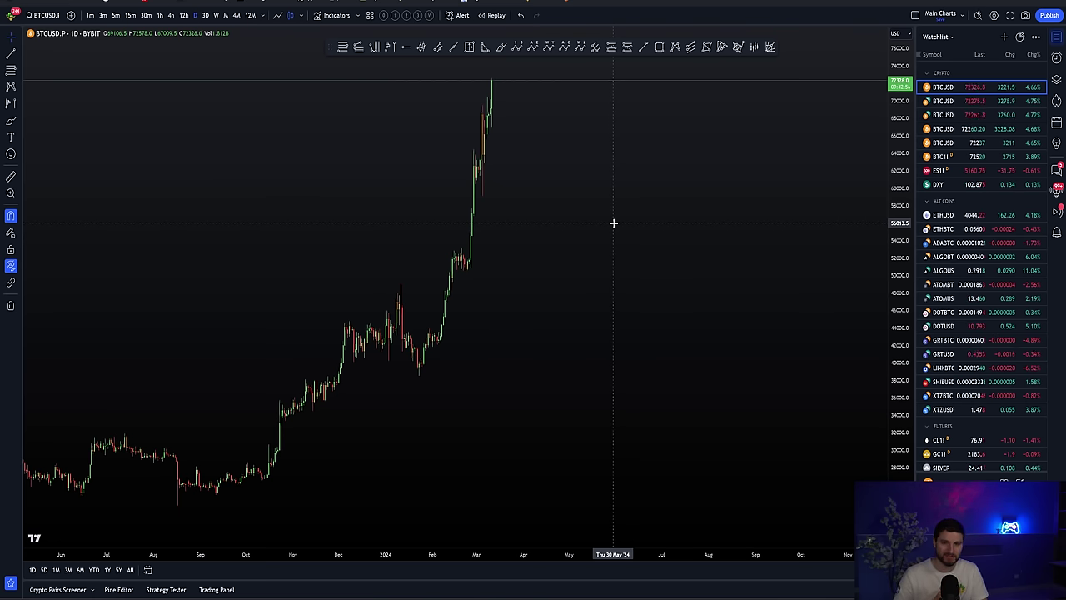
pyautogui.scroll(3, 604, 226)
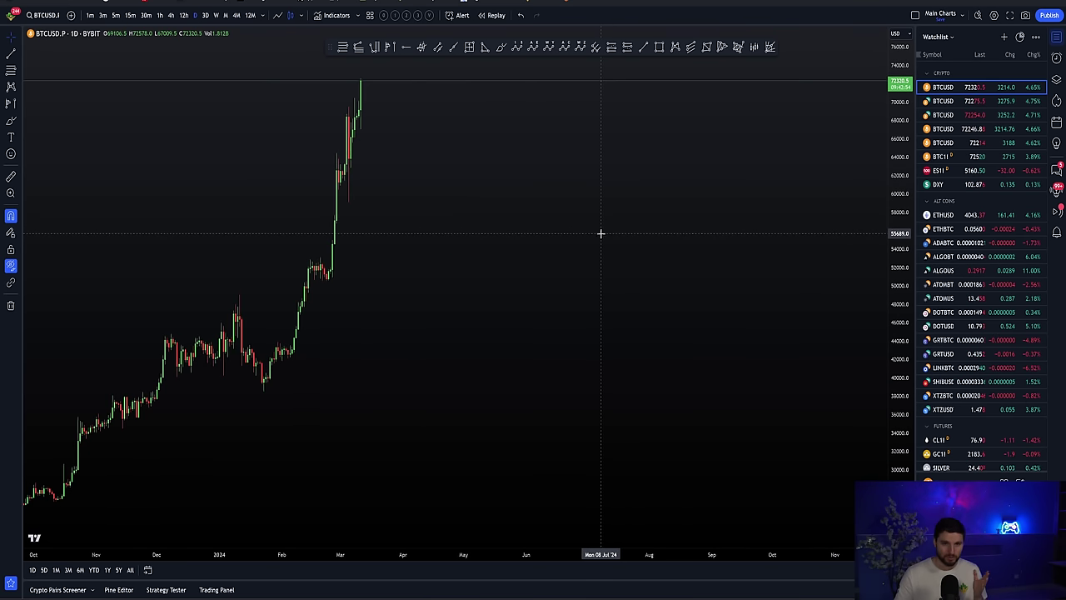
pyautogui.moveTo(595, 231); pyautogui.dragTo(571, 250)
pyautogui.scroll(1, 484, 191)
pyautogui.moveTo(484, 191); pyautogui.dragTo(597, 186)
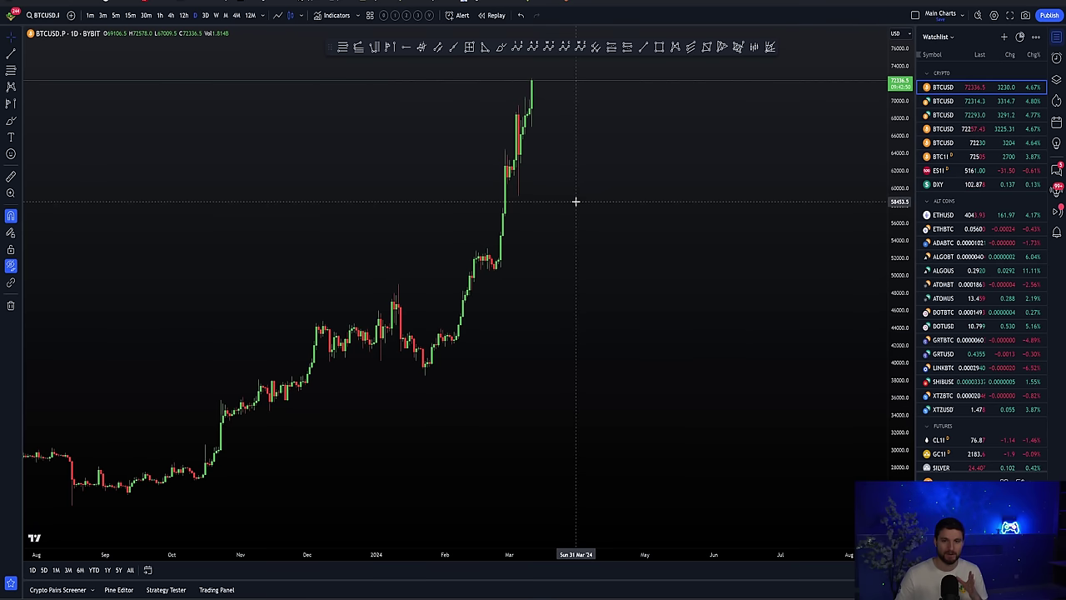
pyautogui.scroll(1, 574, 200)
pyautogui.scroll(1, 575, 201)
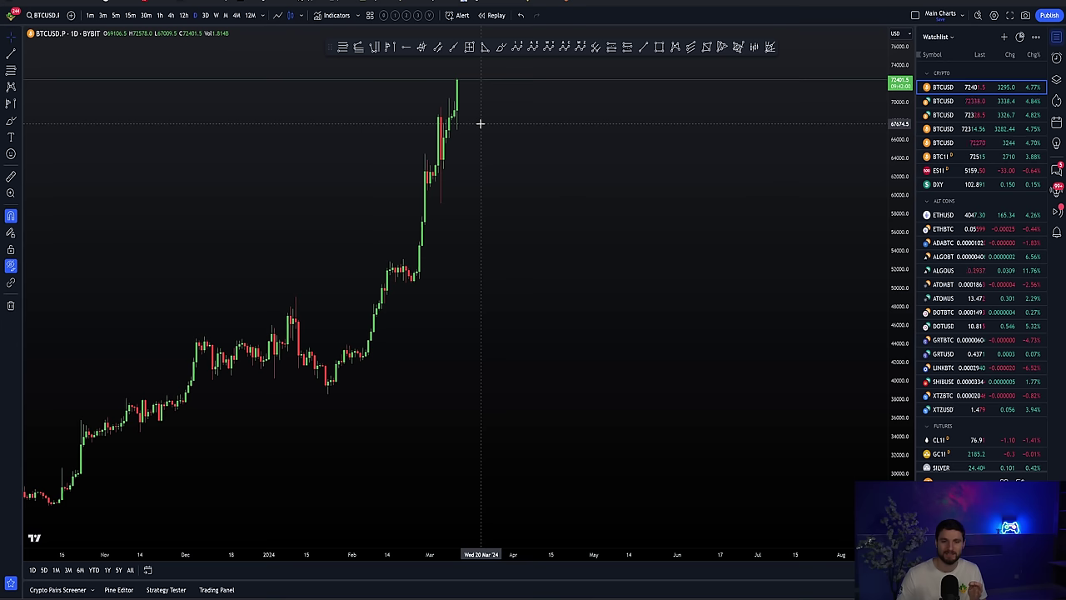
pyautogui.scroll(2, 450, 132)
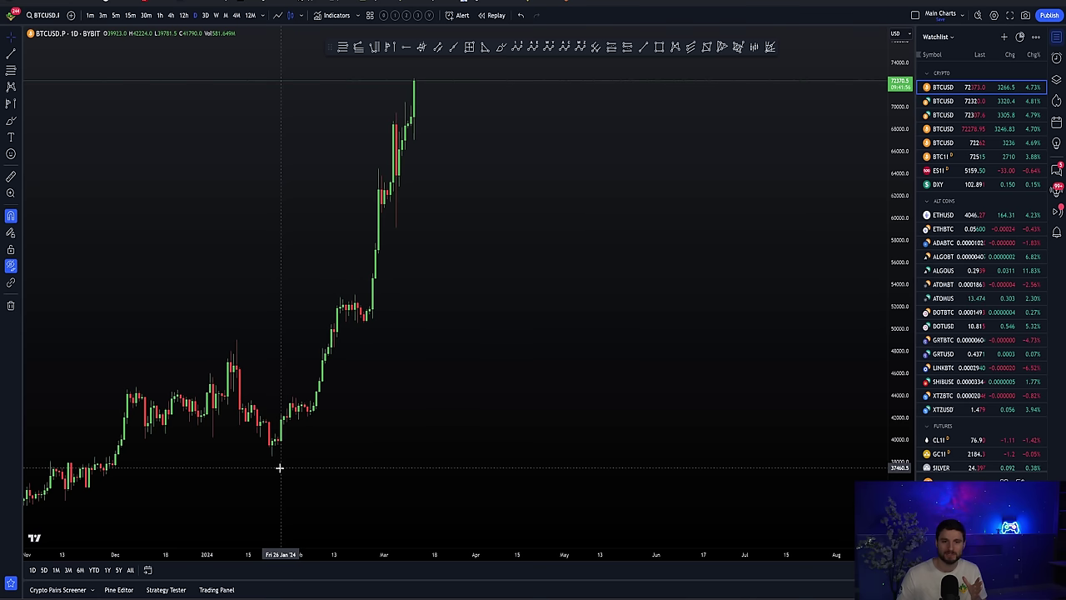
pyautogui.scroll(-1, 425, 242)
pyautogui.moveTo(436, 245); pyautogui.dragTo(562, 238)
pyautogui.scroll(3, 562, 238)
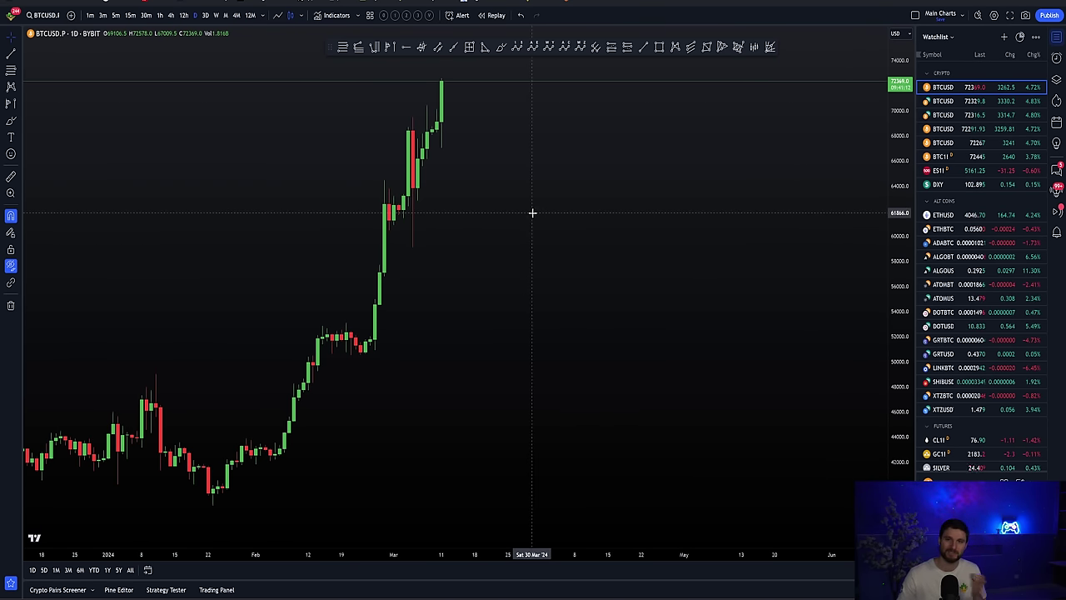
# Switch to Discord, enlarge the chart image in the "15% drop to take out 60k" post, and close it.
pyautogui.hotkey('alt', 'Tab')
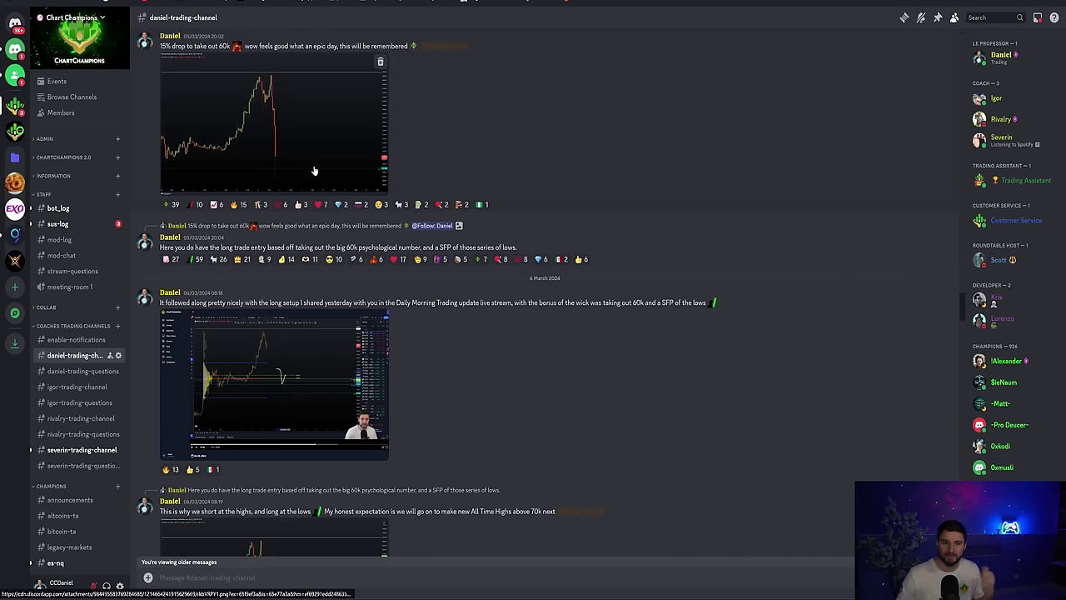
pyautogui.click(314, 171)
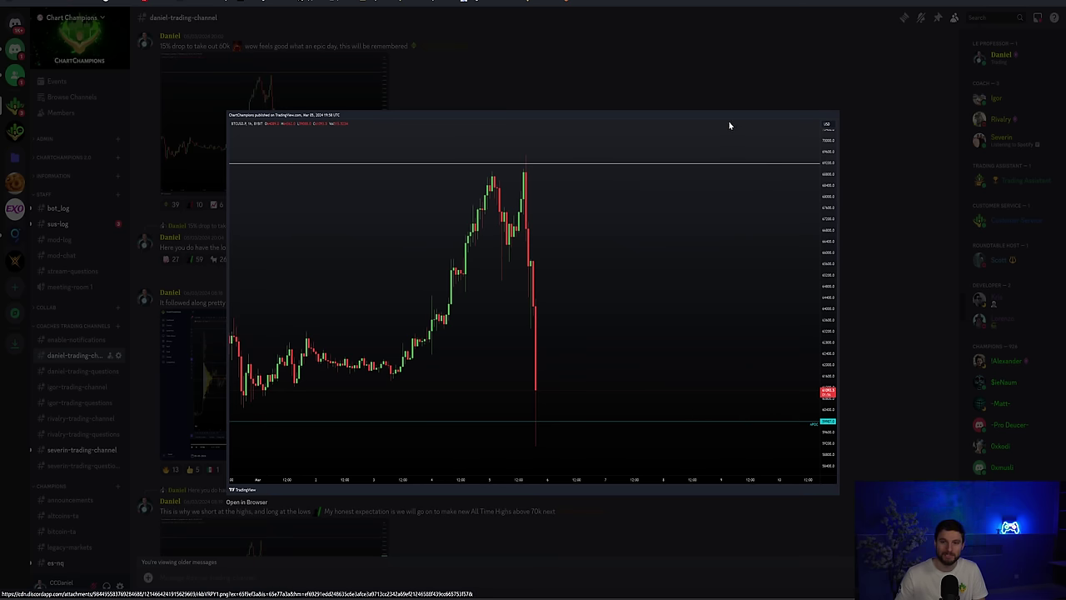
pyautogui.click(478, 106)
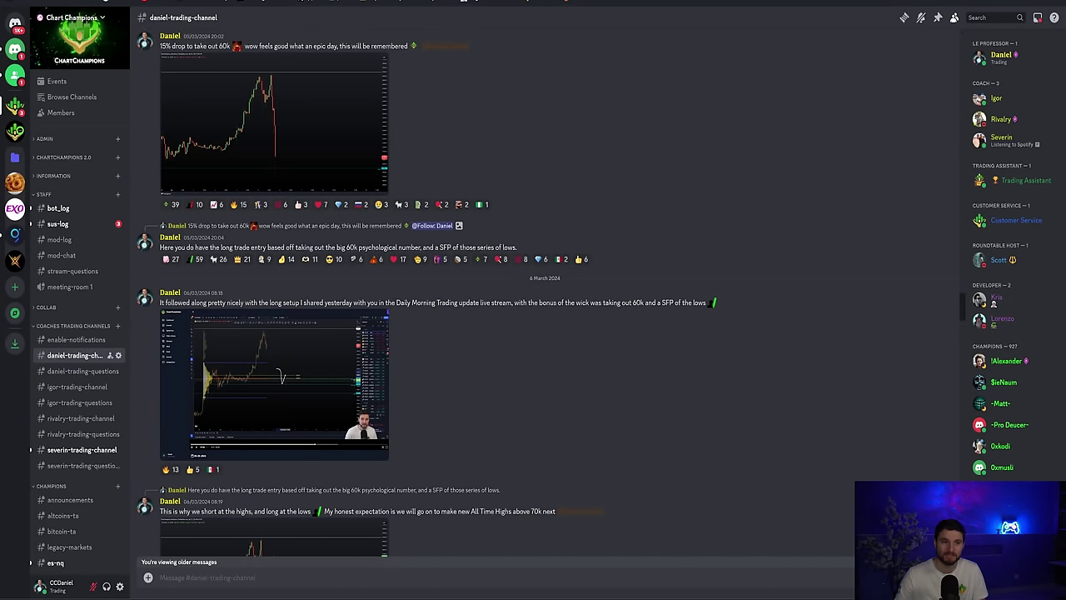
# Switch to TradingView and examine the BTCUSD swings since early March 2024 on the 30-minute timeframe.
pyautogui.hotkey('alt', 'Tab')
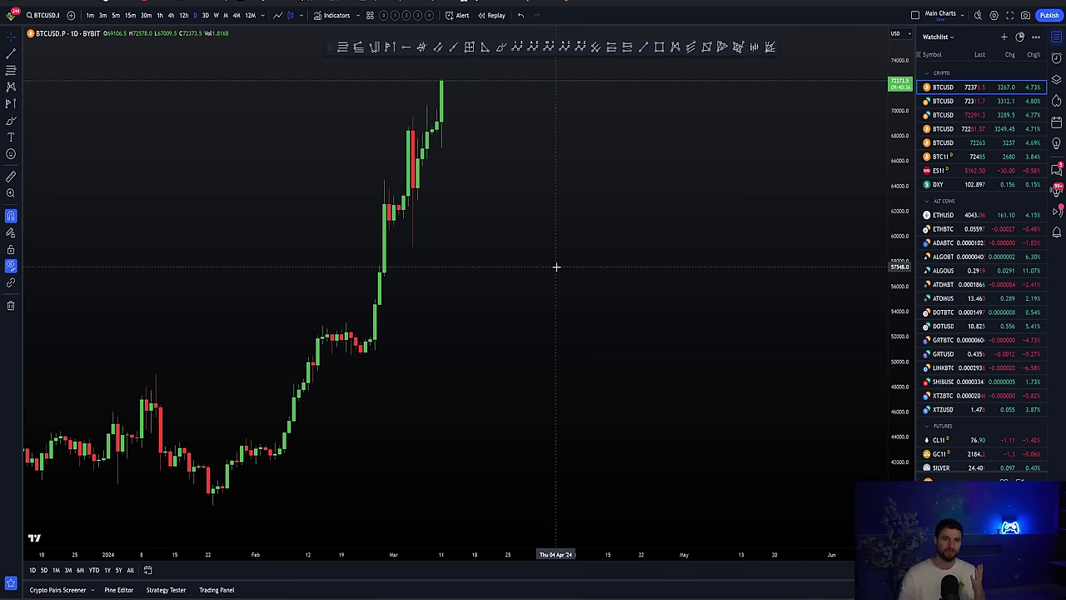
pyautogui.click(150, 16)
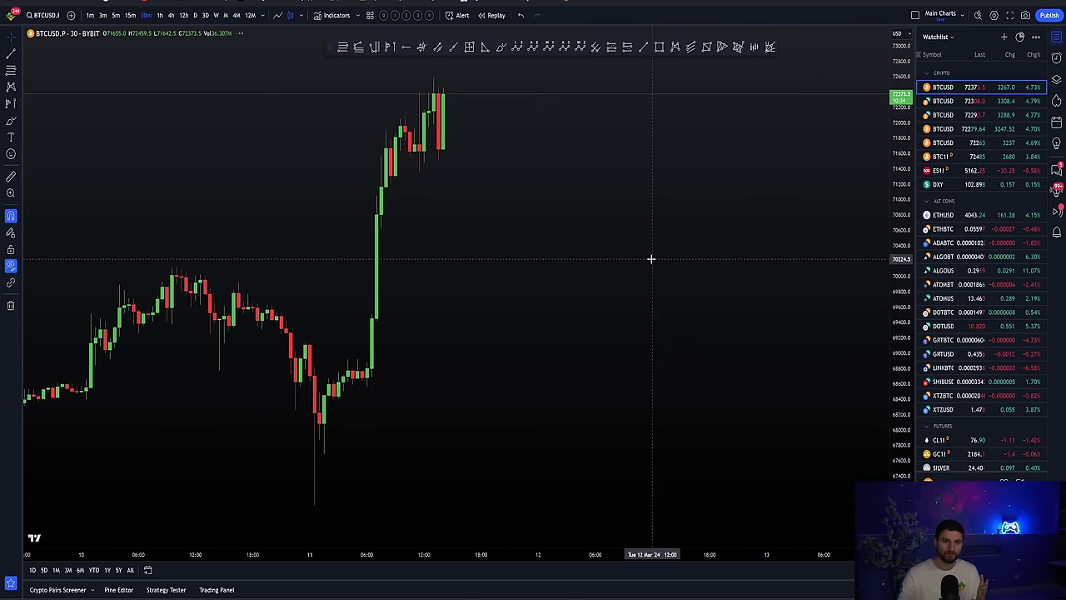
pyautogui.scroll(-8, 649, 257)
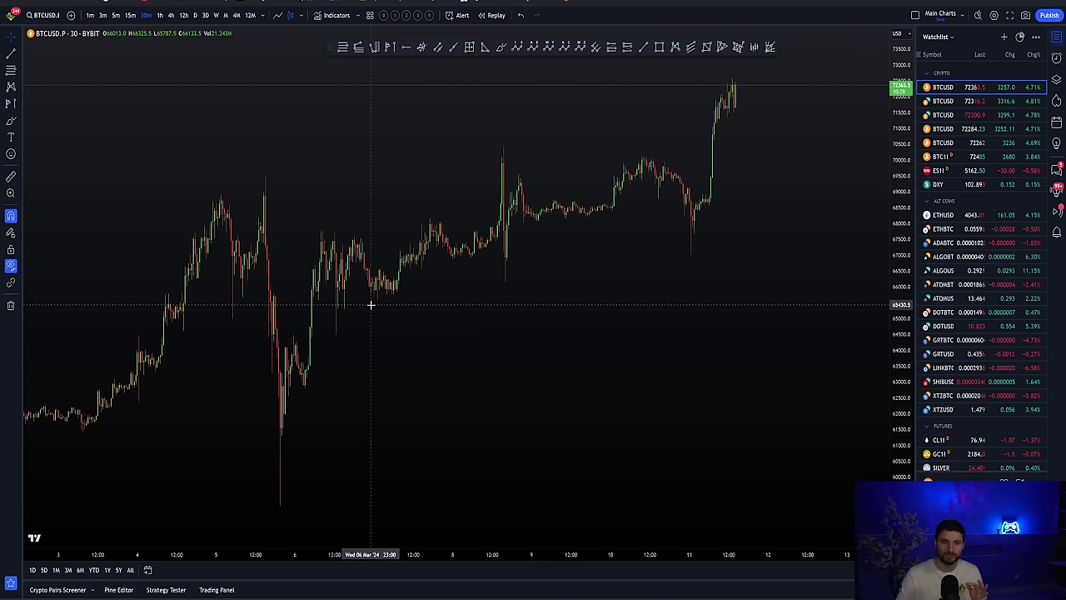
pyautogui.moveTo(532, 340); pyautogui.dragTo(352, 338)
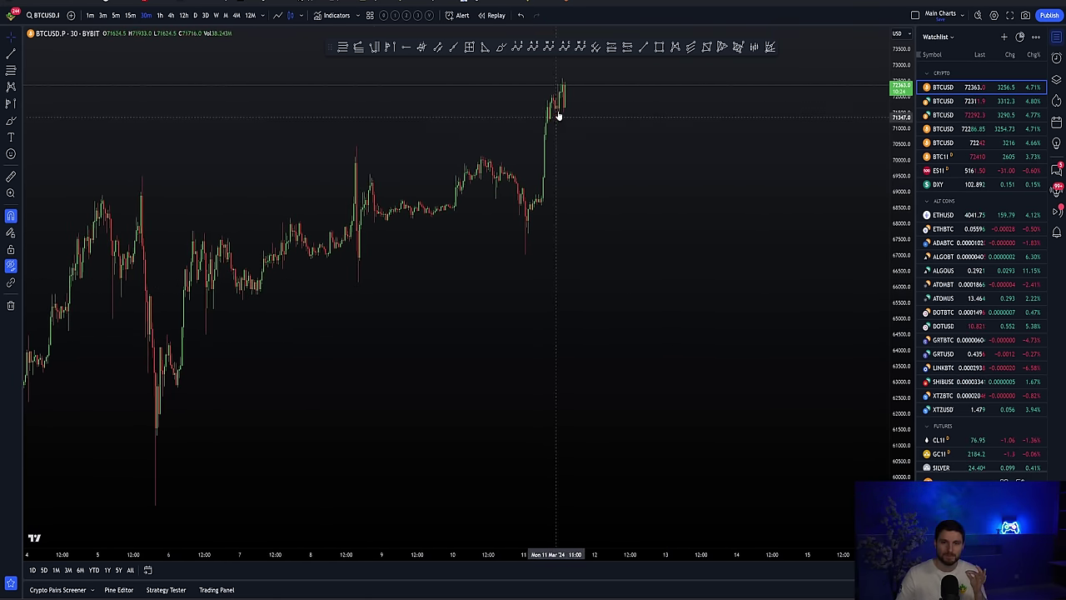
pyautogui.scroll(1, 579, 141)
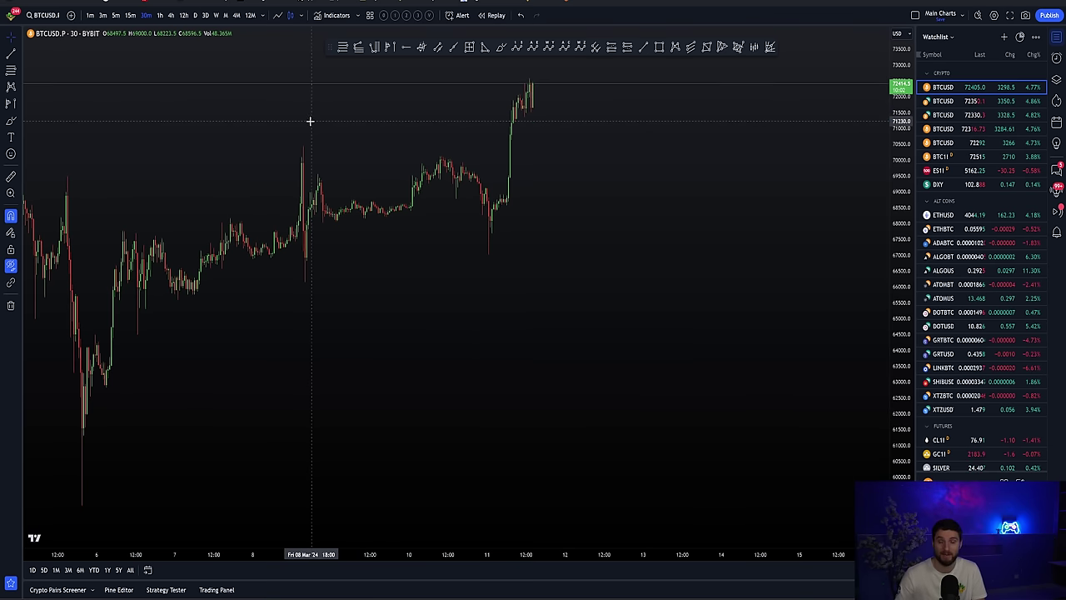
# Switch the BTCUSD chart to the 5-minute timeframe, framing the morning's candles of 11 March 2024.
pyautogui.click(114, 16)
pyautogui.scroll(6, 328, 321)
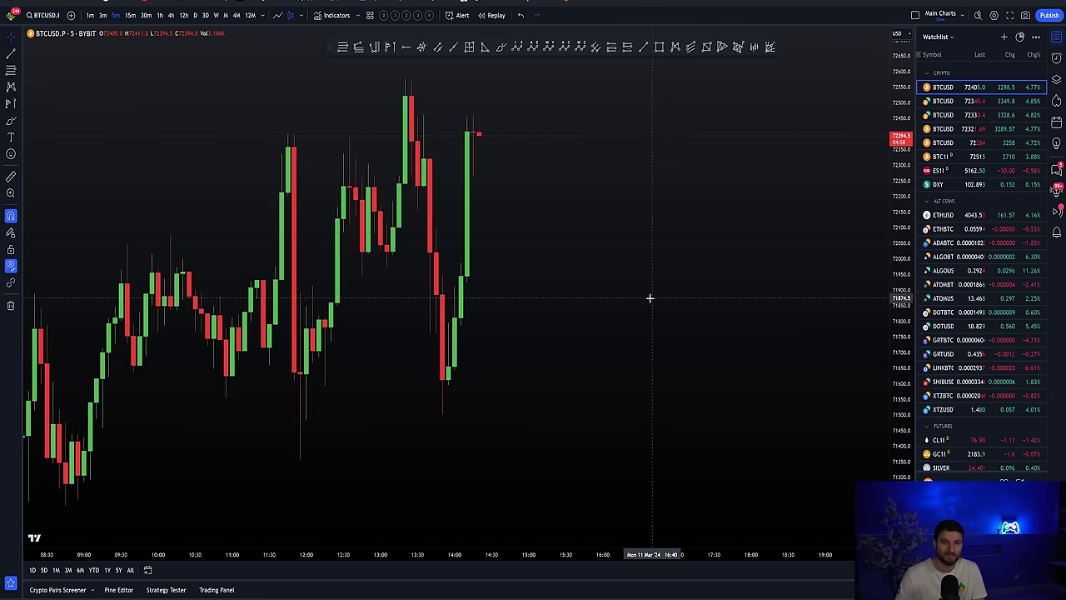
pyautogui.scroll(-2, 511, 252)
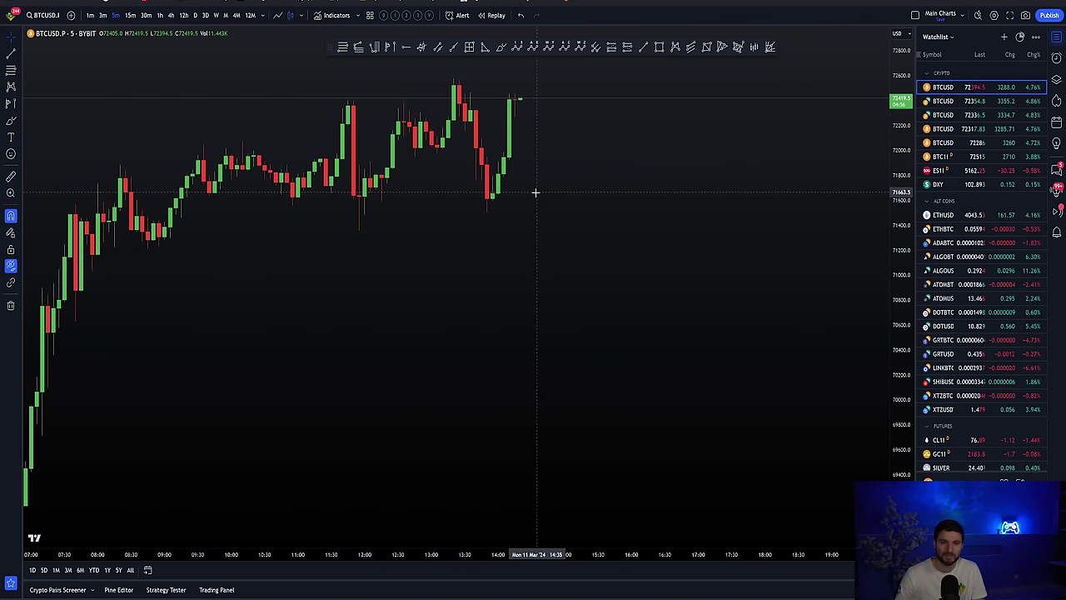
# Place a horizontal ray on the BTCUSD chart from the 13:20 swing high at 72578.
pyautogui.scroll(2, 535, 193)
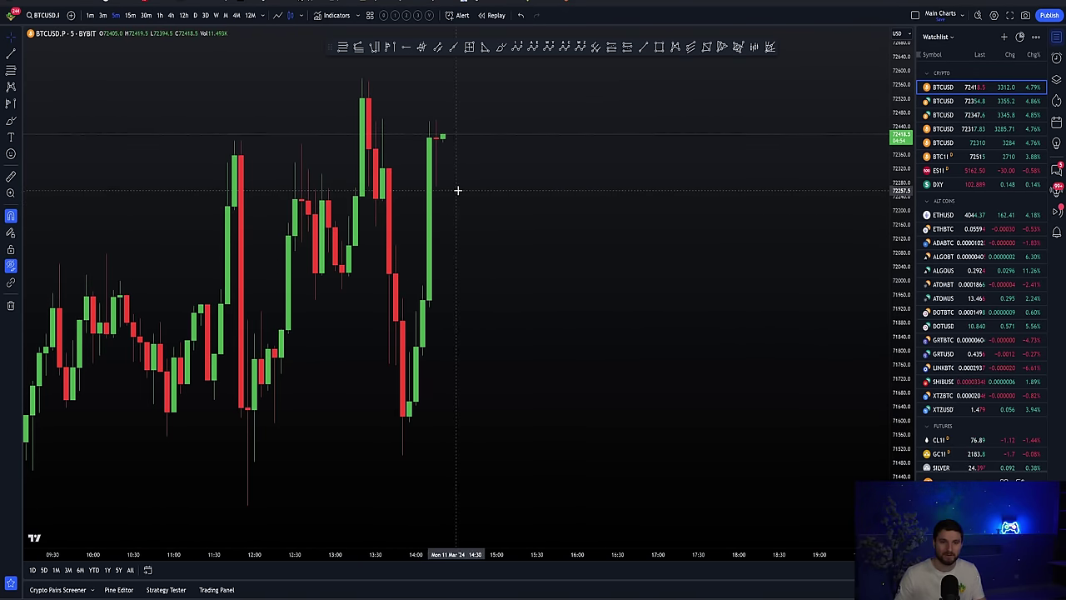
pyautogui.click(362, 79)
pyautogui.click(575, 180)
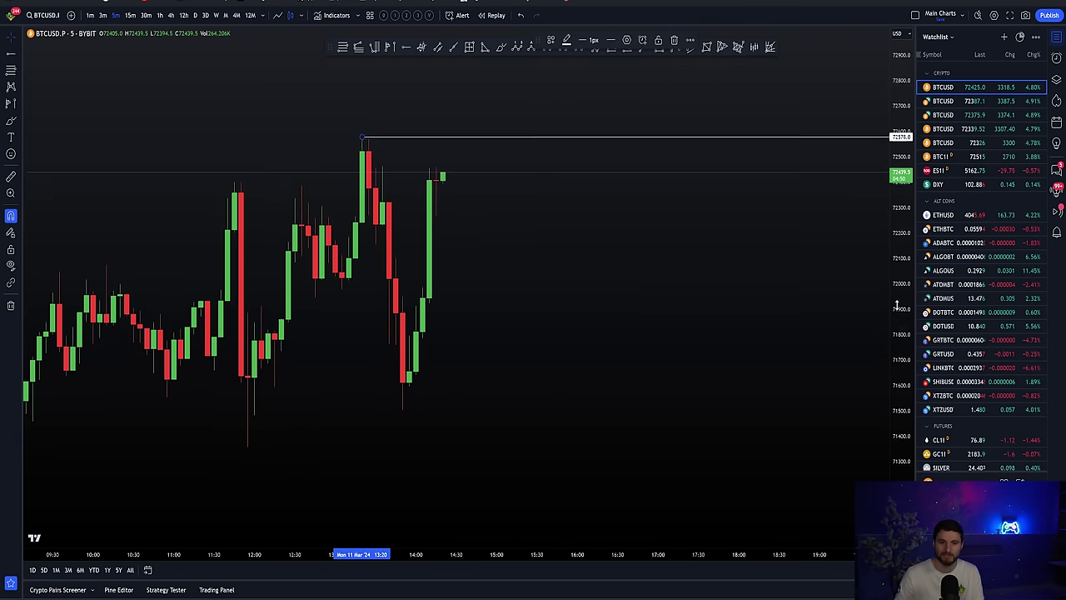
# Brush a loop around the 09:40–14:30 trading range, a line above the swing high, and a rising stroke from the latest candle.
pyautogui.scroll(-2, 575, 181)
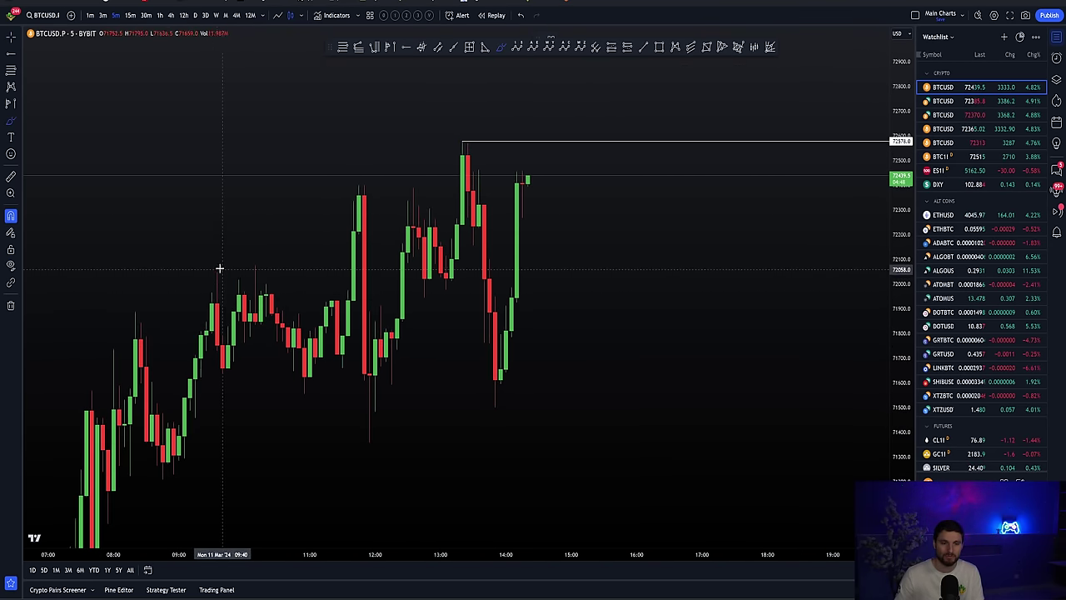
pyautogui.moveTo(214, 266)
pyautogui.mouseDown()
pyautogui.moveTo(453, 251)
pyautogui.moveTo(416, 332)
pyautogui.moveTo(239, 272)
pyautogui.mouseUp()
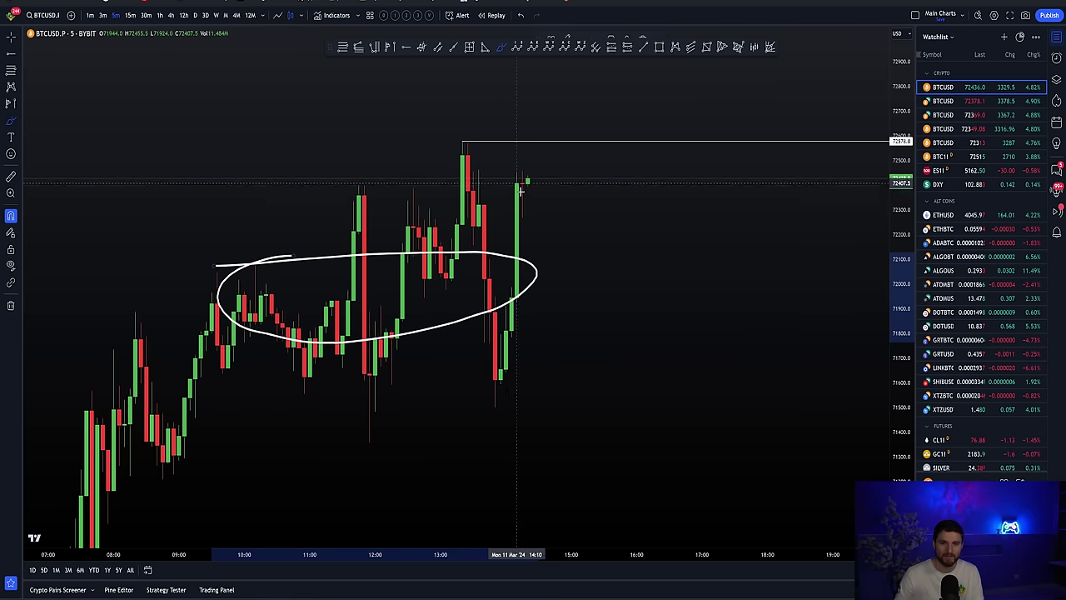
pyautogui.moveTo(451, 133); pyautogui.dragTo(615, 129)
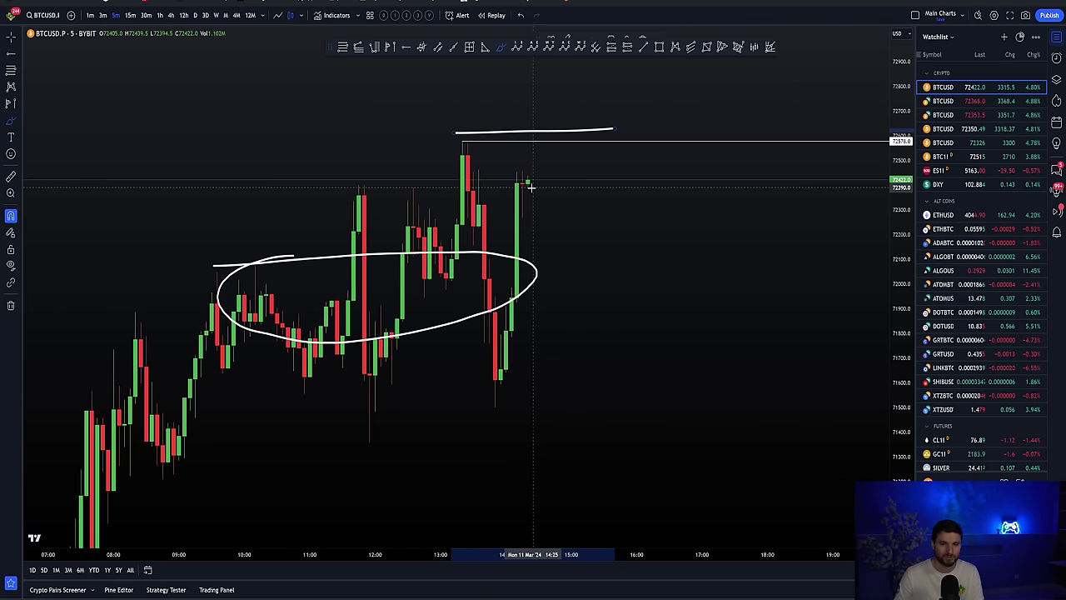
pyautogui.moveTo(533, 187); pyautogui.dragTo(574, 104)
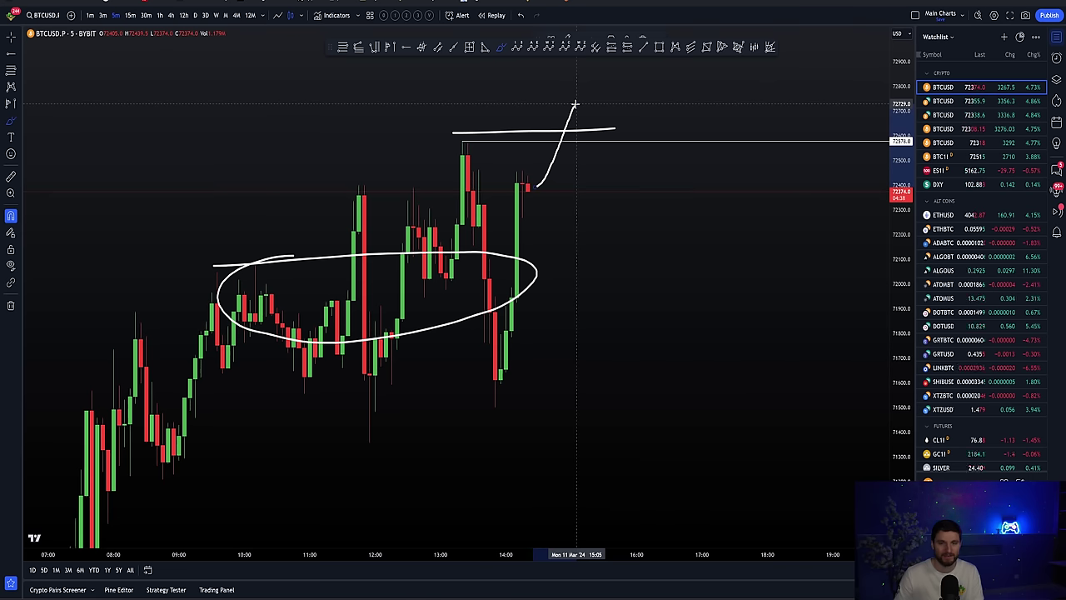
# Delete the three freehand brush drawings from the 5-minute BTCUSD chart.
pyautogui.click(578, 131)
pyautogui.press('Delete')
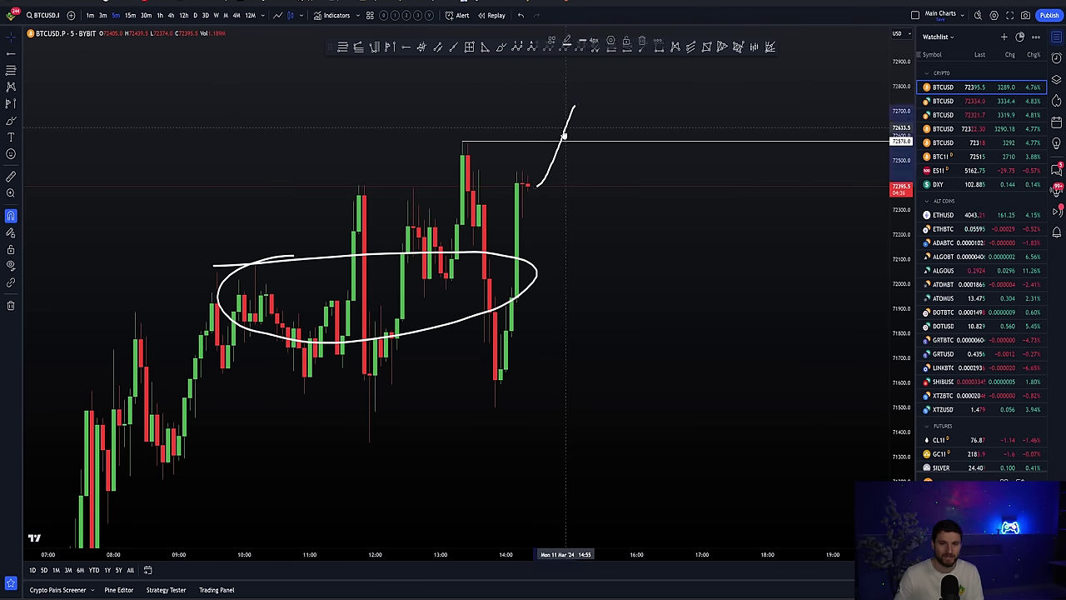
pyautogui.press('Delete')
pyautogui.click(531, 265)
pyautogui.press('Delete')
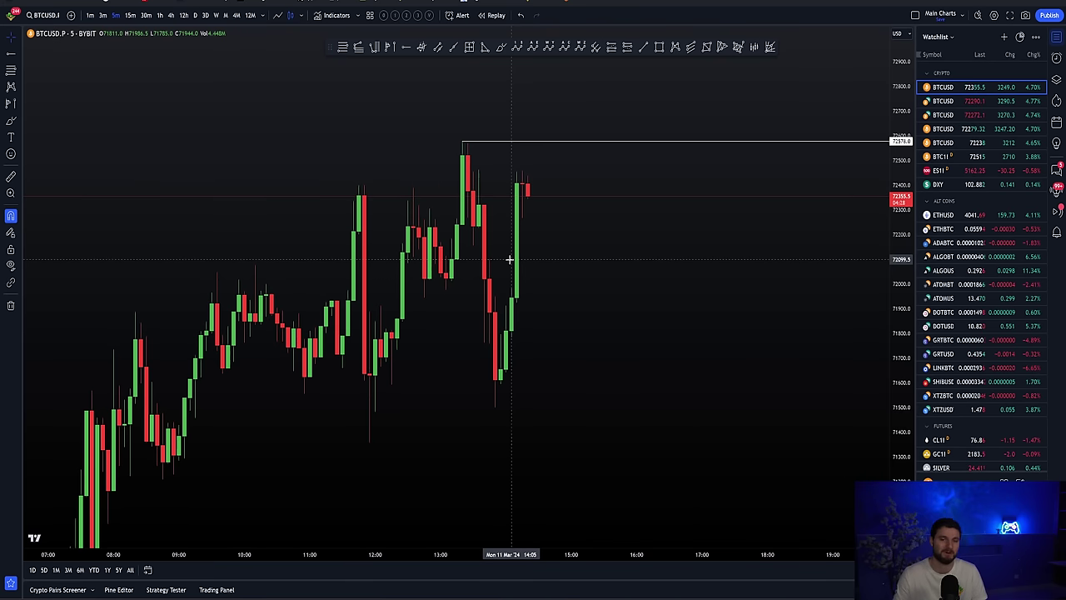
# Delete the horizontal ray at the 13:20 swing high.
pyautogui.scroll(2, 653, 287)
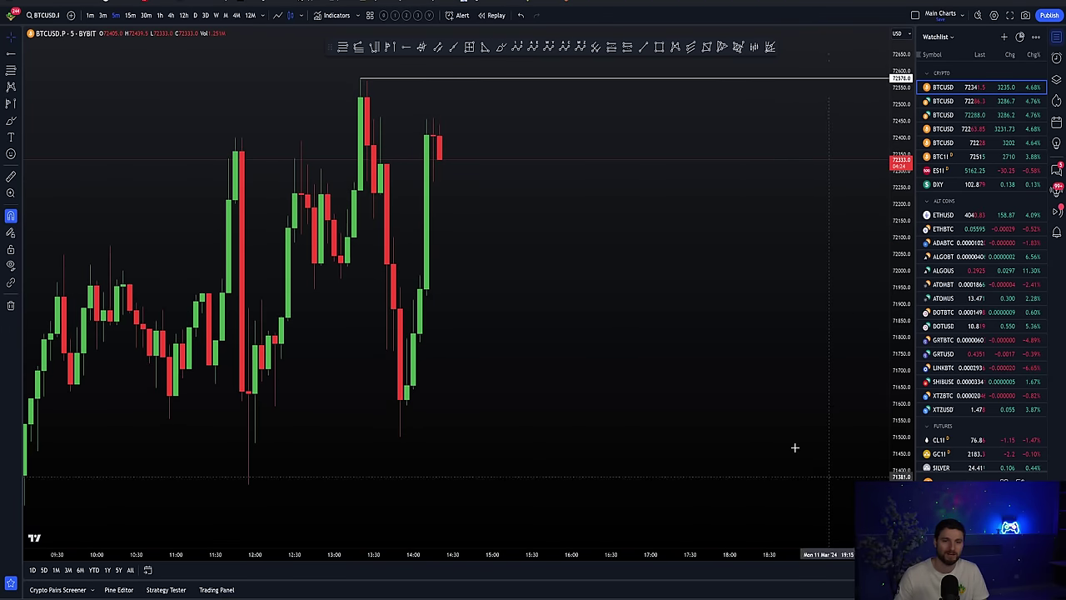
pyautogui.click(458, 81)
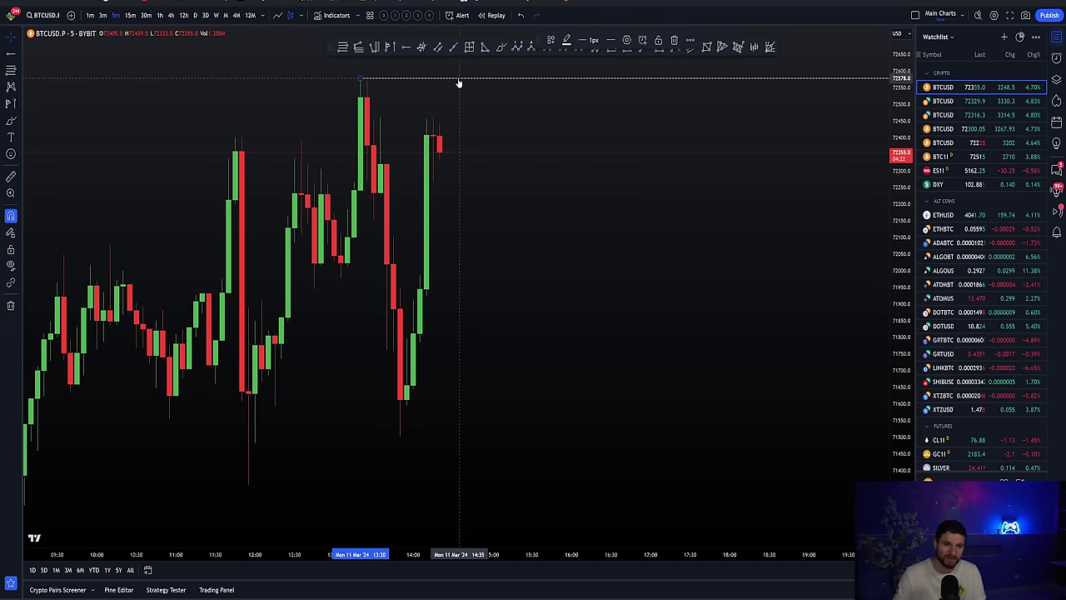
pyautogui.press('Delete')
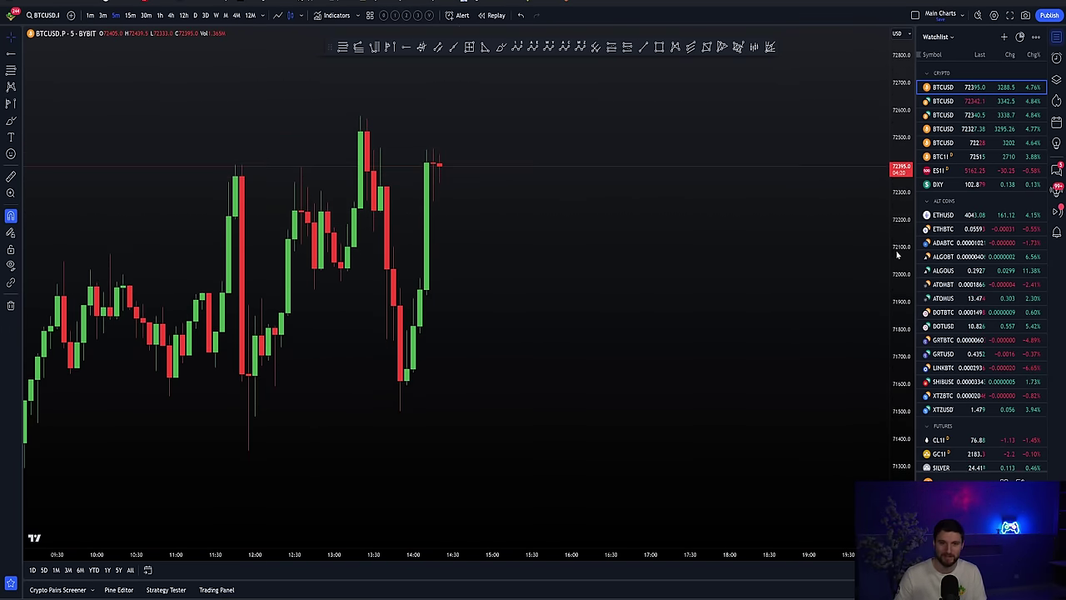
pyautogui.moveTo(692, 181); pyautogui.dragTo(673, 244)
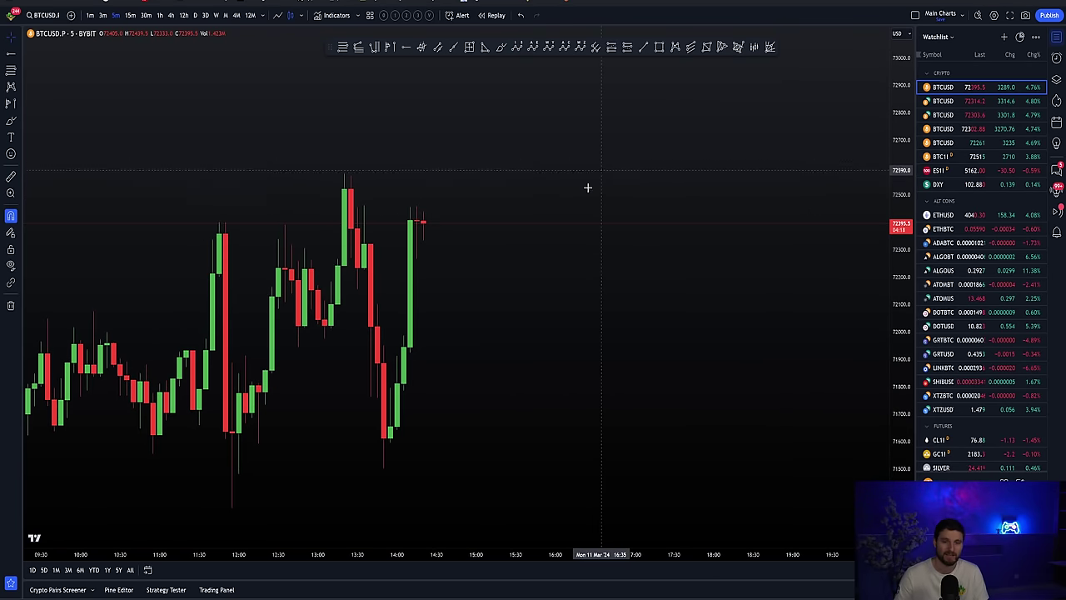
pyautogui.scroll(-1, 566, 187)
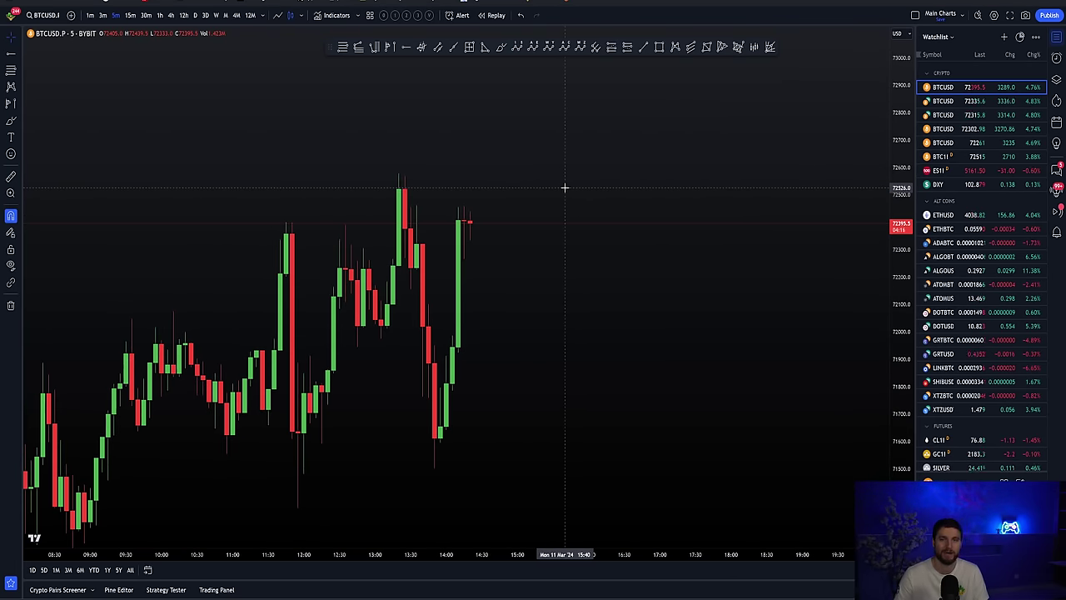
pyautogui.scroll(-1, 464, 326)
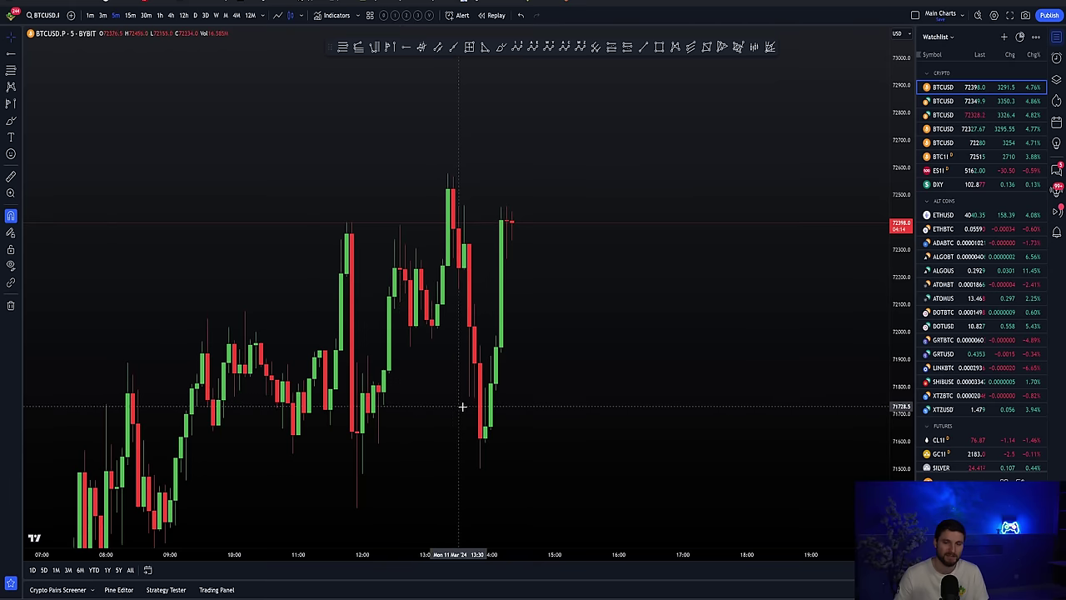
pyautogui.scroll(1, 464, 409)
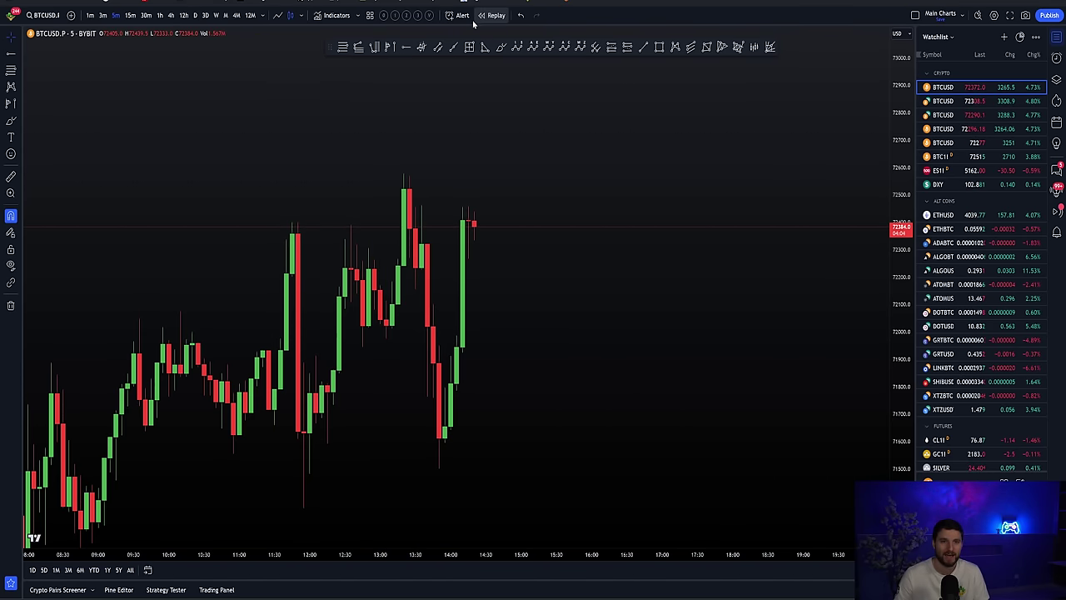
# Switch to Discord and open the money-shots channel of the Chart Champions server.
pyautogui.hotkey('alt', 'Tab')
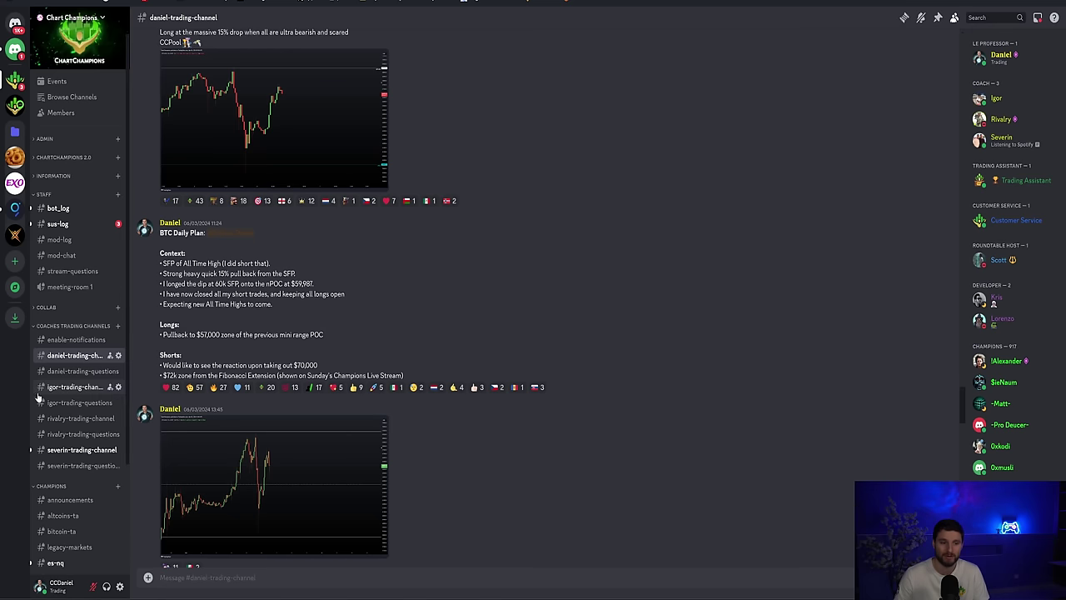
pyautogui.scroll(-2, 79, 333)
pyautogui.click(65, 562)
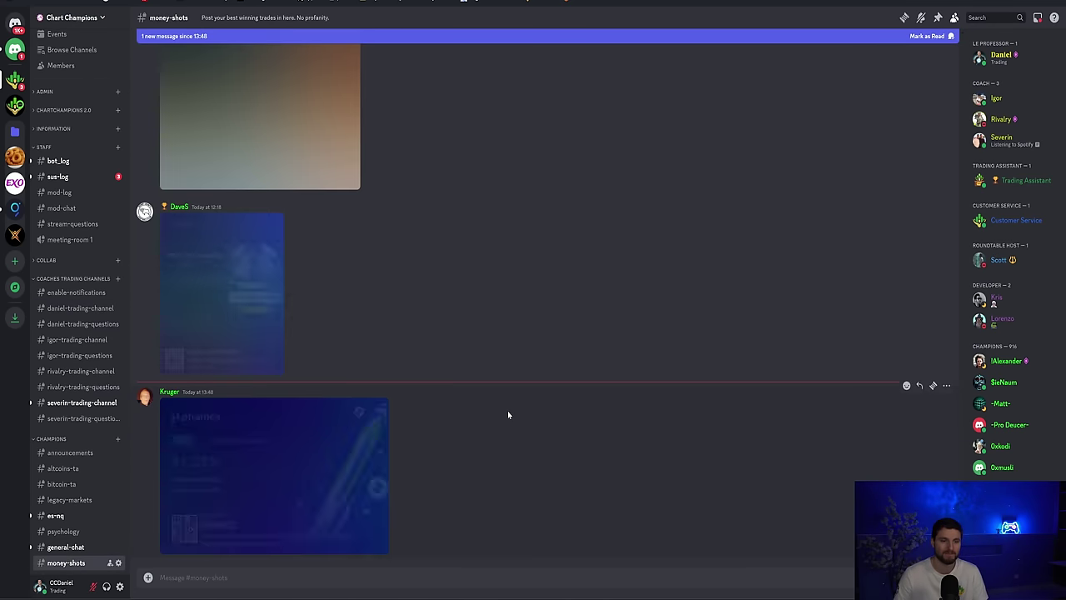
# Browse money-shots back to the 08/03/2024 posts, enlarge the trading statistics image in the 90% return post, and close it.
pyautogui.scroll(5, 482, 415)
pyautogui.scroll(15, 482, 413)
pyautogui.scroll(15, 494, 405)
pyautogui.scroll(3, 494, 406)
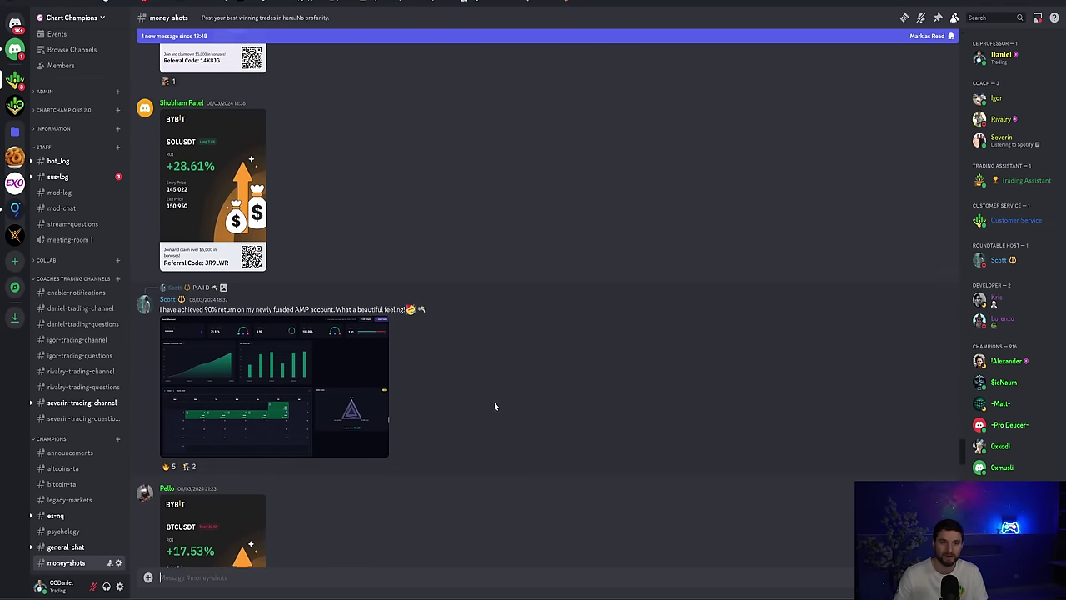
pyautogui.click(266, 379)
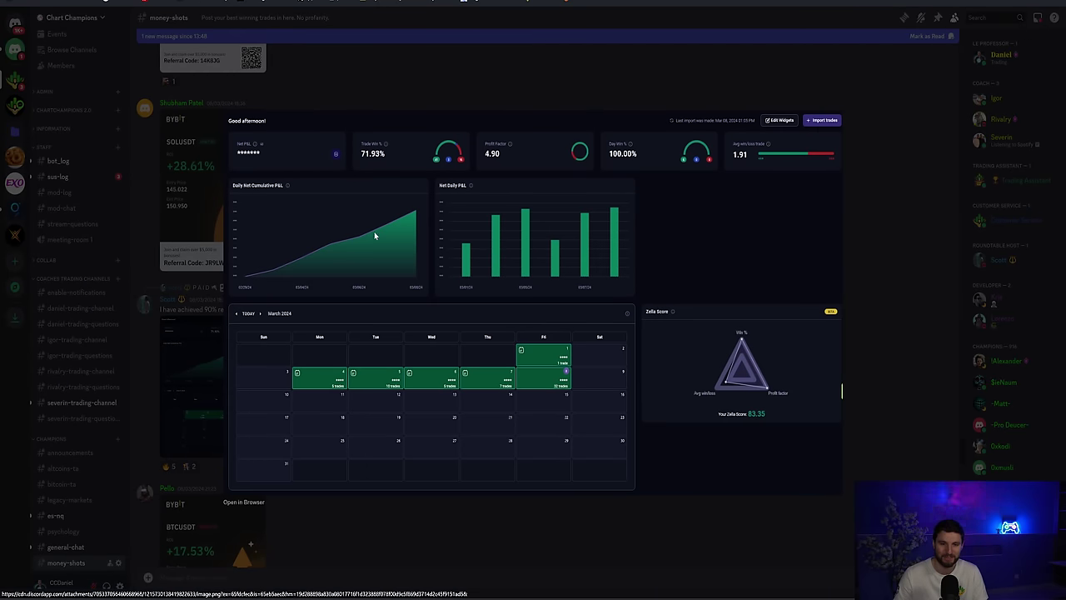
pyautogui.click(632, 530)
# Switch to the ChartChampions portal, look over the dashboard, and browse the Courses page down to the Master modules.
pyautogui.scroll(5, 428, 359)
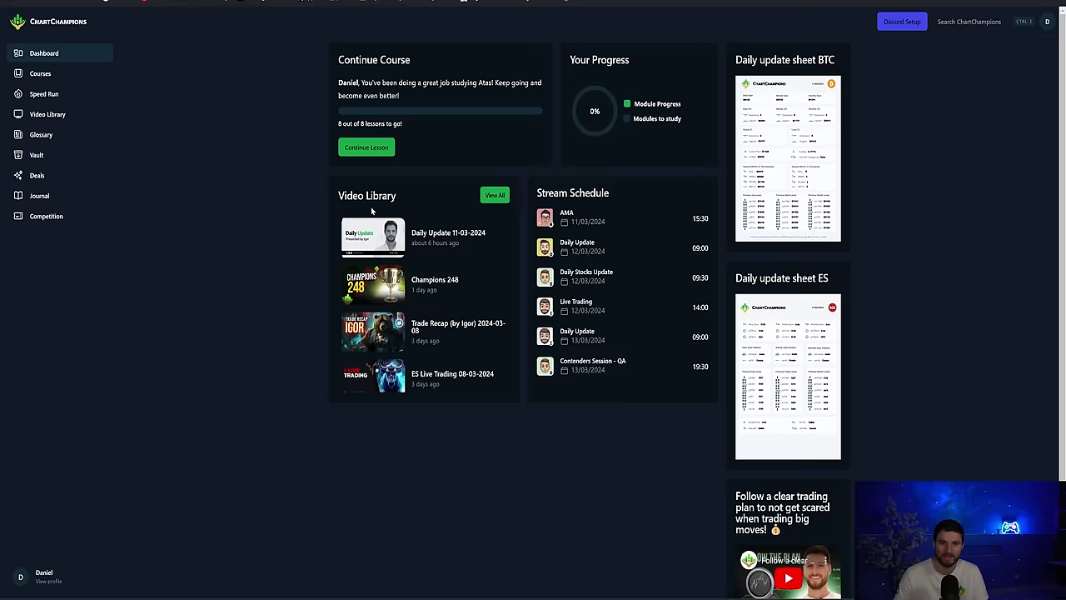
pyautogui.scroll(-2, 210, 275)
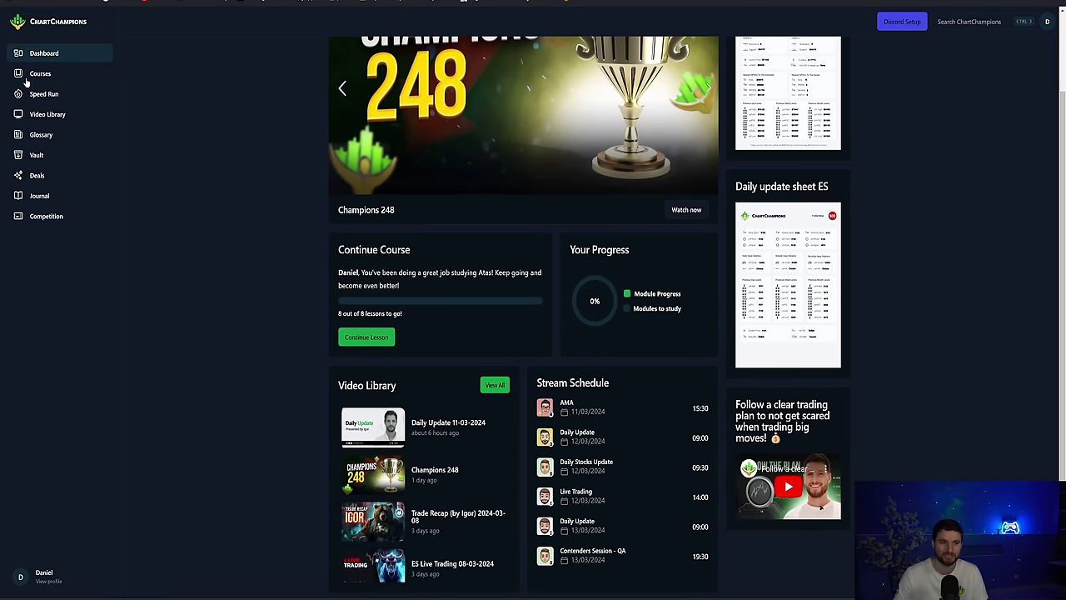
pyautogui.click(40, 73)
pyautogui.scroll(-10, 248, 501)
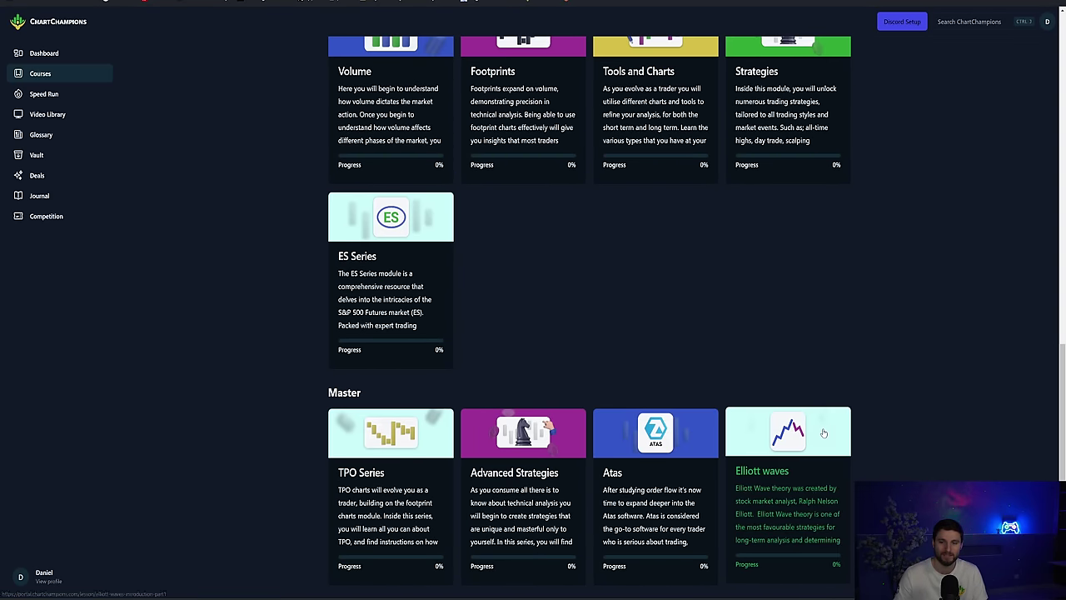